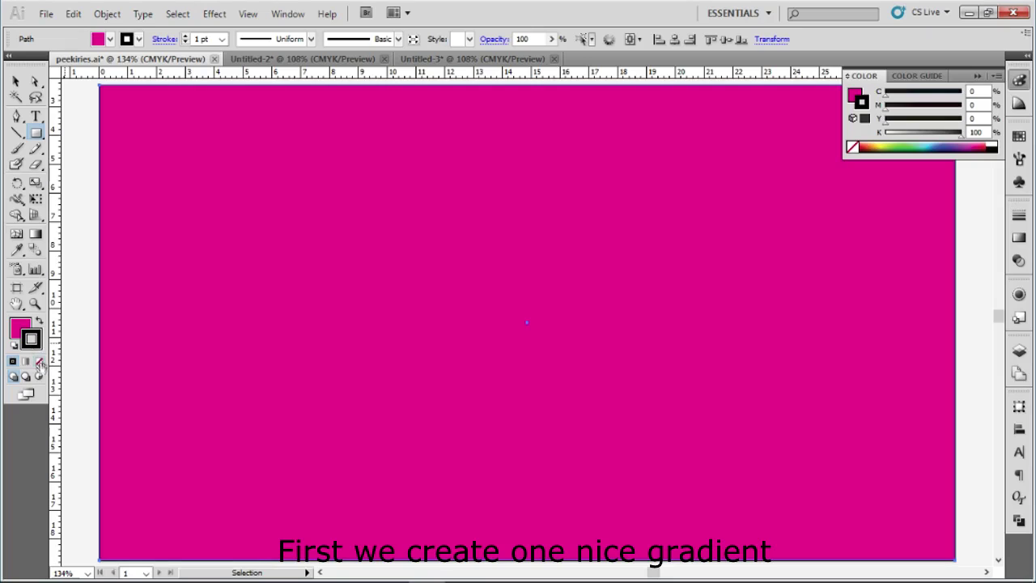
Remove the rectangle's stroke and fill it with a white-to-black radial gradient.
left_click(19, 329)
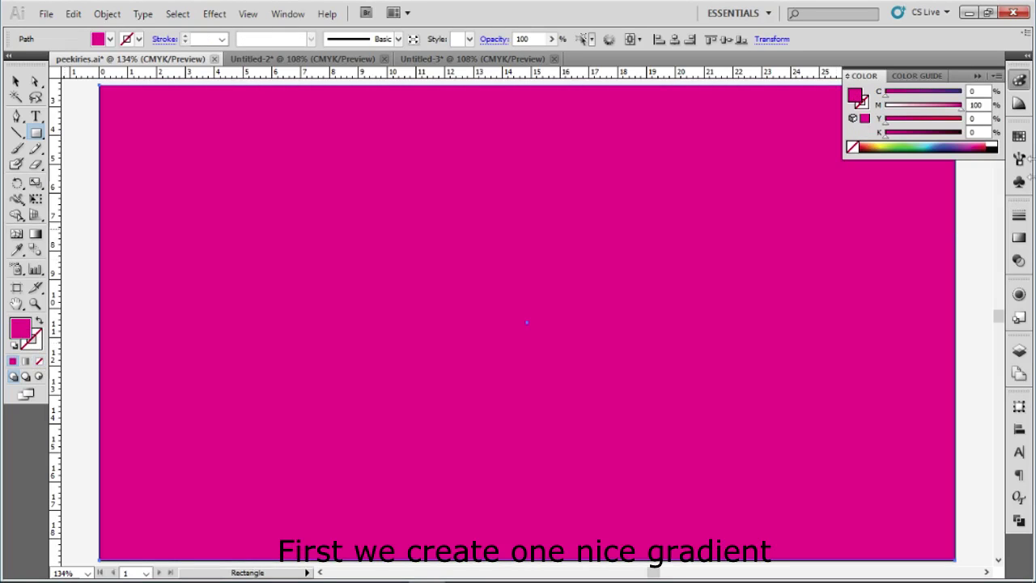
left_click(1019, 239)
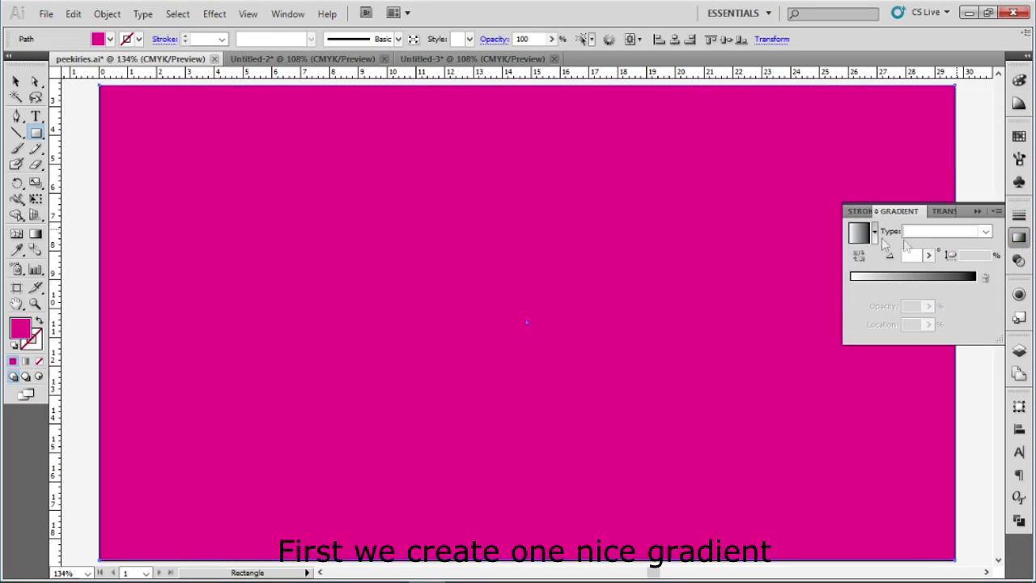
left_click(859, 233)
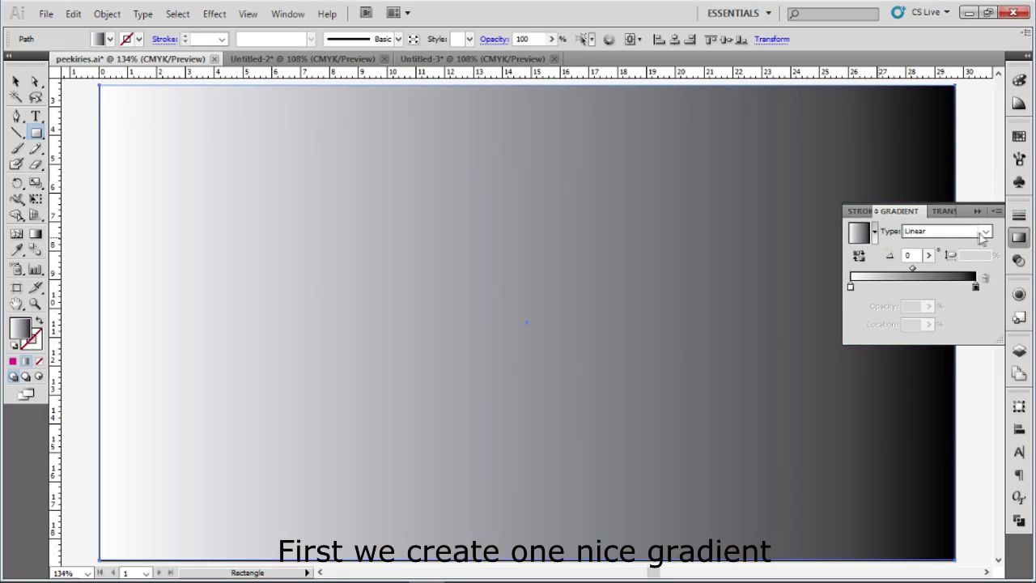
left_click(985, 232)
left_click(969, 245)
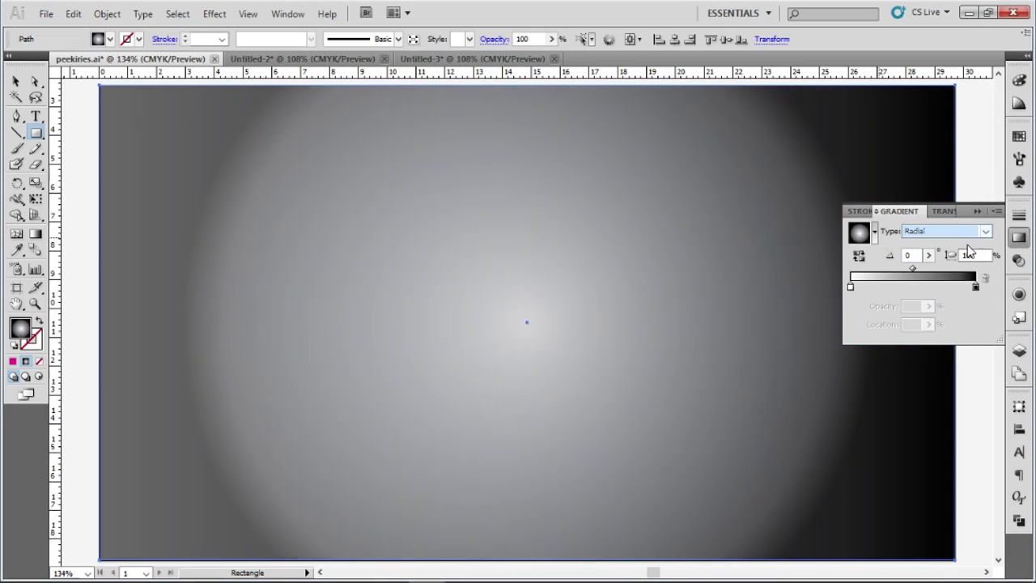
double_click(975, 286)
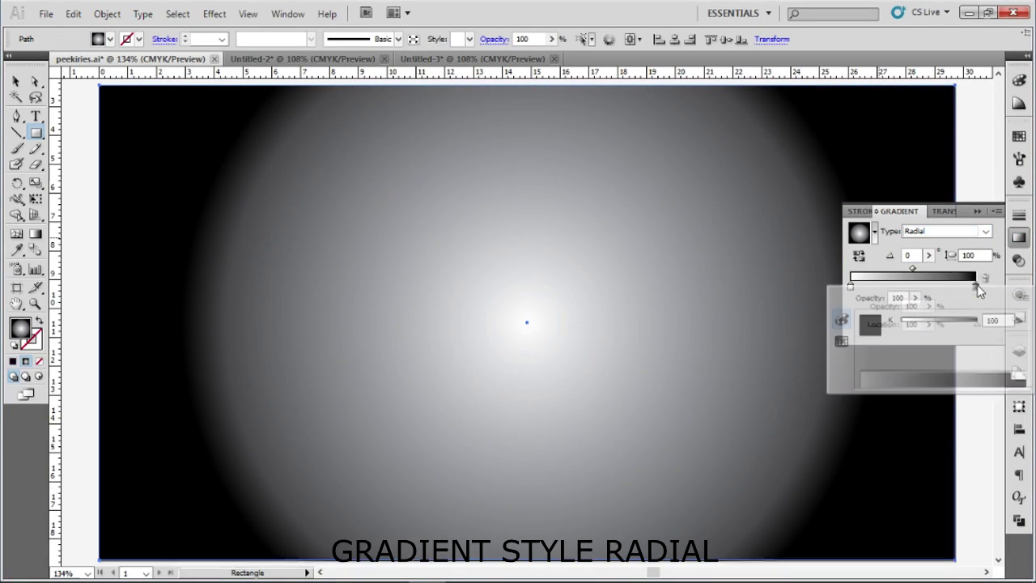
Change the outer black gradient stop to a magenta-purple swatch.
left_click(840, 341)
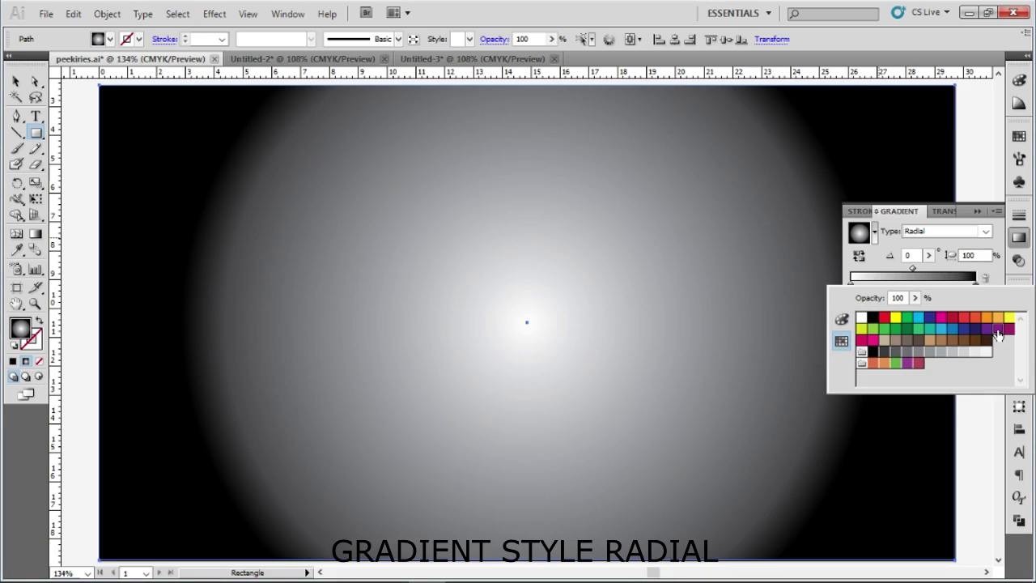
left_click(997, 329)
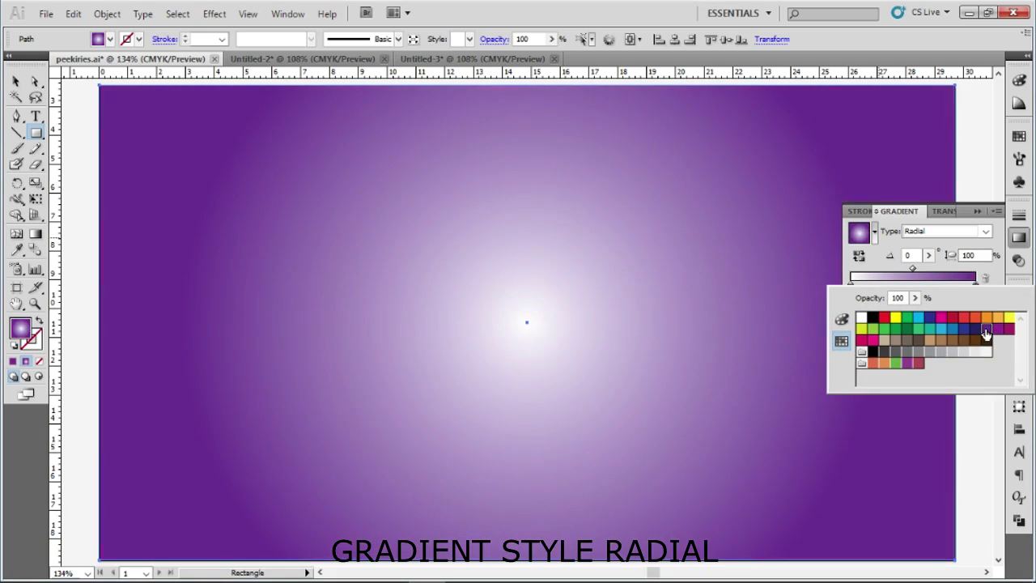
left_click(986, 332)
left_click(996, 330)
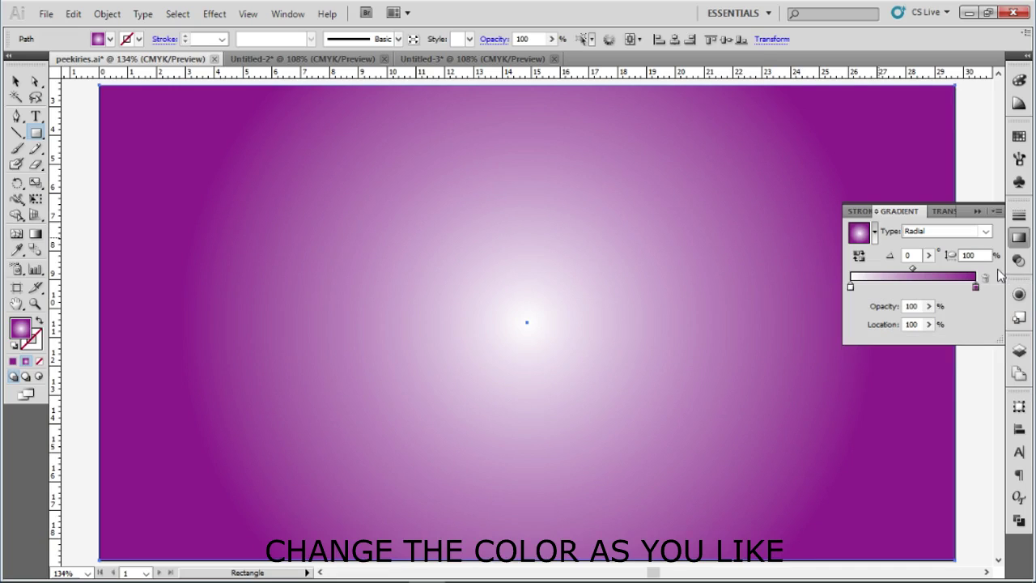
Add a middle gradient stop coloured CMYK Magenta.
left_click(912, 288)
double_click(911, 286)
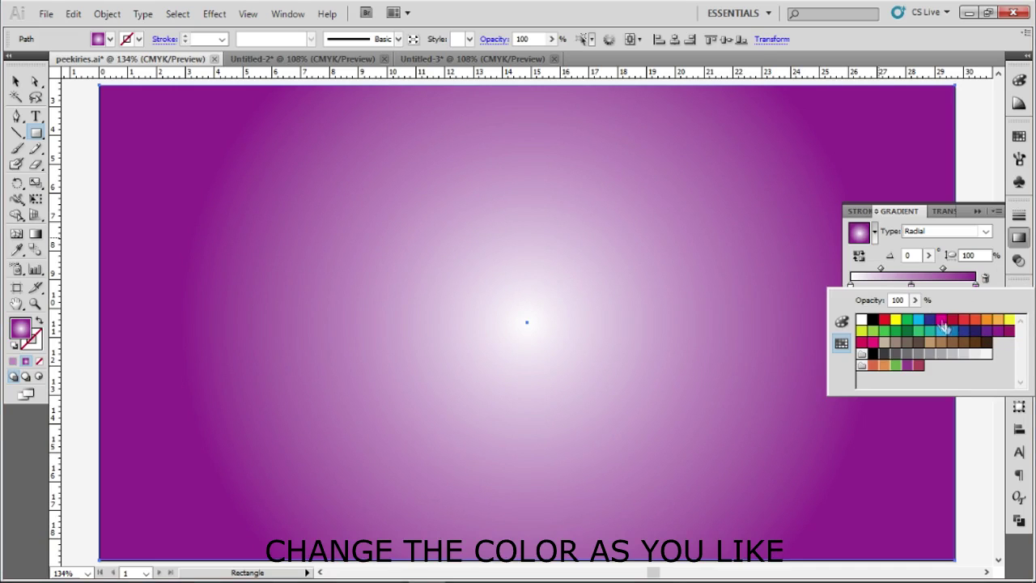
left_click(941, 322)
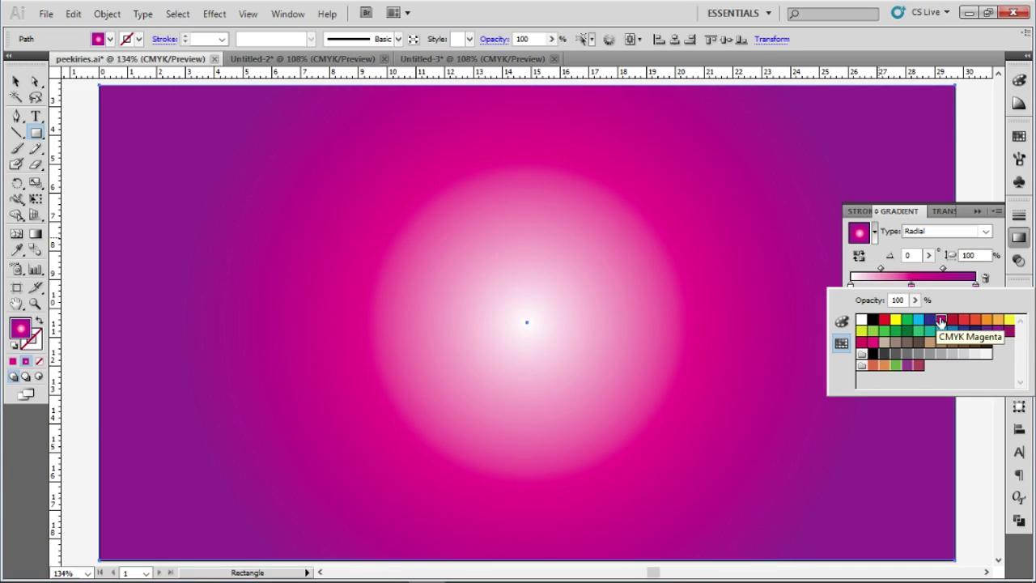
left_click(1004, 278)
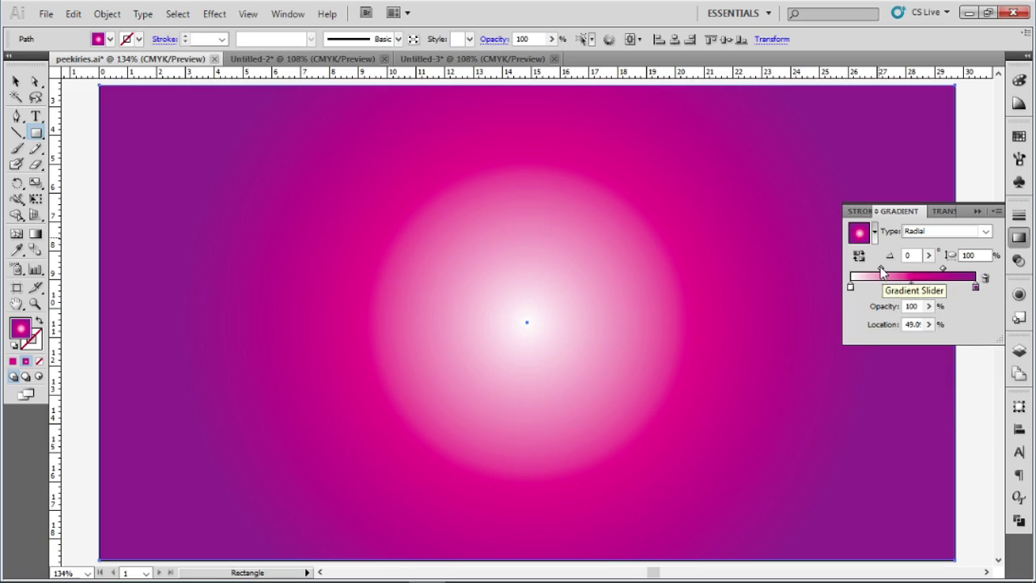
Adjust the white centre's midpoint and move the magenta stop inward to about 36%.
left_click_drag(881, 267, 856, 268)
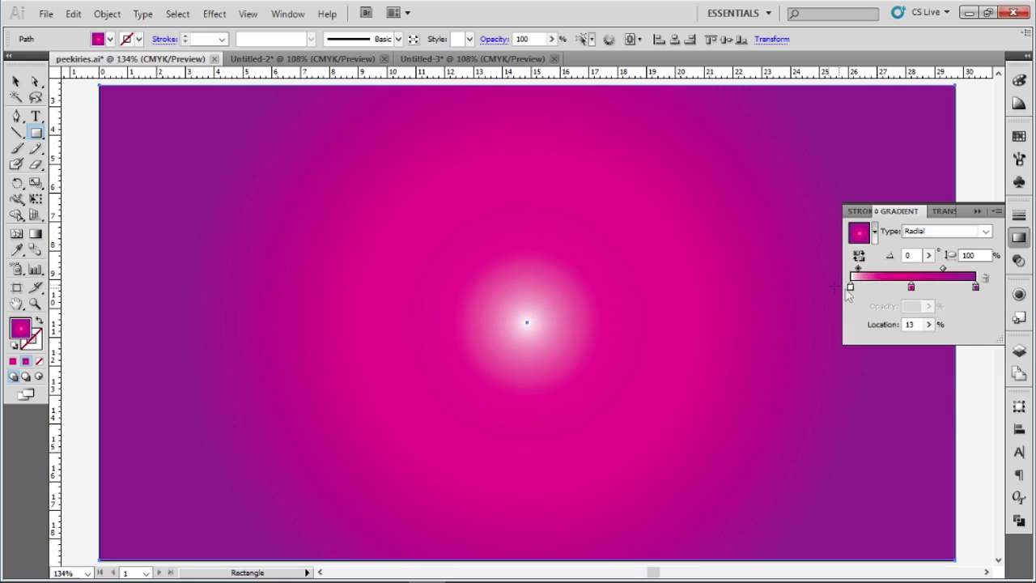
left_click_drag(859, 270, 885, 270)
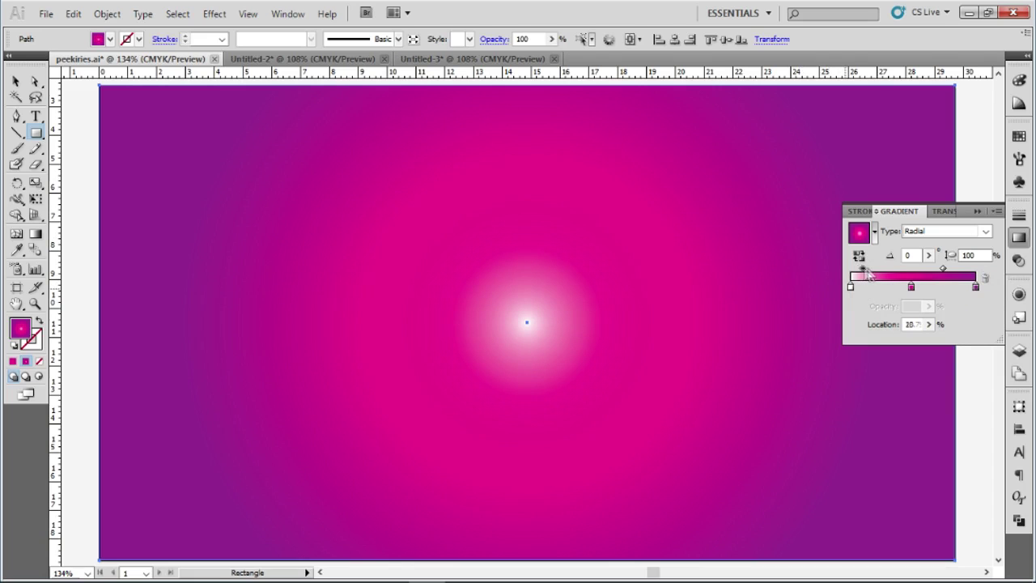
left_click_drag(910, 286, 895, 288)
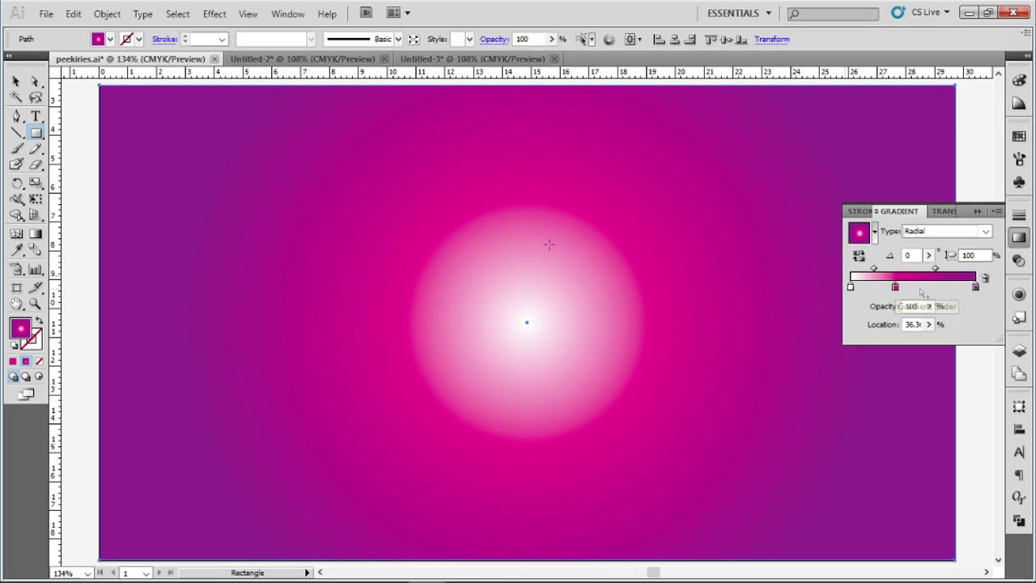
left_click(35, 233)
mouse_move(659, 325)
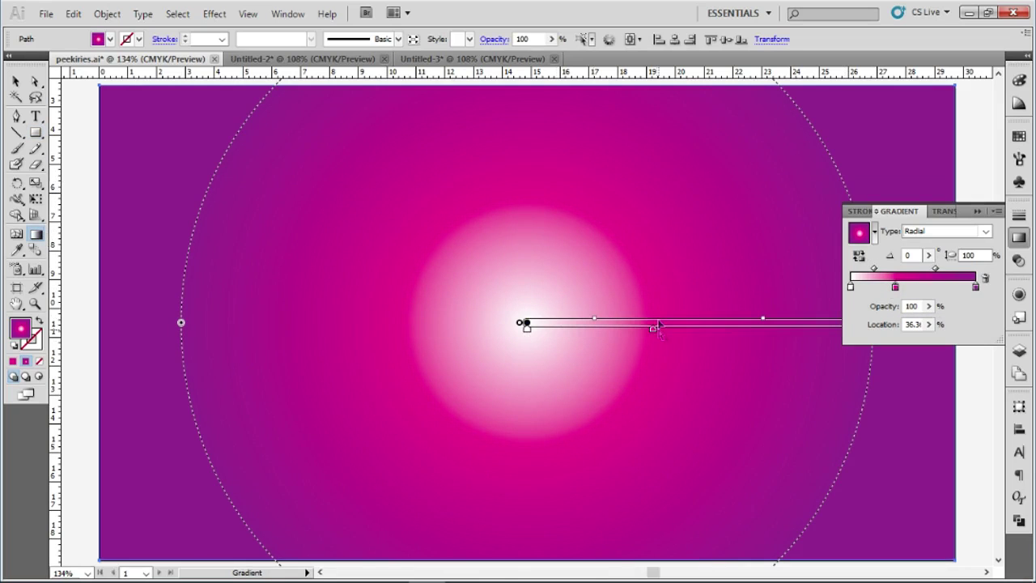
With the Gradient tool, squash the radial gradient to 65.07% aspect and extend it past the sides.
key("v")
key("ctrl+minus")
key("g")
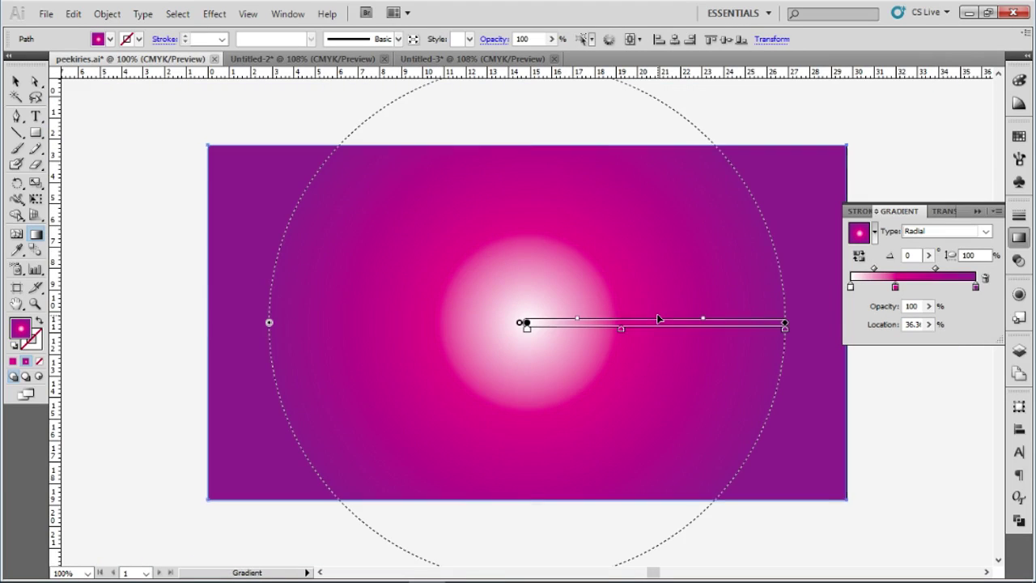
scroll(657, 313, "up", 1)
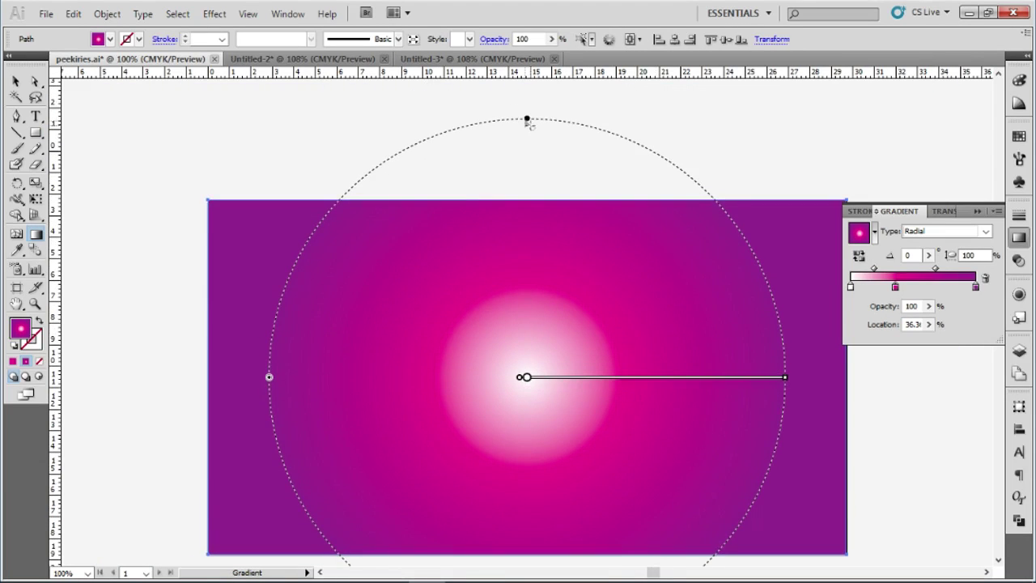
left_click_drag(527, 119, 552, 208)
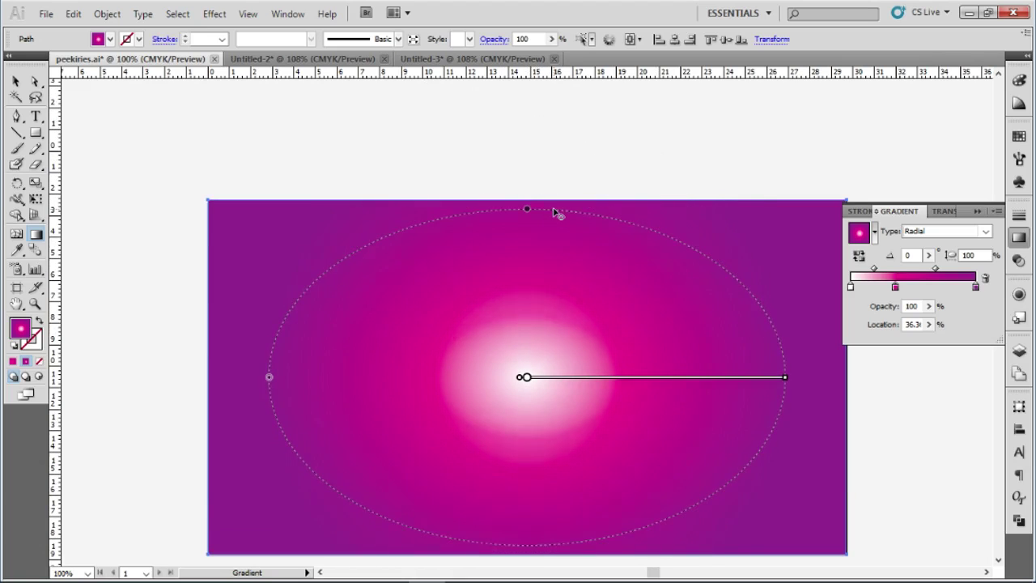
left_click_drag(786, 379, 936, 394)
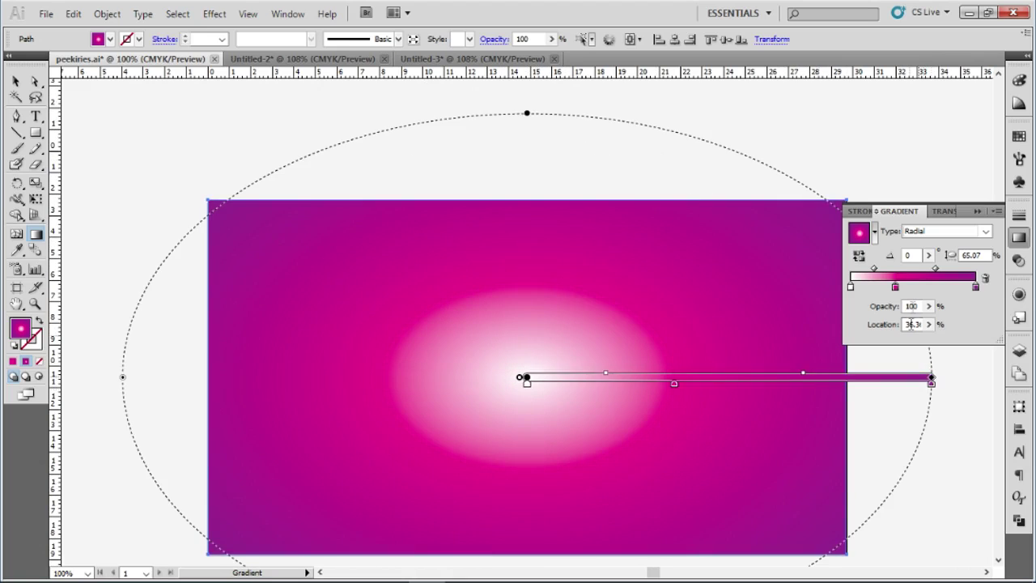
double_click(850, 287)
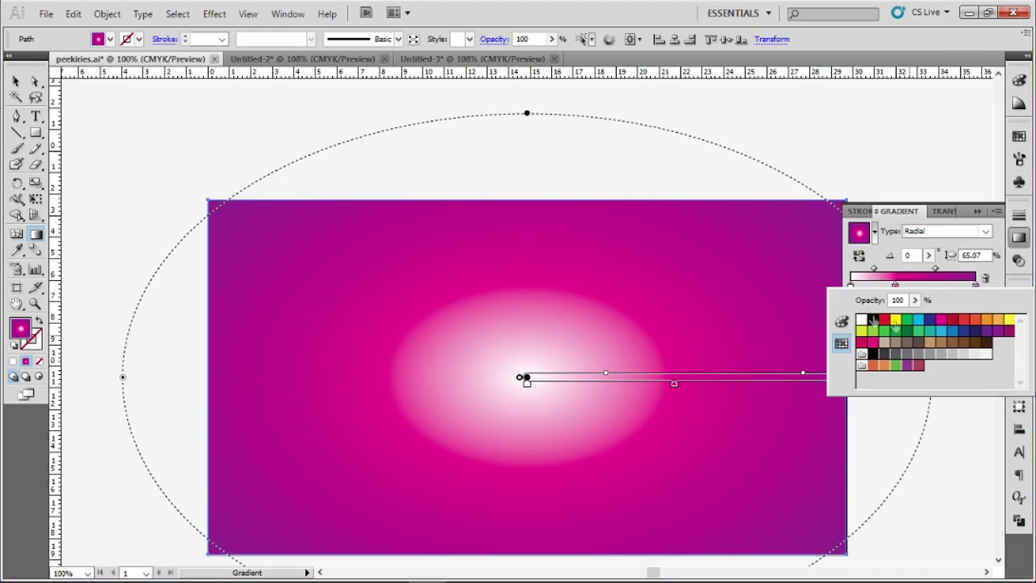
Tint the white centre gradient stop pale pink using CMYK sliders.
left_click(941, 327)
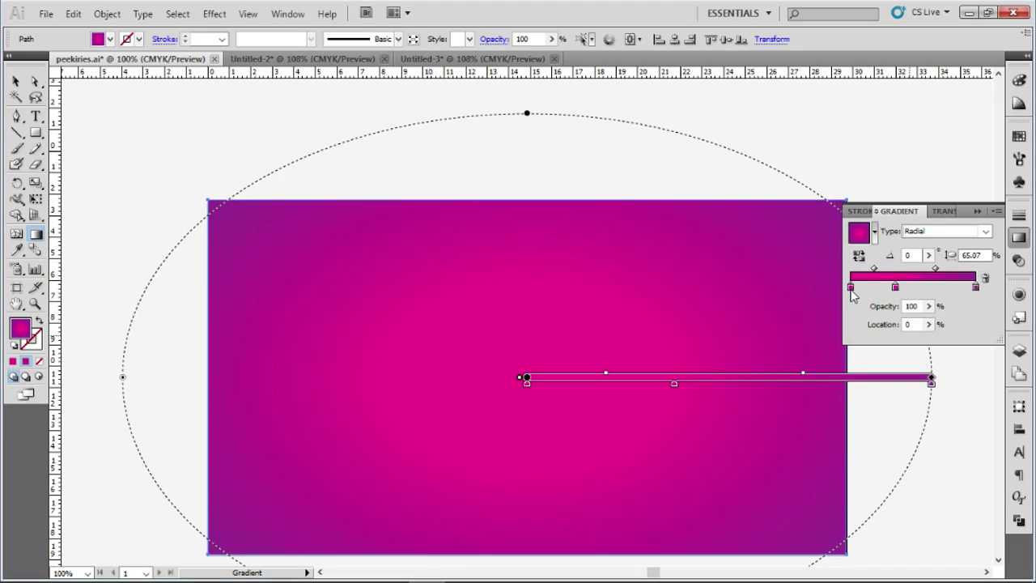
double_click(849, 287)
left_click(842, 324)
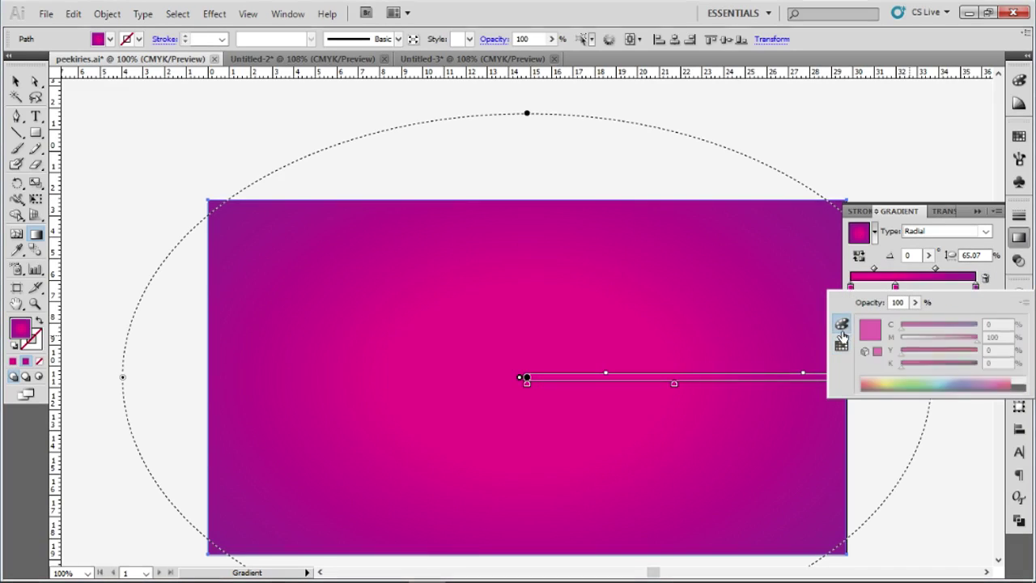
left_click_drag(977, 340, 941, 341)
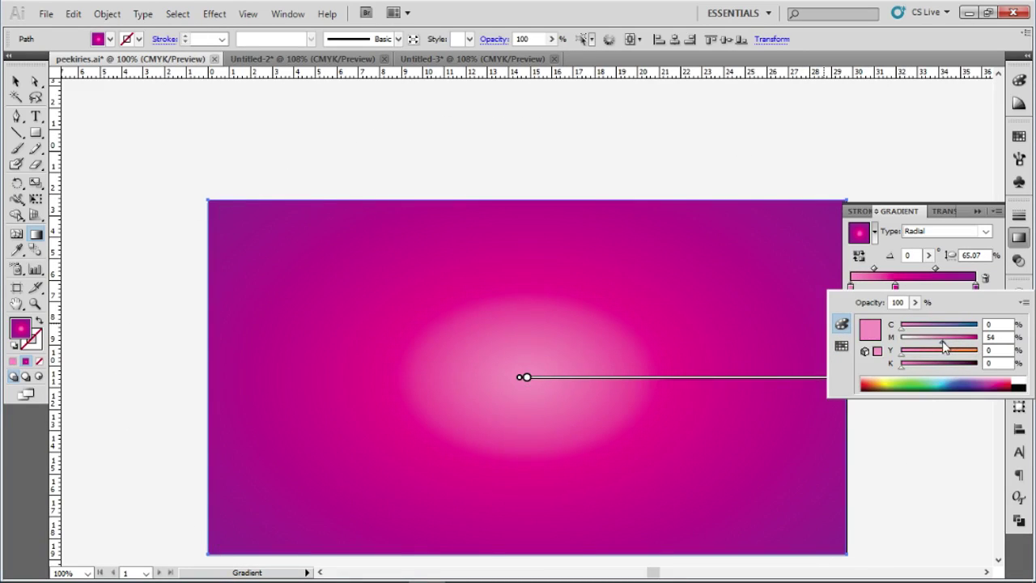
left_click(967, 291)
Widen the pale centre by moving the midpoint and magenta stop outward.
left_click_drag(937, 269, 955, 270)
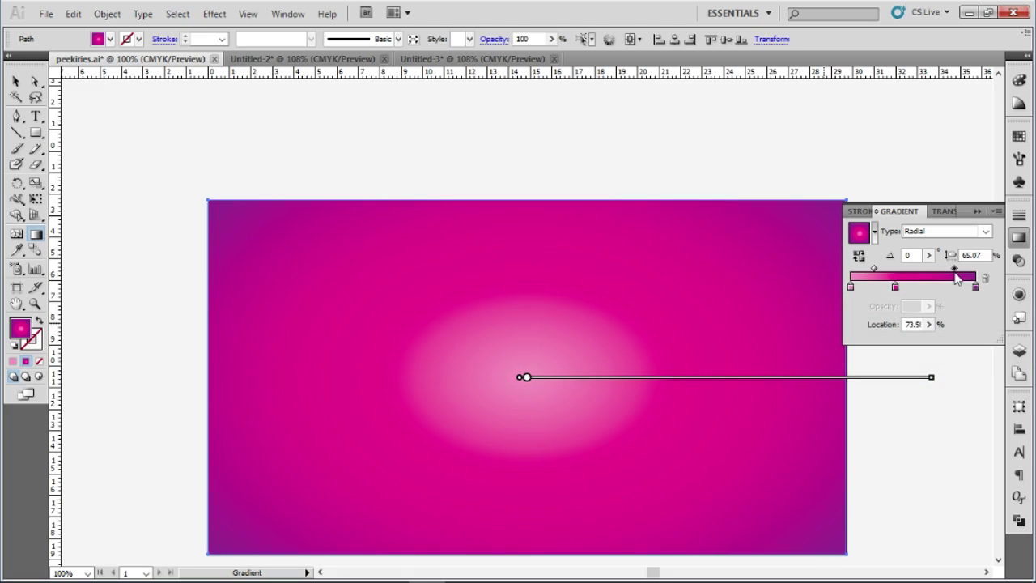
left_click_drag(955, 270, 957, 270)
left_click_drag(895, 287, 921, 287)
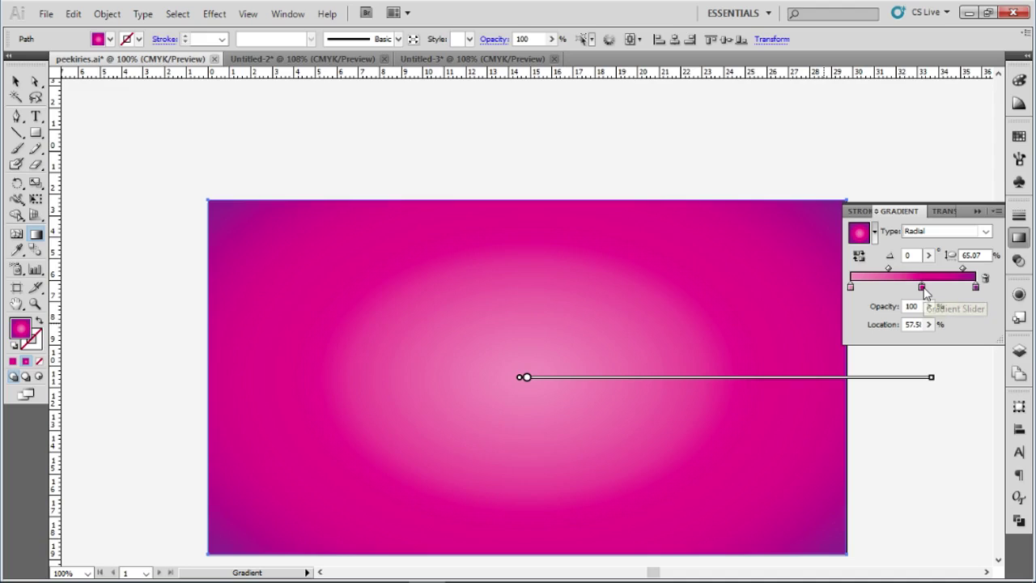
scroll(925, 293, "down", 2)
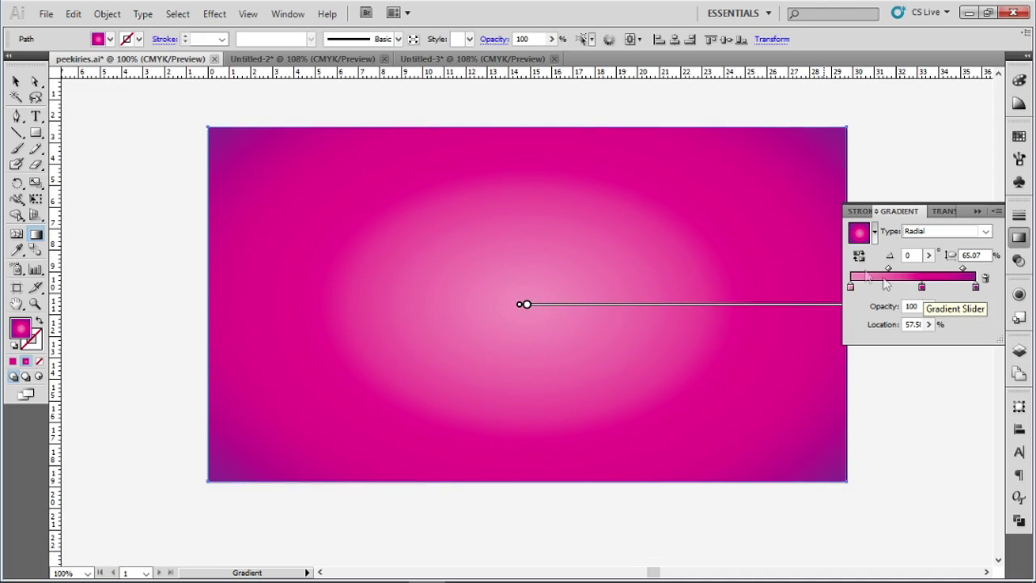
Lighten the centre pink further and set the gradient midpoint to about 53.5%.
double_click(851, 287)
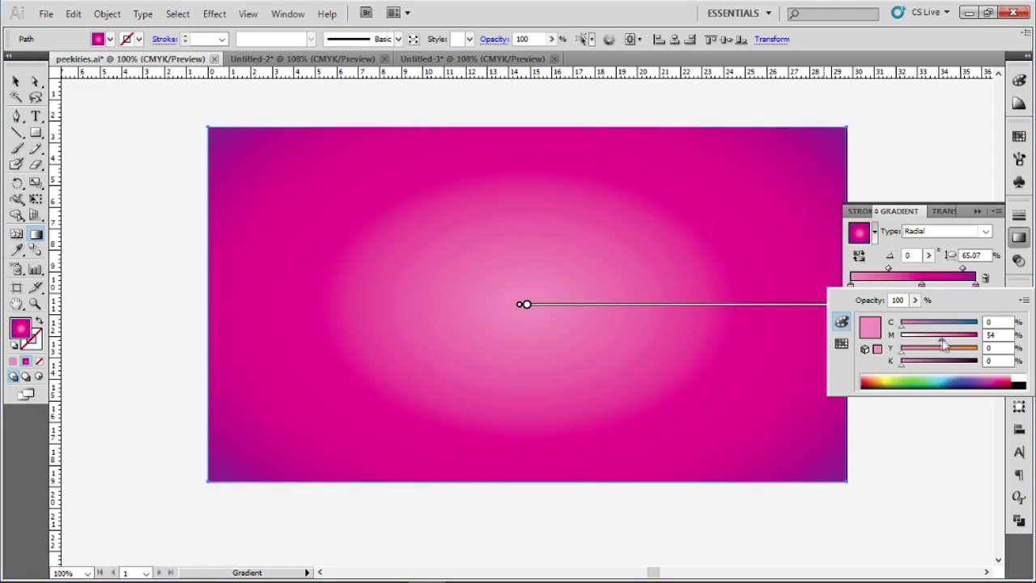
left_click_drag(940, 339, 928, 338)
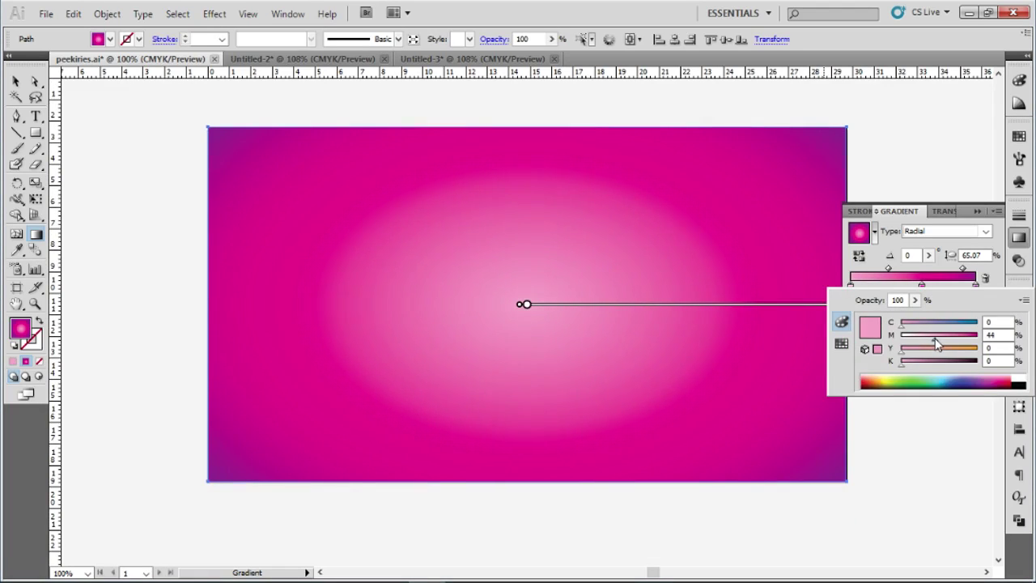
left_click(962, 269)
left_click_drag(963, 272, 948, 273)
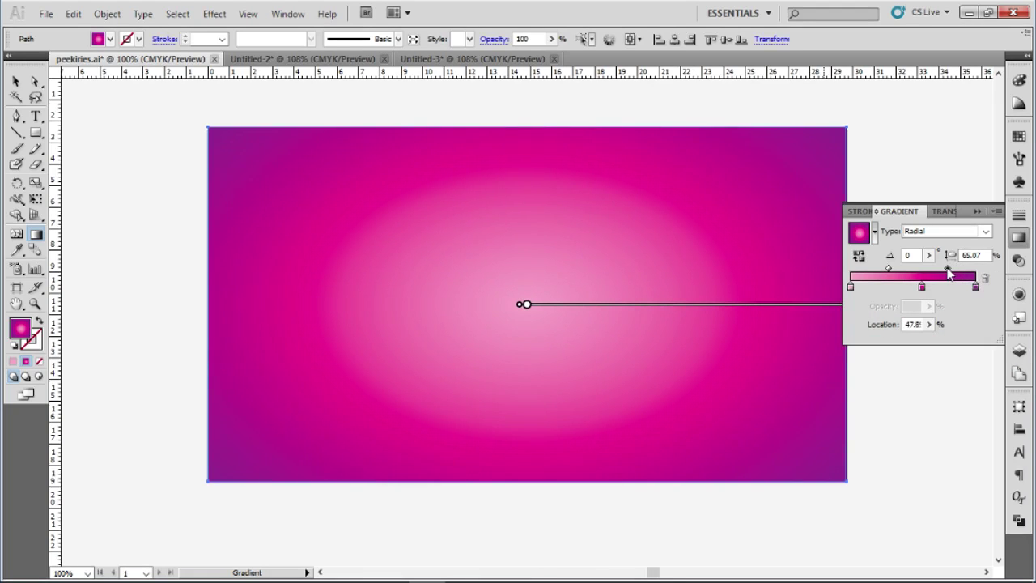
Ease the outer purple stop's cyan down to 47%.
double_click(976, 287)
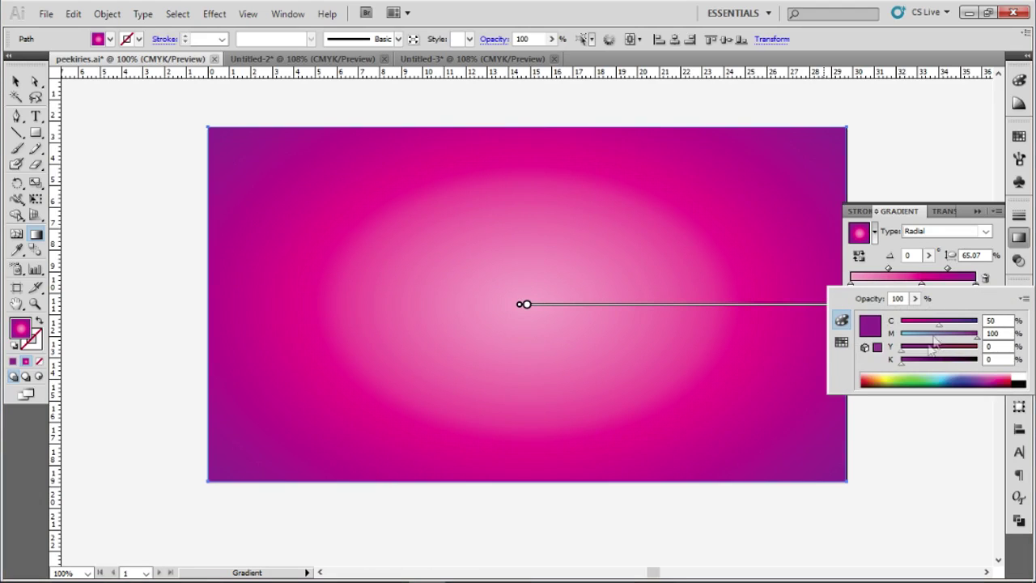
left_click_drag(940, 326, 938, 326)
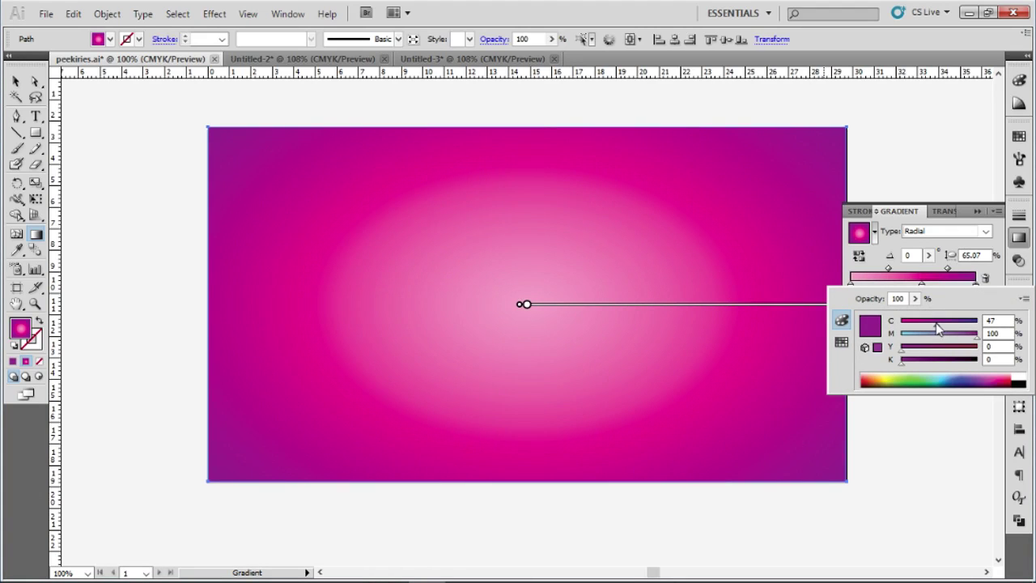
left_click(18, 81)
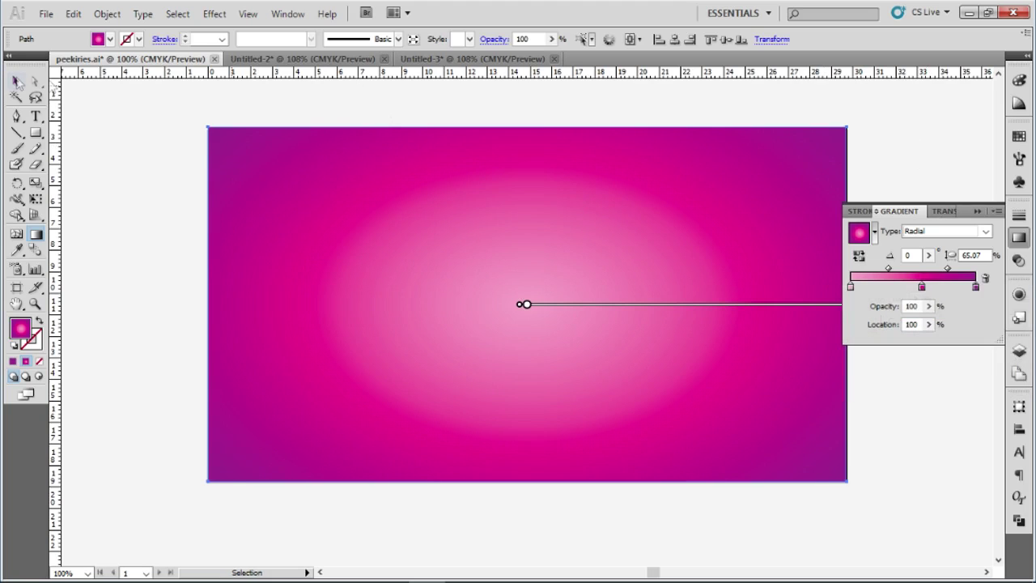
Close the Gradient panel, deselect the background, and start a Pen path at its centre.
left_click(977, 210)
left_click(16, 81)
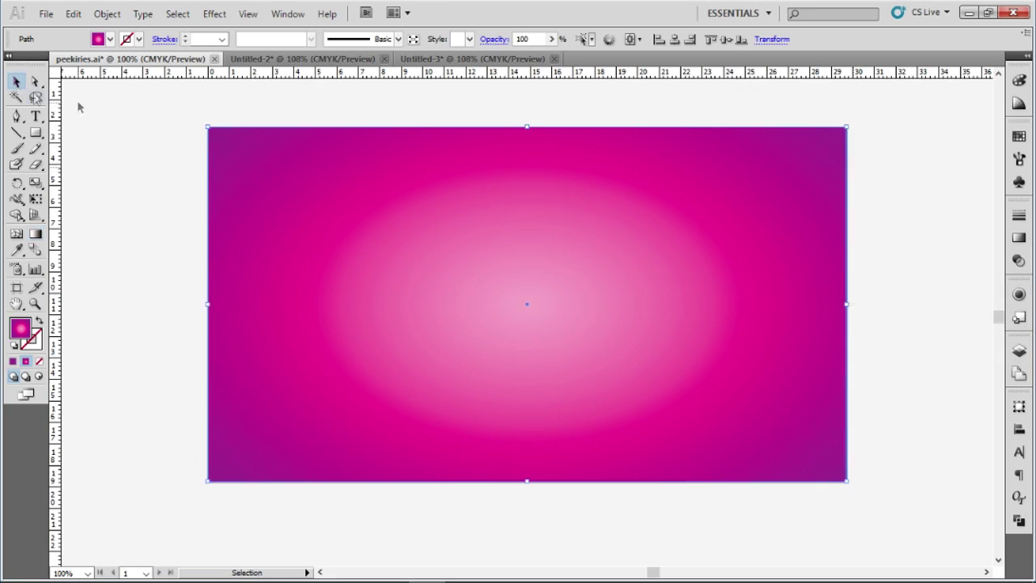
left_click(77, 99)
left_click(585, 272)
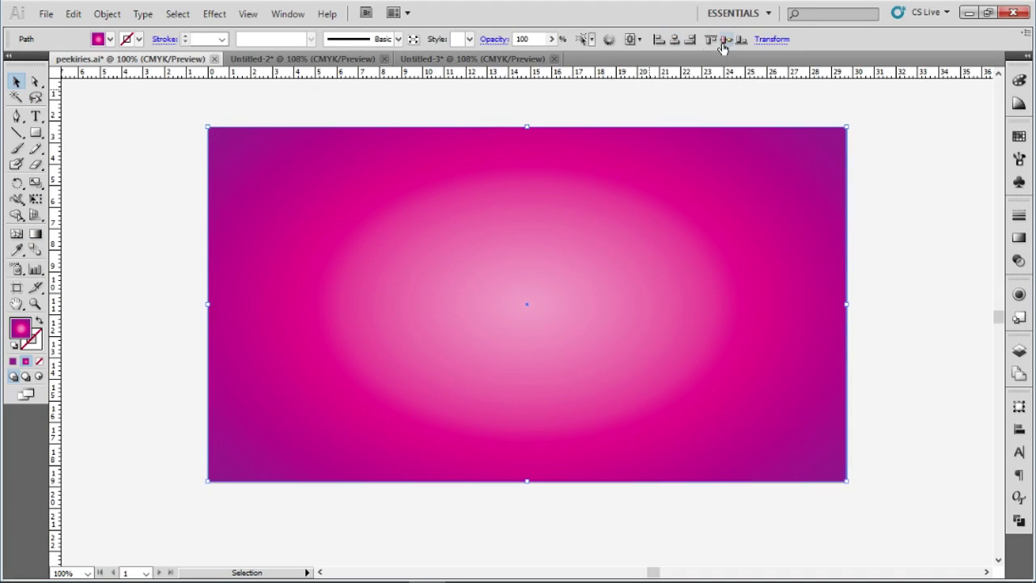
left_click(899, 187)
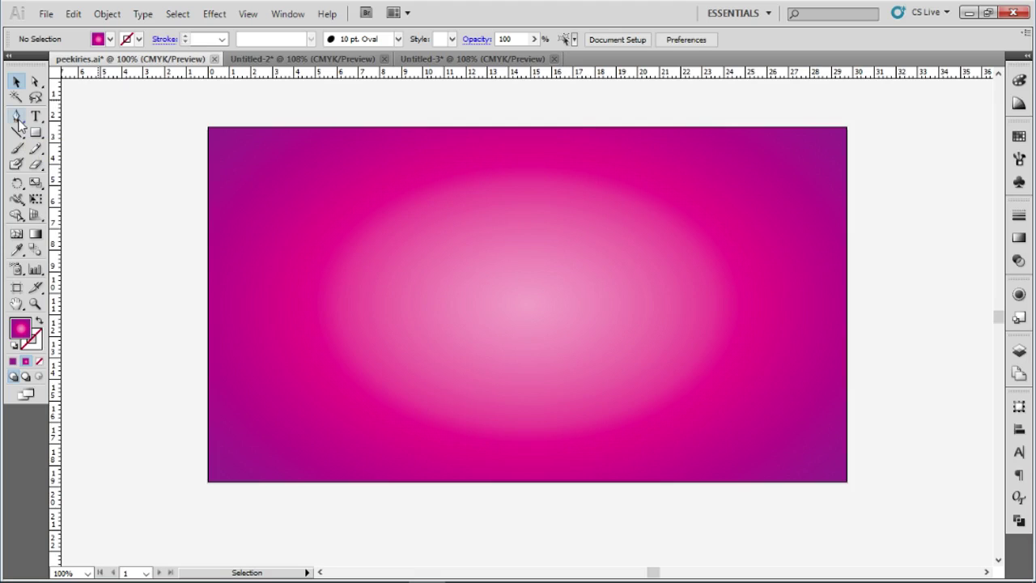
left_click(18, 117)
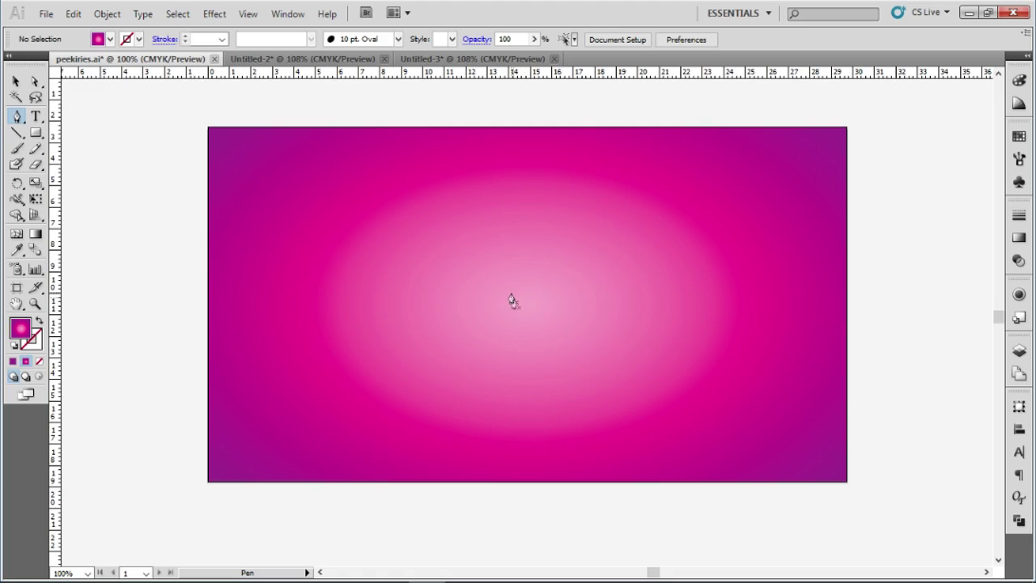
left_click(512, 298)
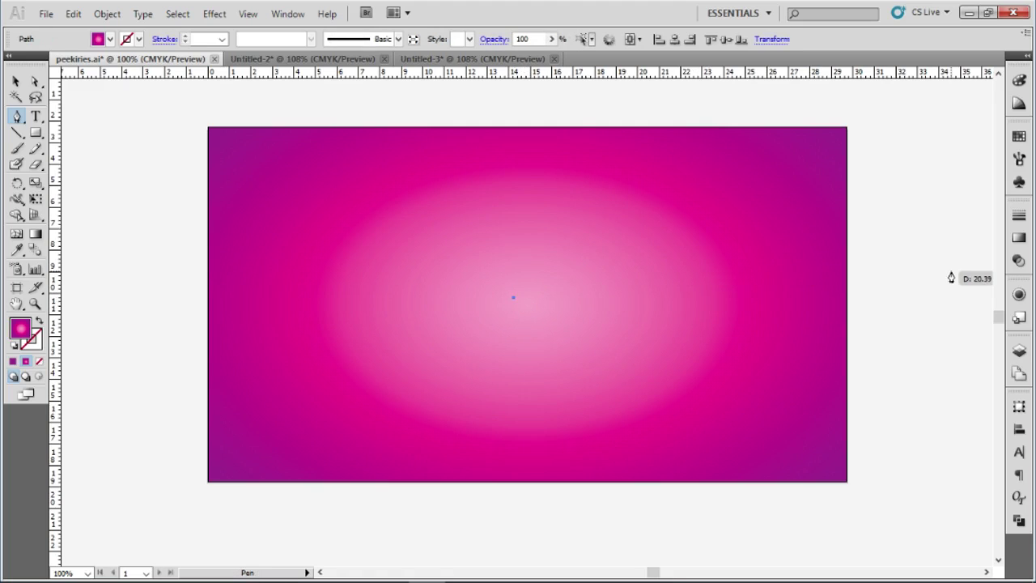
Complete a thin triangular ray from the centre out past the top-right corner.
left_click(873, 117)
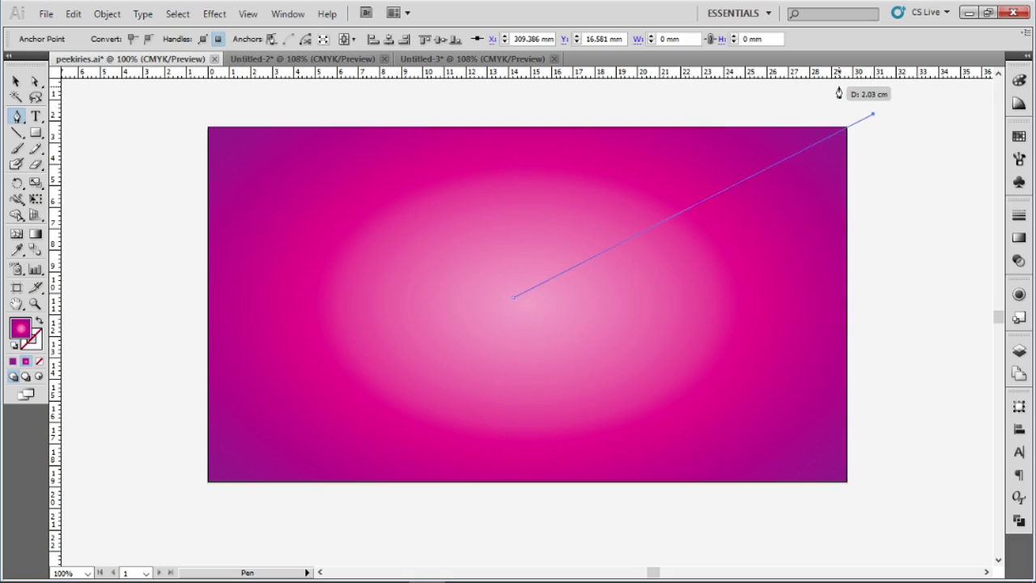
left_click(841, 87)
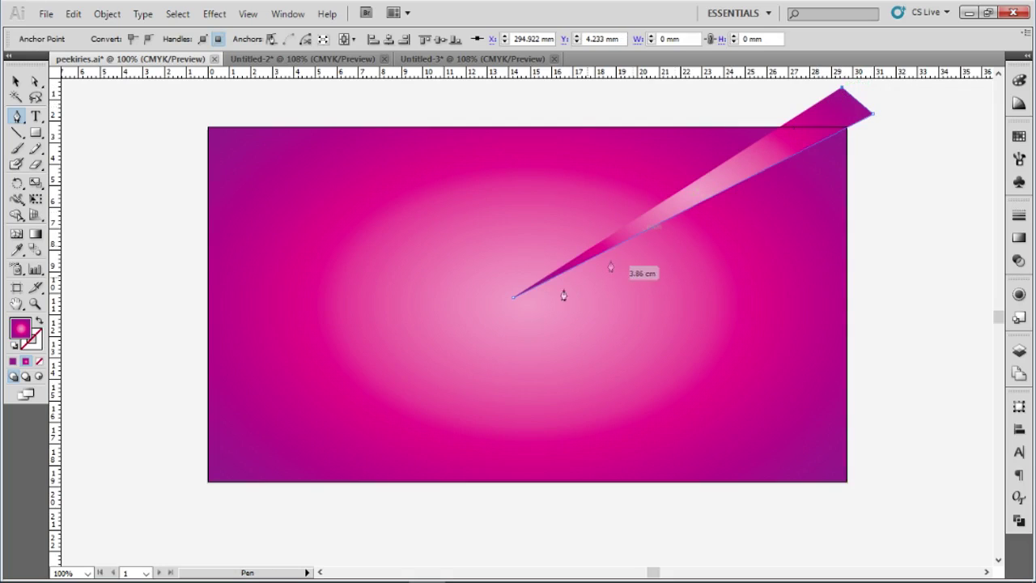
left_click(512, 298)
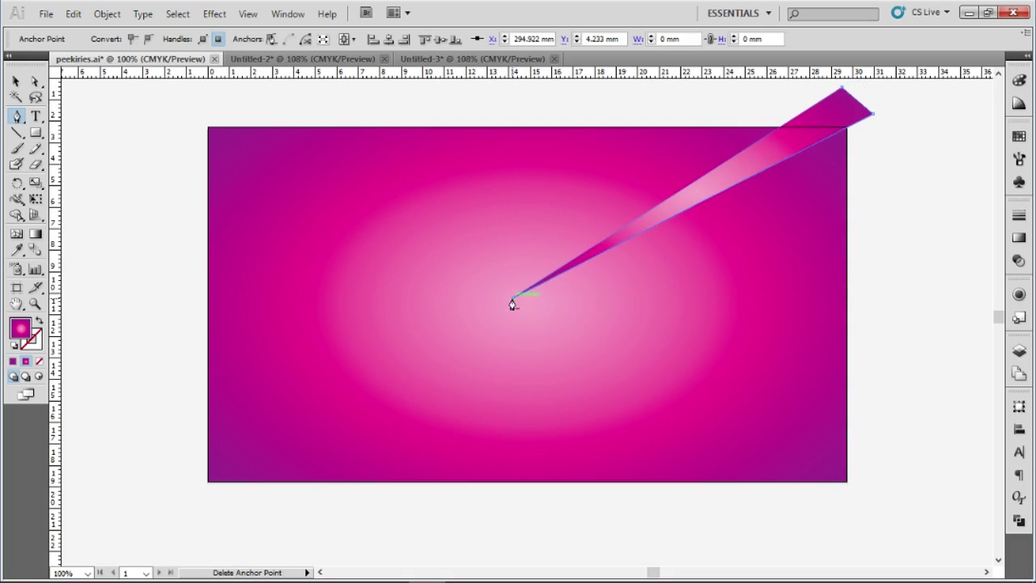
Fill the triangular ray solid white from the Swatches panel.
left_click(15, 82)
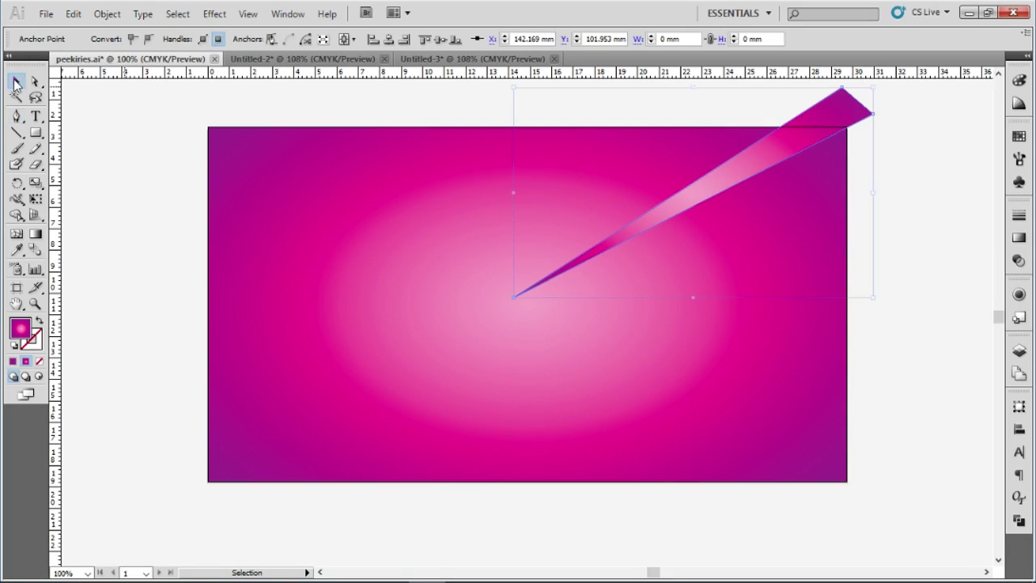
left_click(1019, 136)
left_click(870, 147)
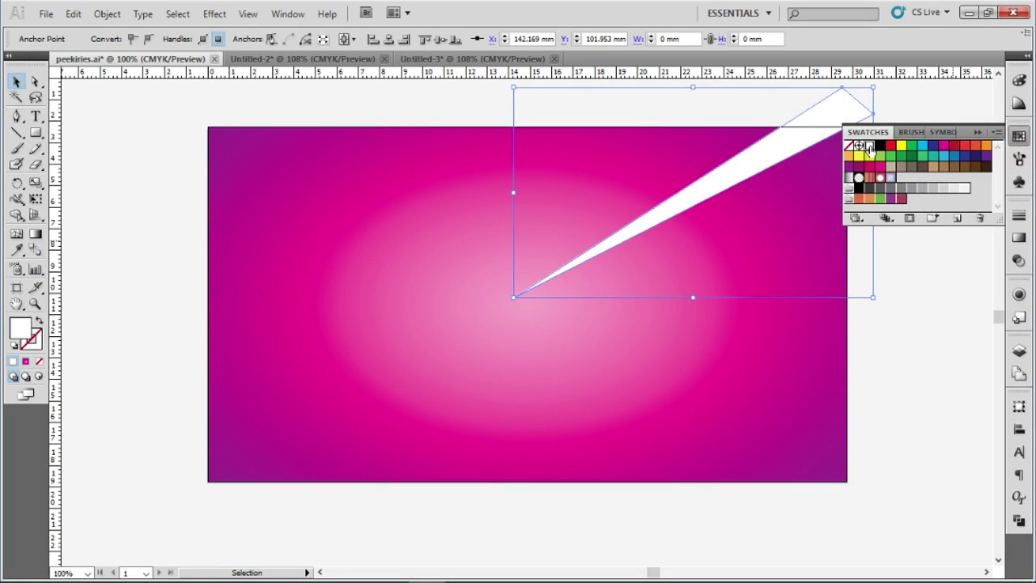
left_click(903, 95)
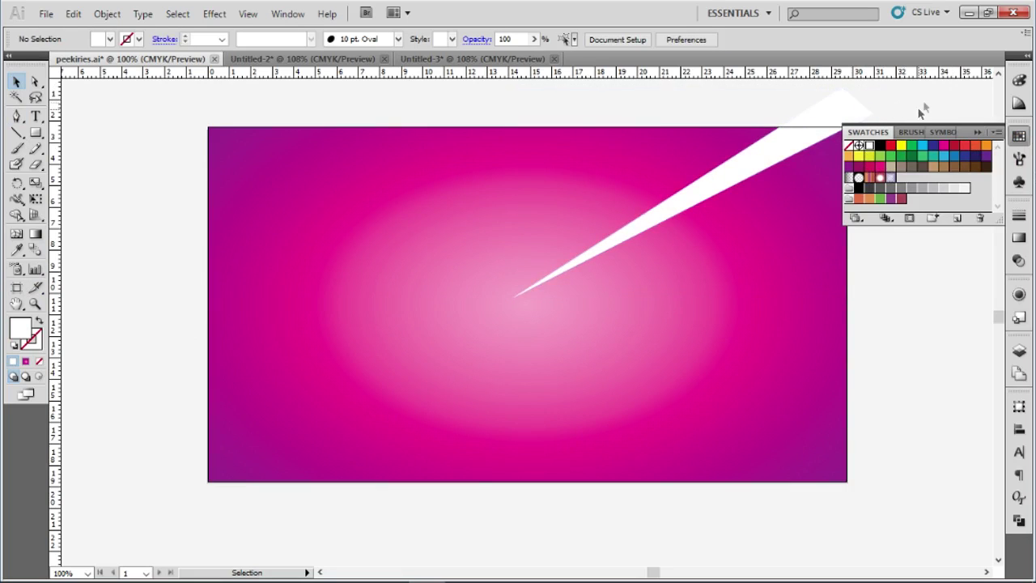
left_click(849, 111)
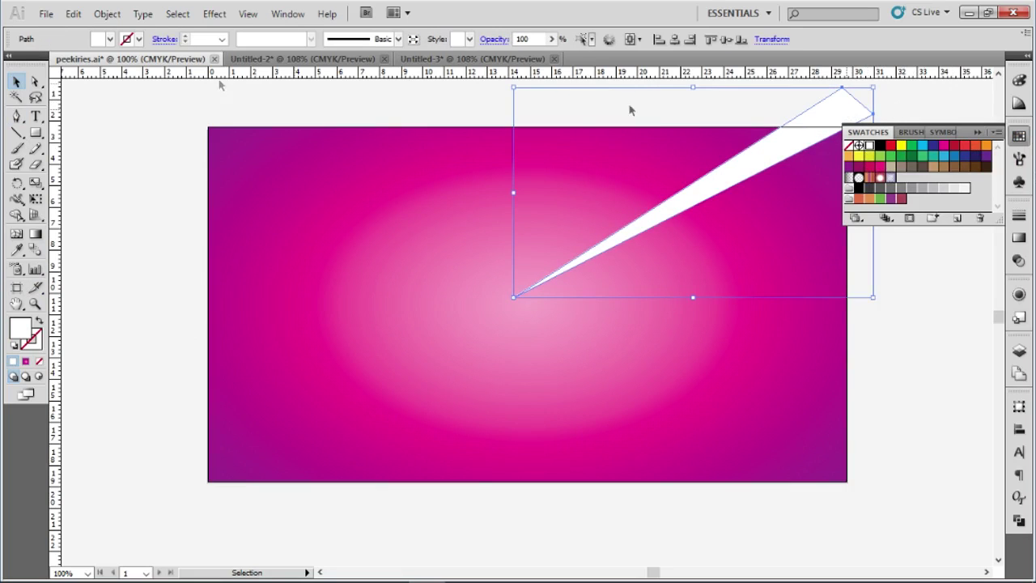
left_click(976, 133)
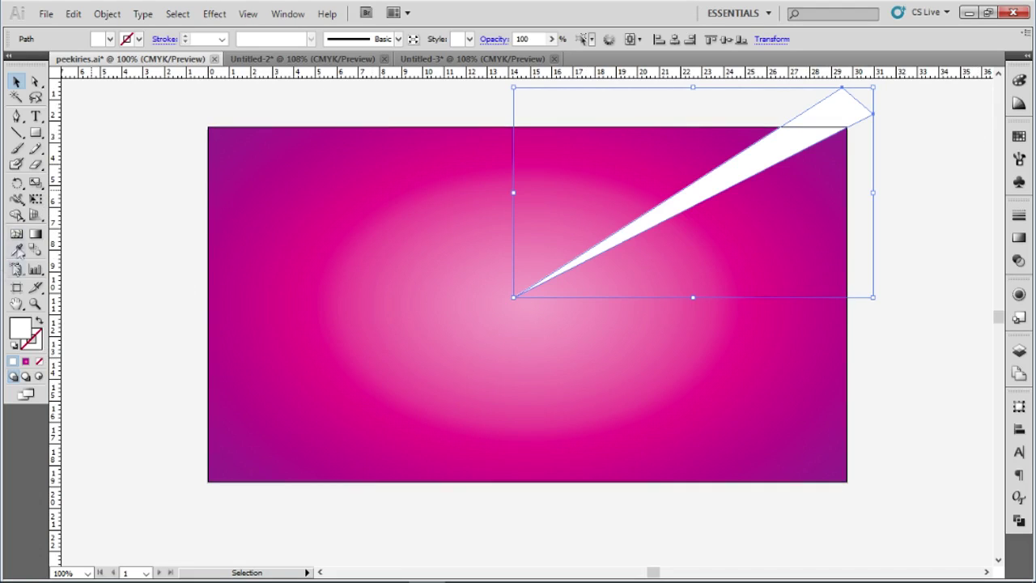
left_click(17, 182)
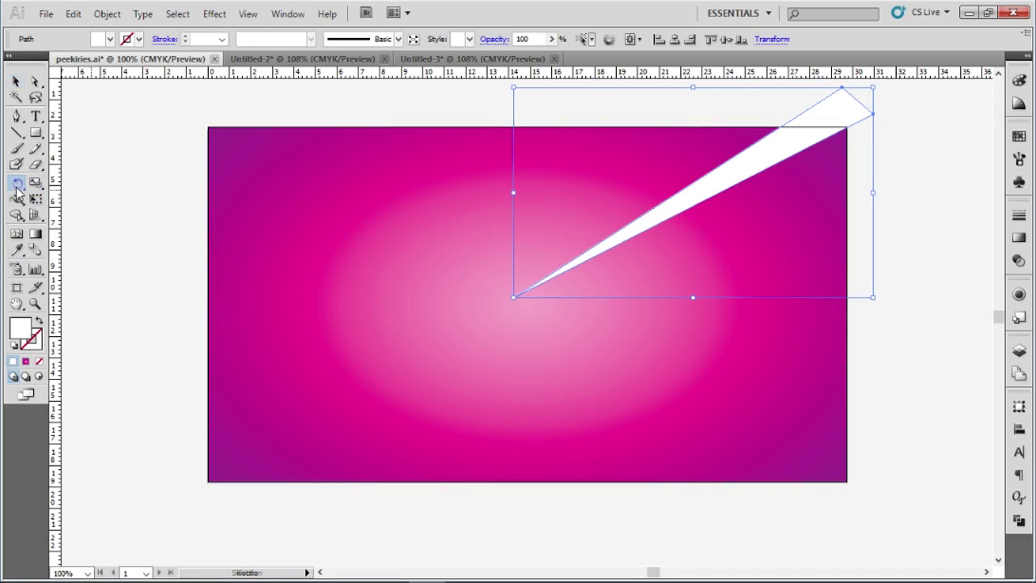
Make a 10° rotated copy of the white ray pivoting on the banner's centre.
left_click(513, 297, "alt")
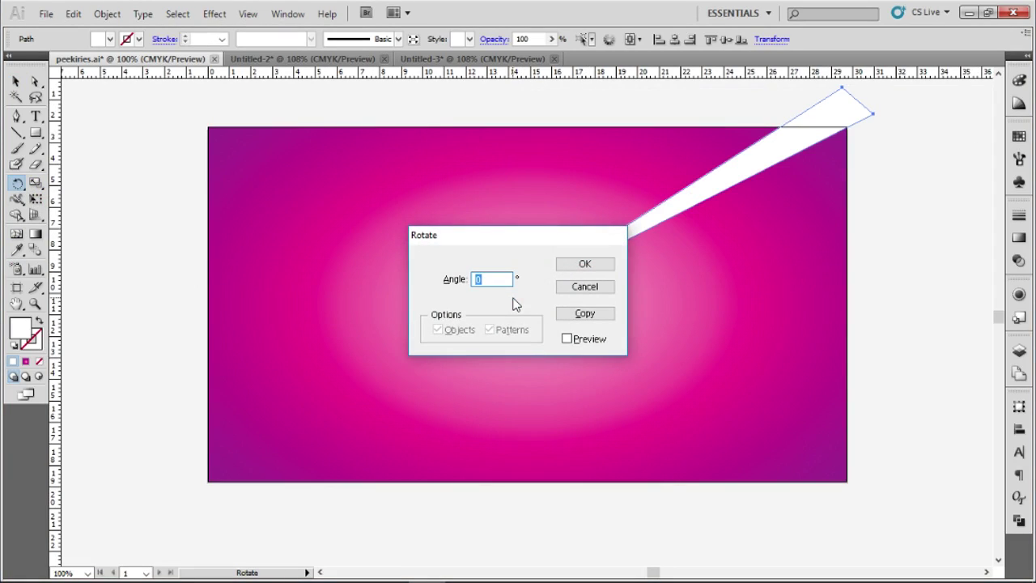
left_click_drag(534, 241, 411, 230)
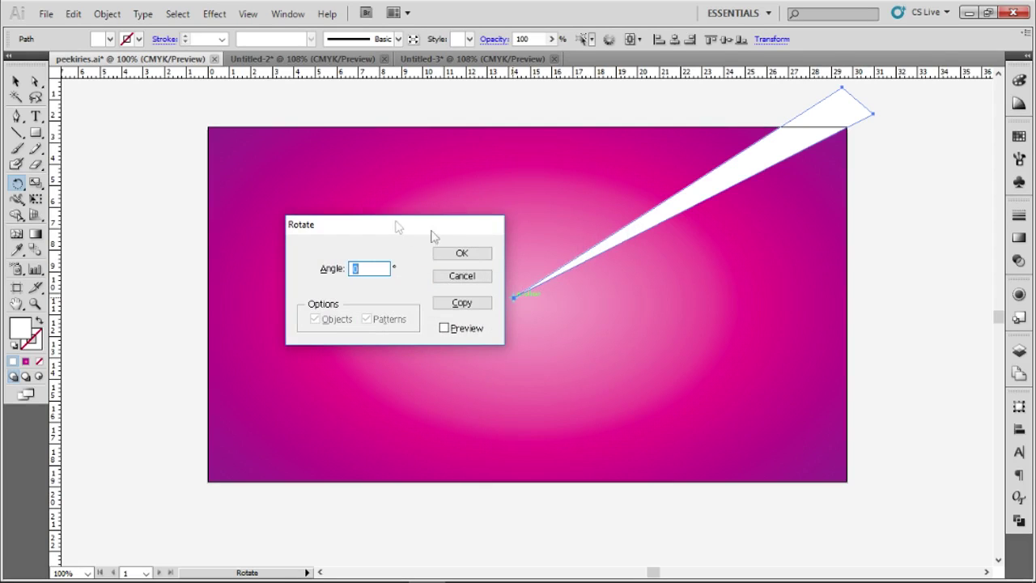
left_click_drag(422, 227, 372, 204)
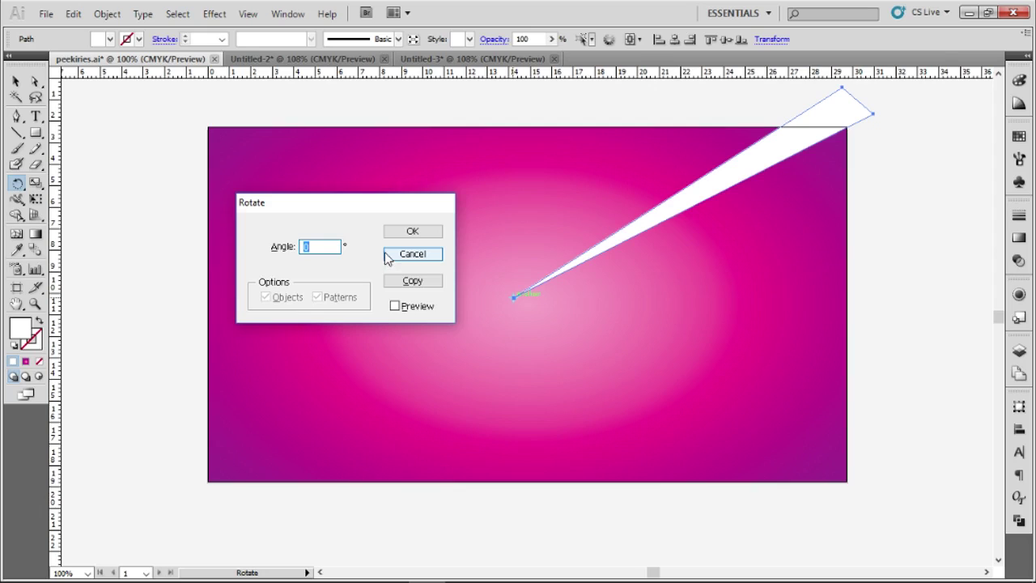
type("5")
left_click(394, 306)
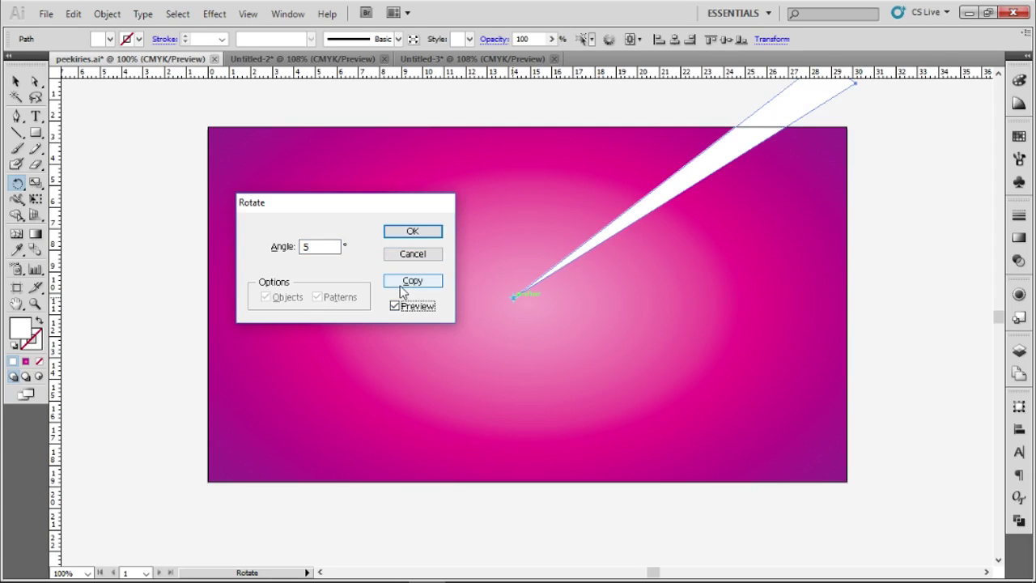
left_click(316, 247)
left_click_drag(315, 247, 291, 253)
type("0")
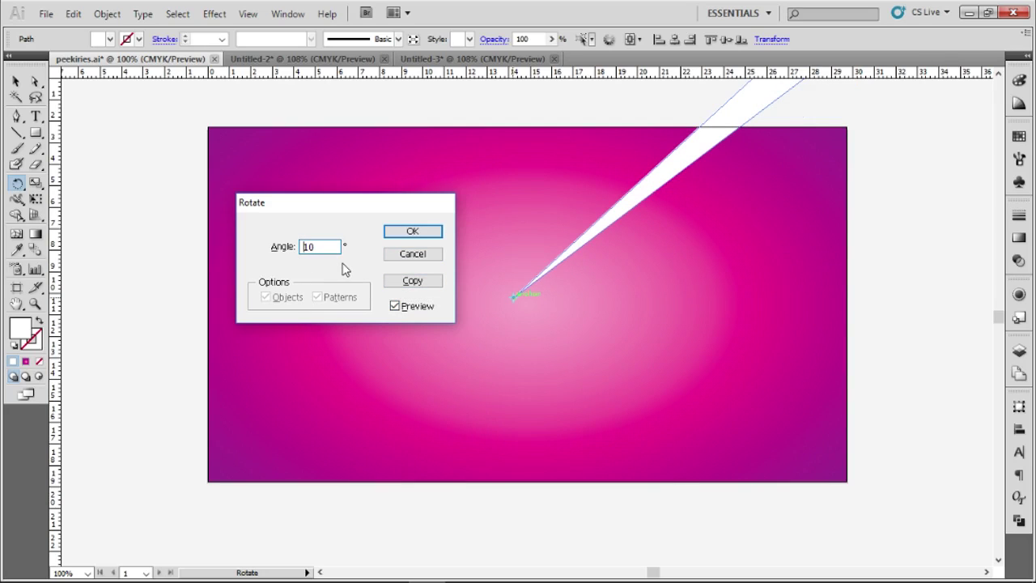
left_click(413, 280)
Repeat the 10° rotated copy with Ctrl+D around the circle, undoing stray changes.
scroll(852, 282, "up", 2)
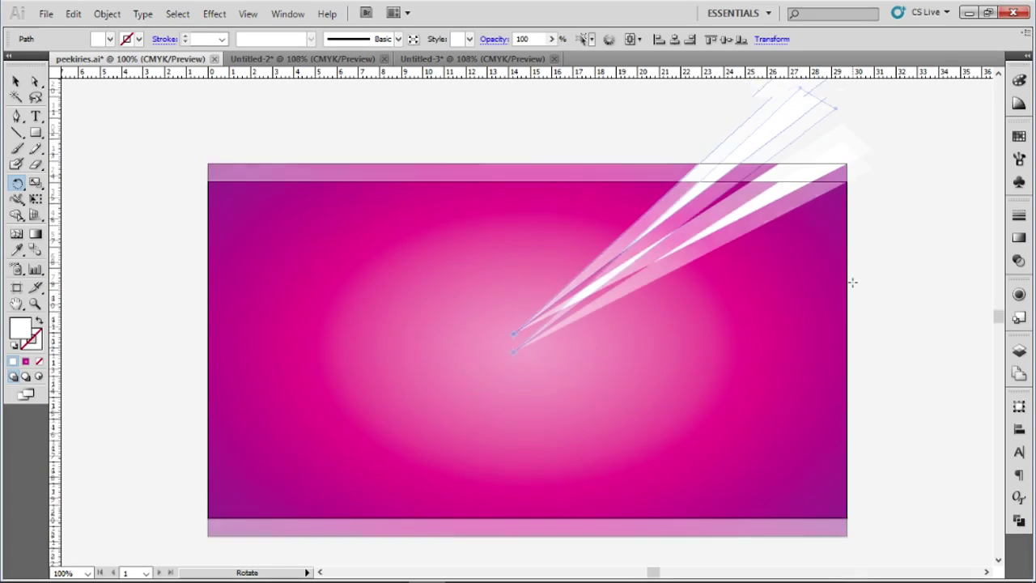
key("v")
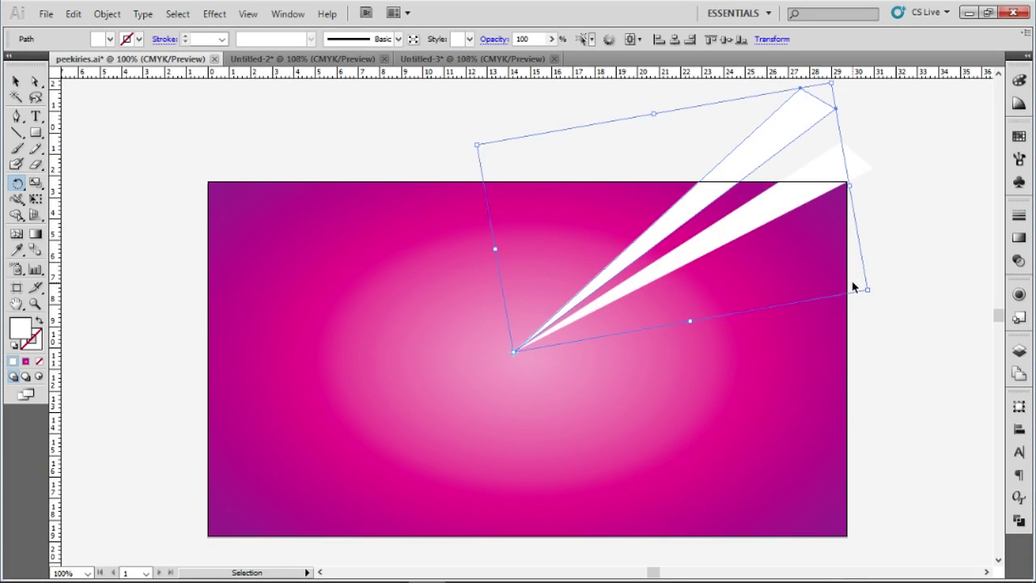
key("ctrl+d")
key("ctrl+d")
key("ctrl+d")
key("ctrl+d")
key("ctrl+d")
key("ctrl+d")
key("ctrl+d")
key("ctrl+d")
key("ctrl+d")
key("ctrl+d")
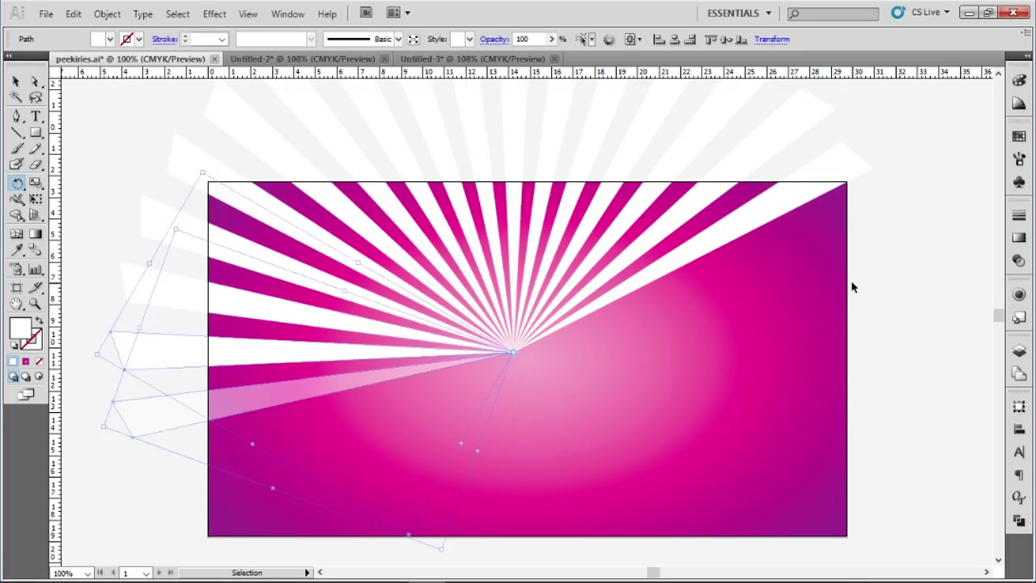
key("ctrl+d")
key("ctrl+d")
key("ctrl+d")
key("ctrl+d")
key("ctrl+d")
key("ctrl+d")
key("ctrl+z")
key("ctrl+z")
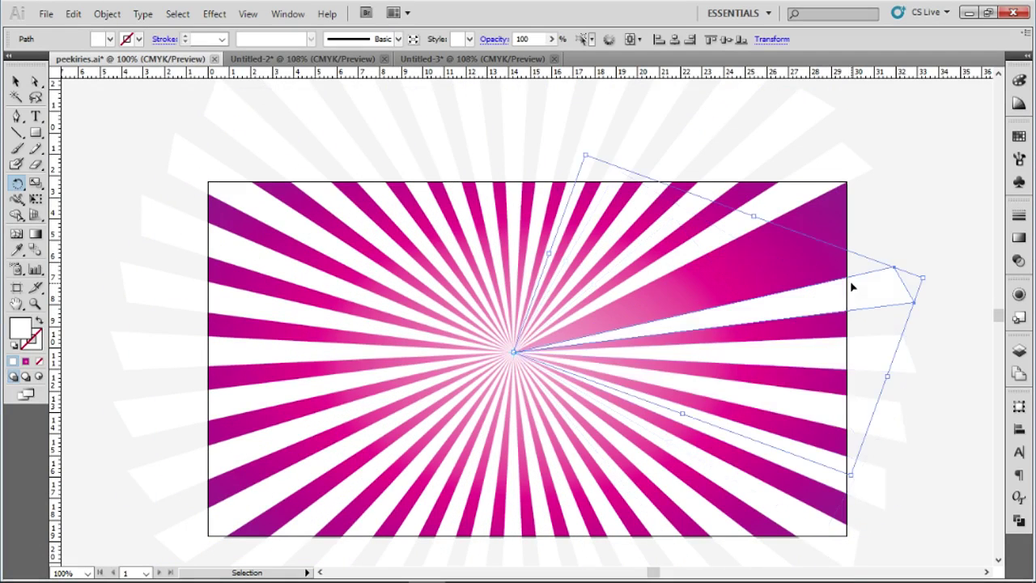
key("ctrl+z")
key("ctrl+z")
left_click(16, 81)
left_click_drag(204, 80, 238, 225)
left_click(239, 225)
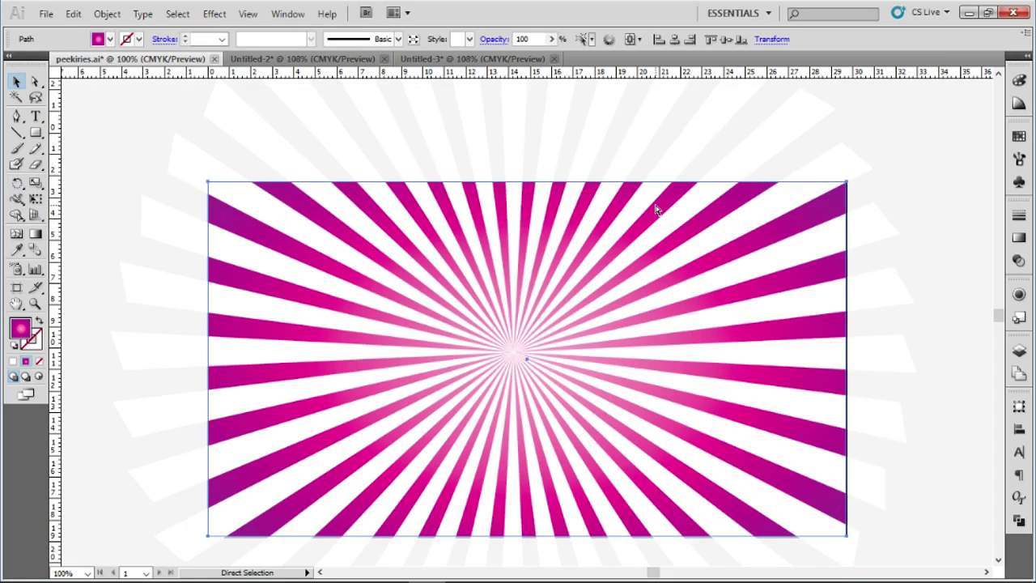
key("ctrl+minus")
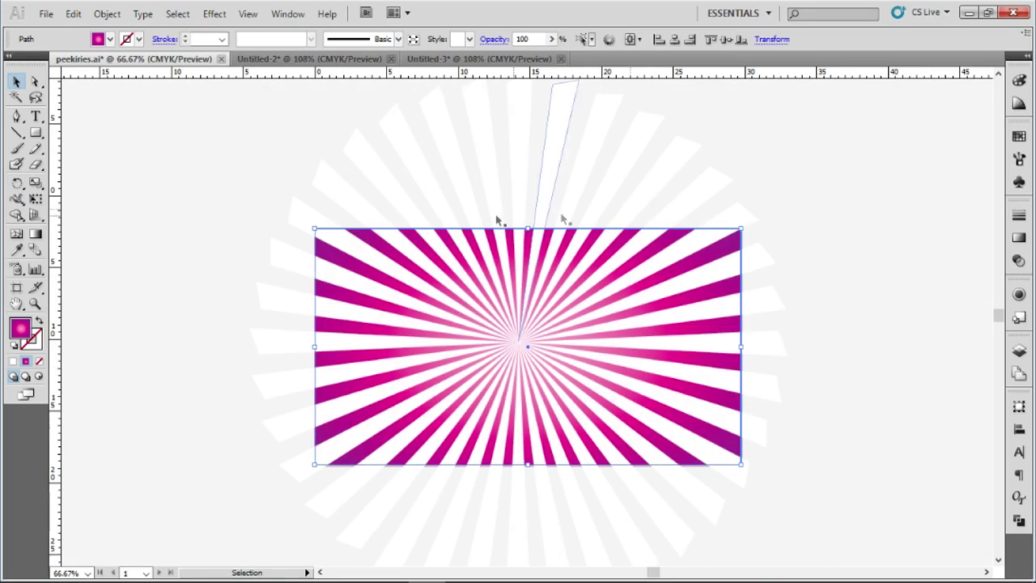
Group all the white ray wedges together.
left_click_drag(242, 156, 839, 559)
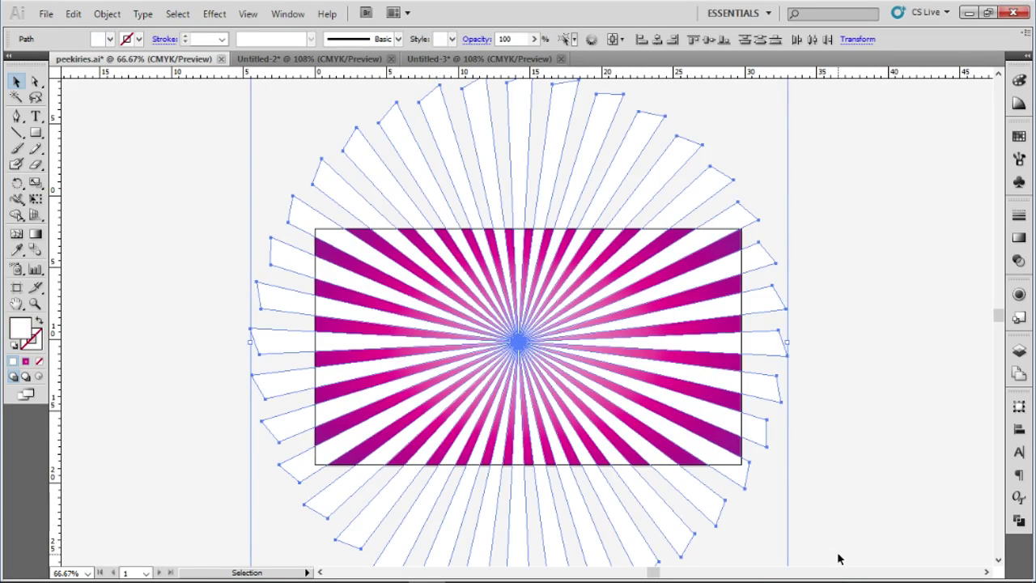
right_click(678, 164)
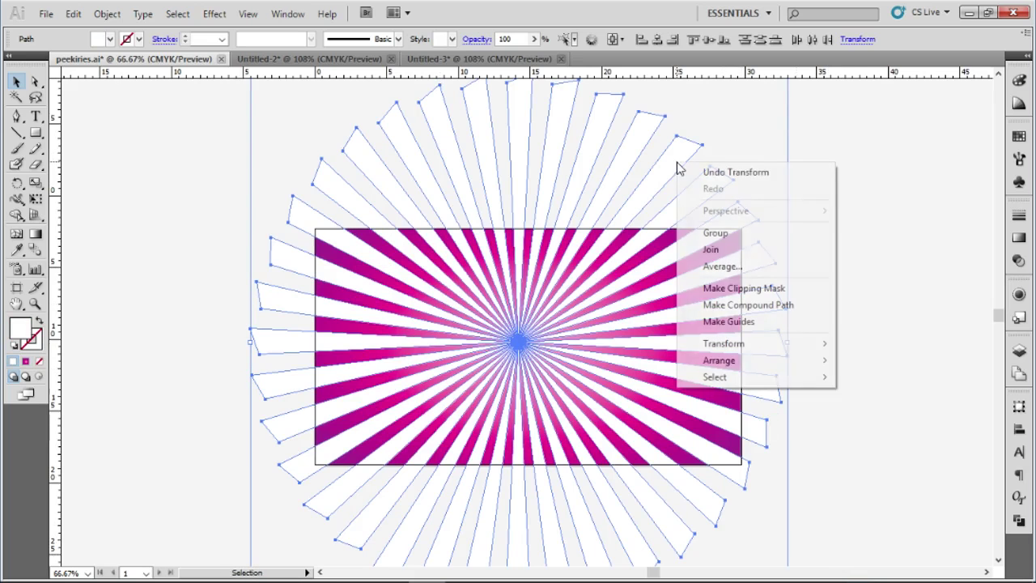
left_click(735, 235)
left_click(868, 211)
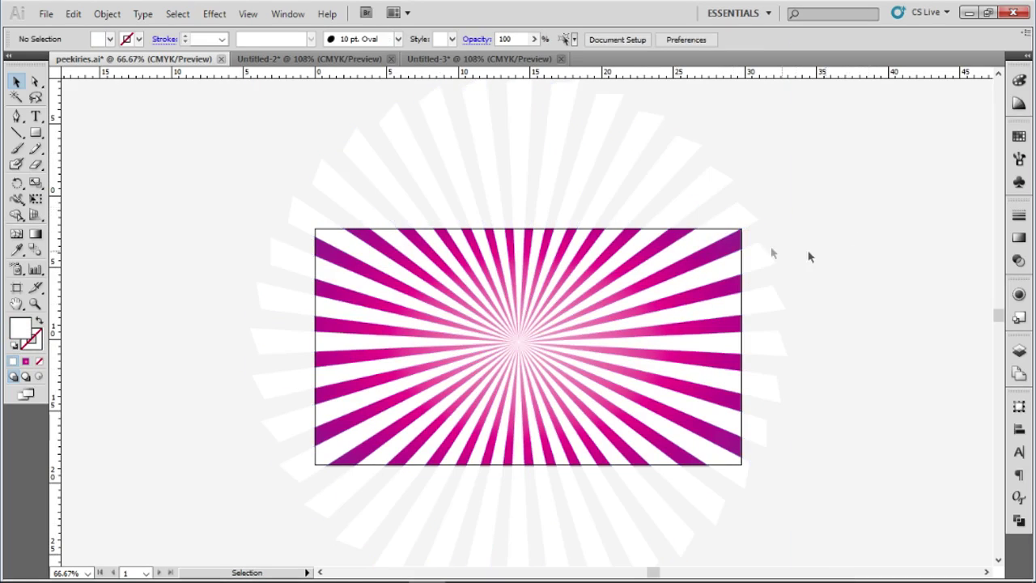
Copy the gradient rectangle and paste it in place.
left_click(736, 245)
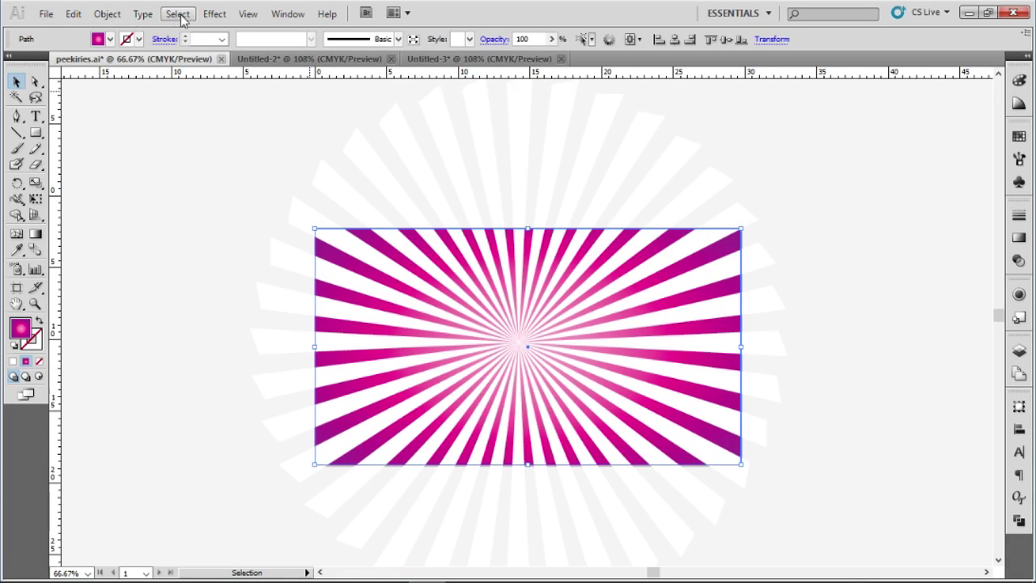
left_click(73, 14)
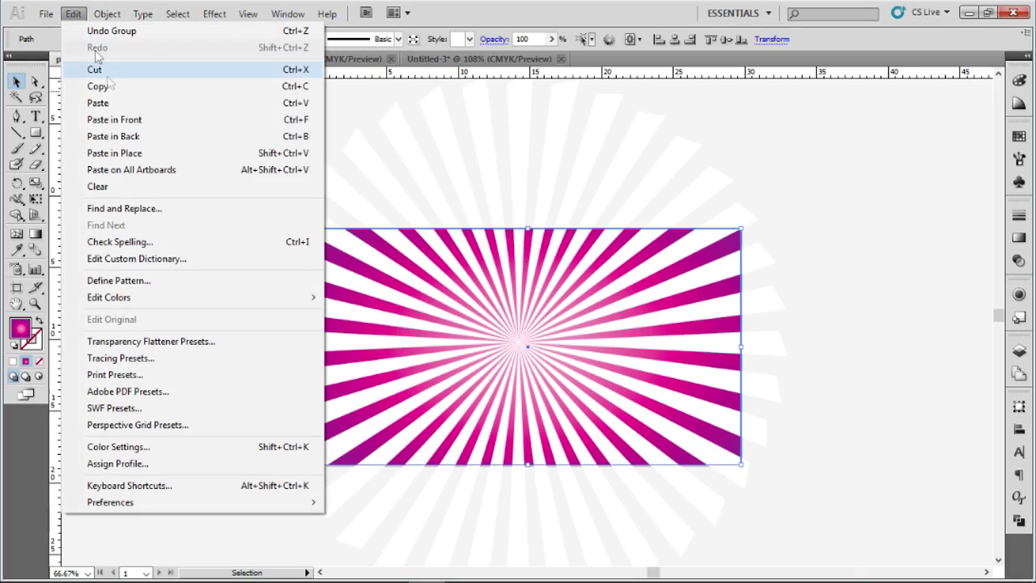
left_click(107, 86)
left_click(74, 16)
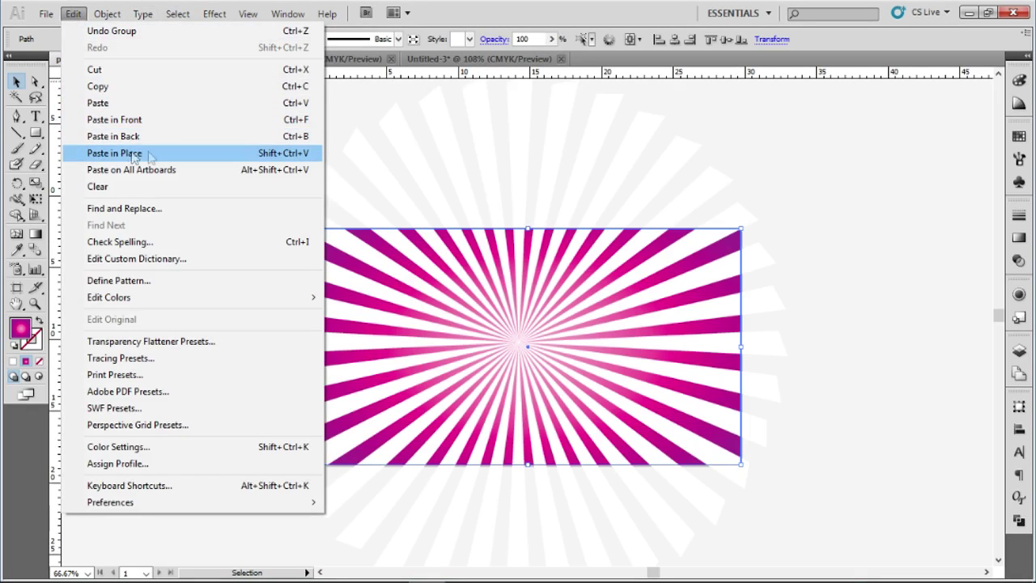
left_click(158, 154)
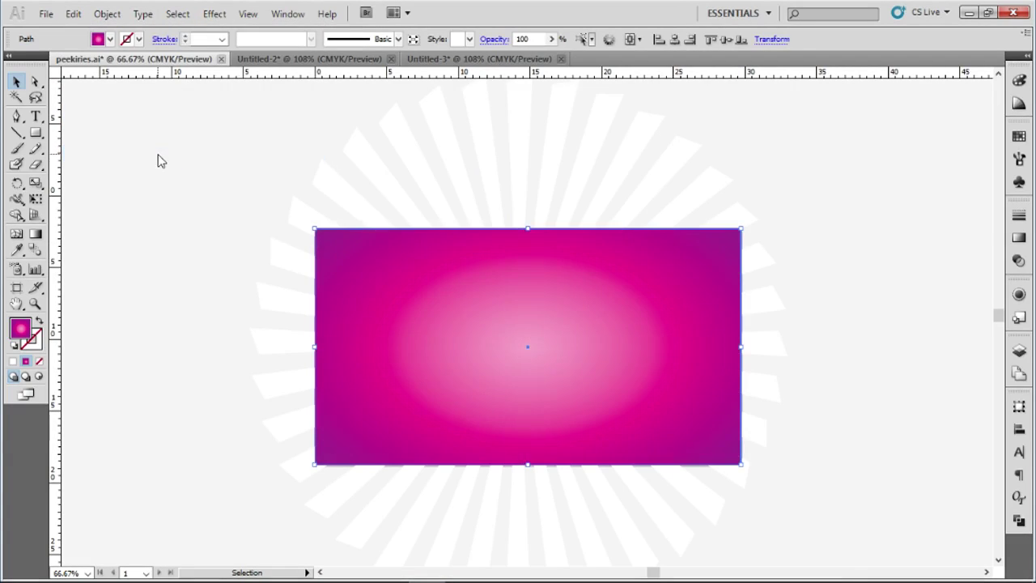
Make a clipping mask of the rays with the rectangle copy.
key("shift")
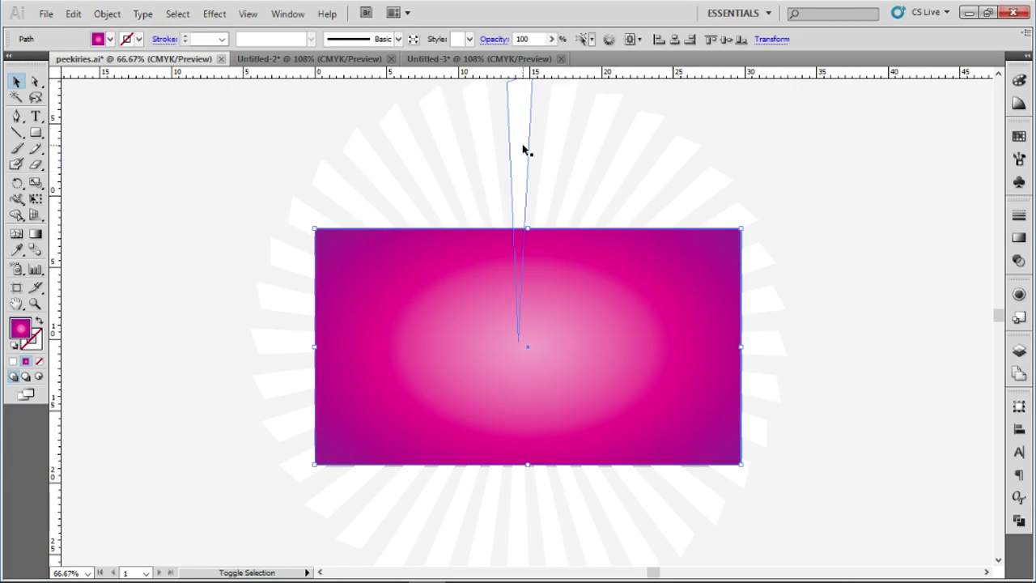
left_click(523, 150, "shift")
right_click(523, 151)
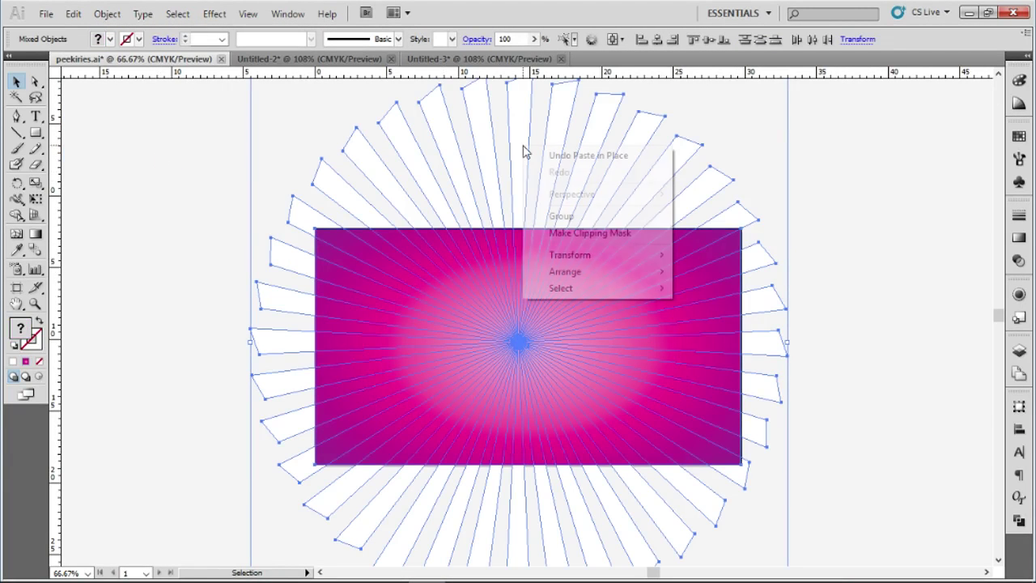
left_click(574, 233)
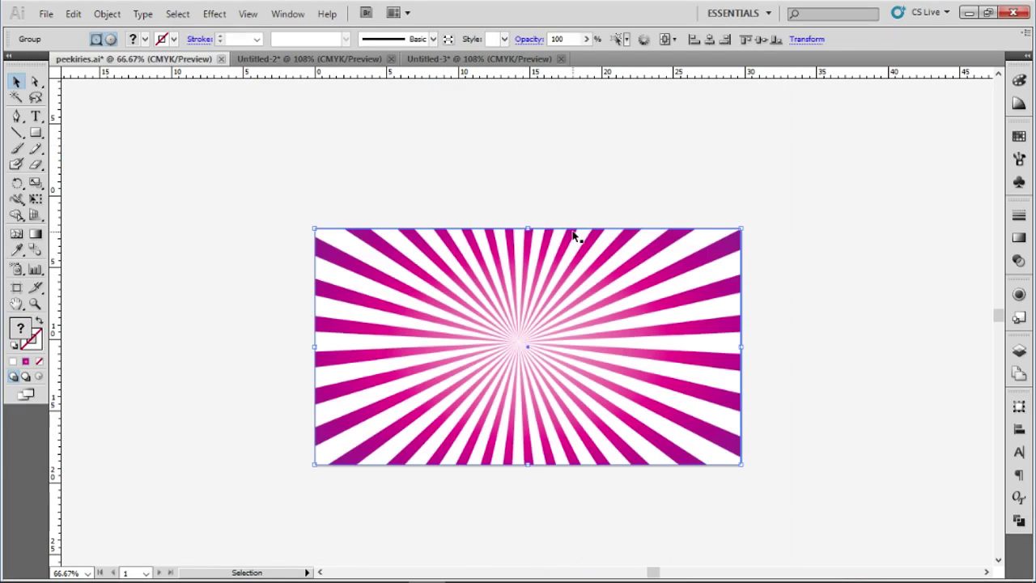
left_click(810, 196)
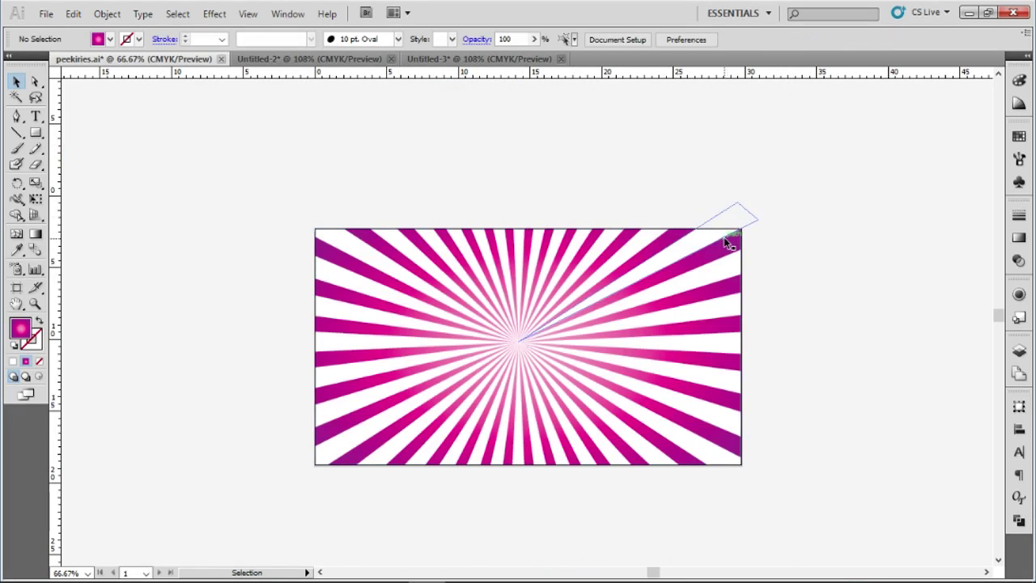
Lower the clipped sunburst group's opacity through 20% and 10% to 5%.
left_click_drag(759, 202, 726, 240)
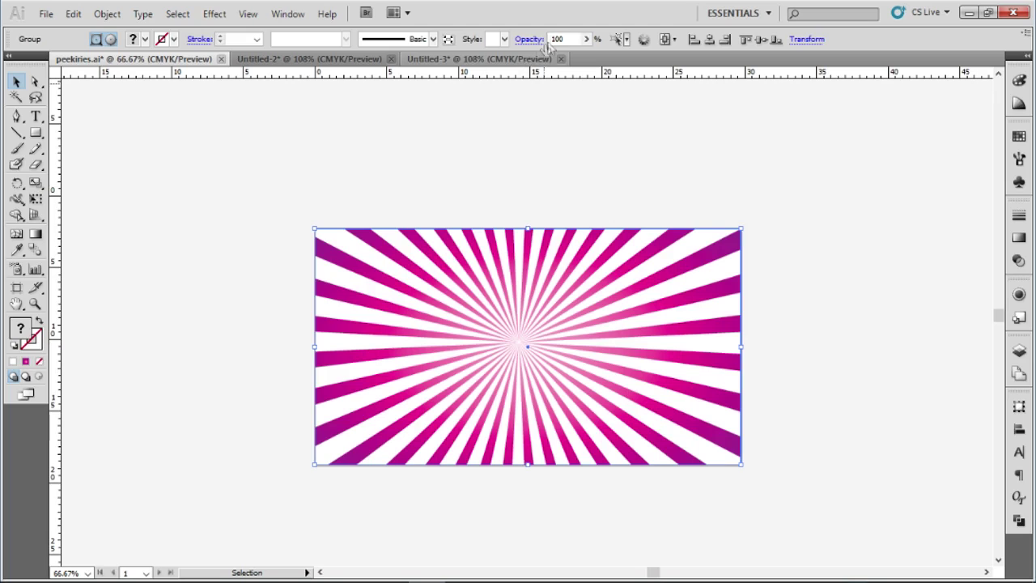
left_click(558, 39)
type("20")
key("Return")
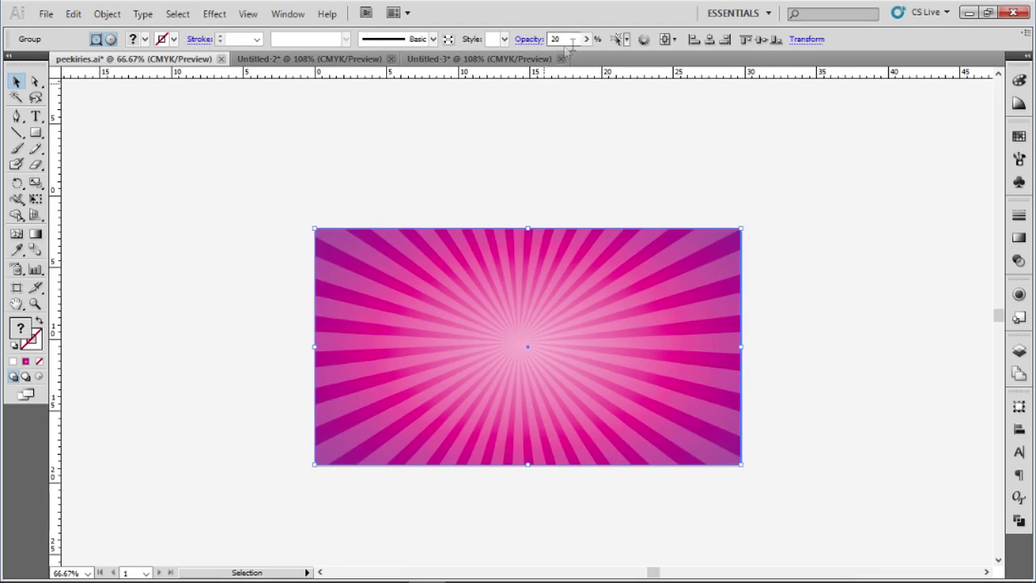
type("10")
key("Return")
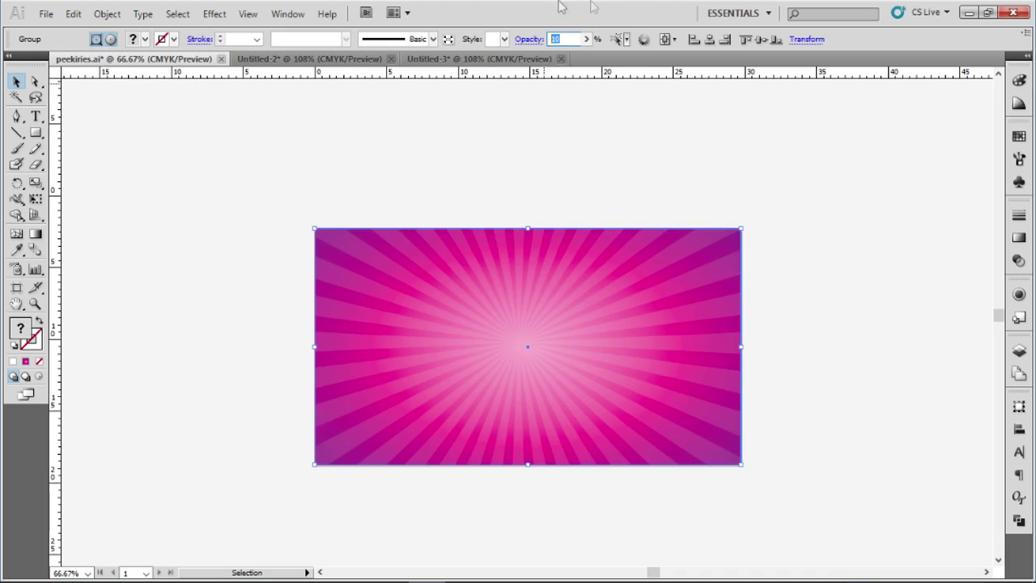
type("5")
key("Return")
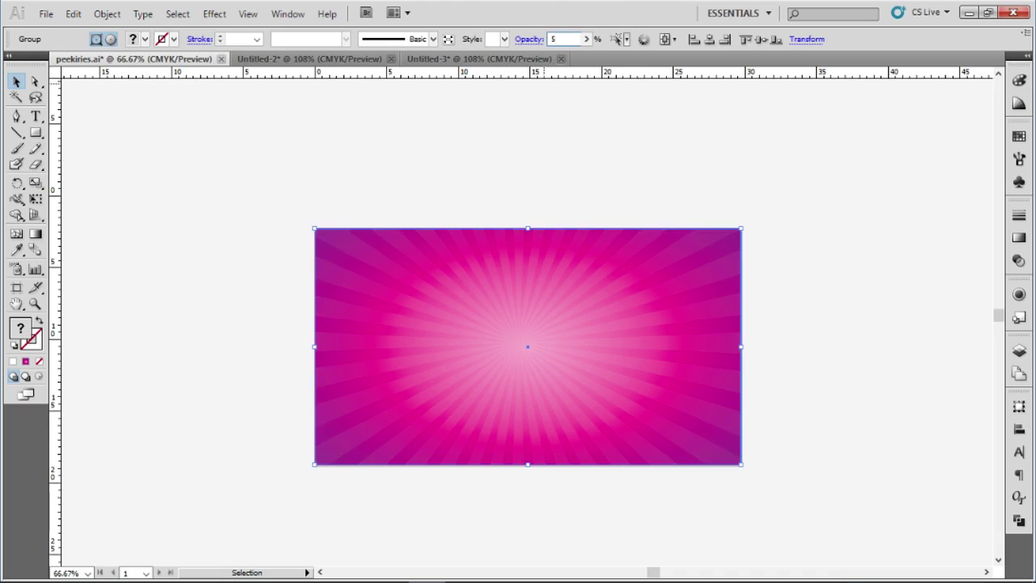
key("ctrl+1")
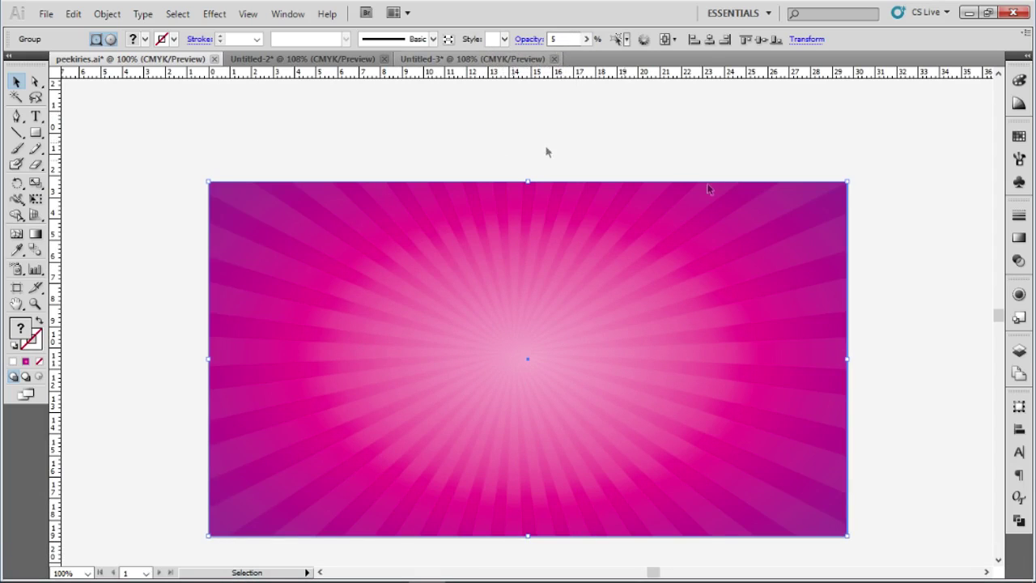
Fit the artboard to the window and bring up the Untitled-2 document.
key("a")
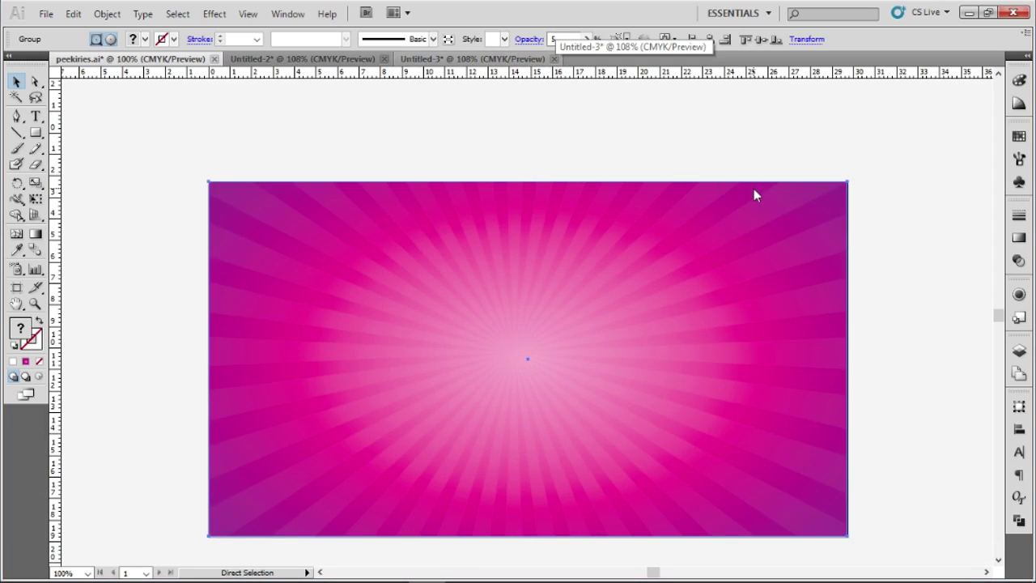
key("ctrl+o")
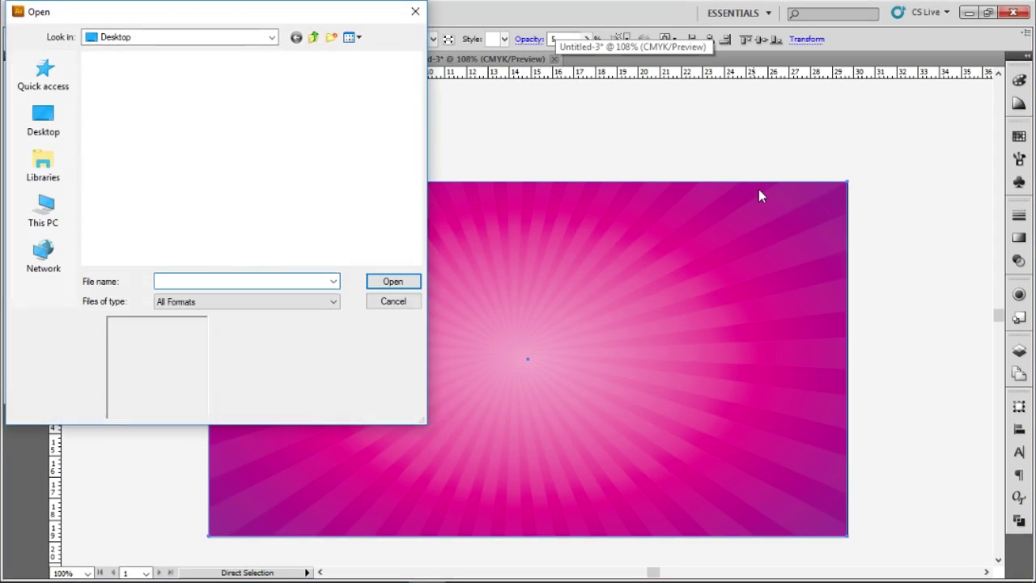
key("Escape")
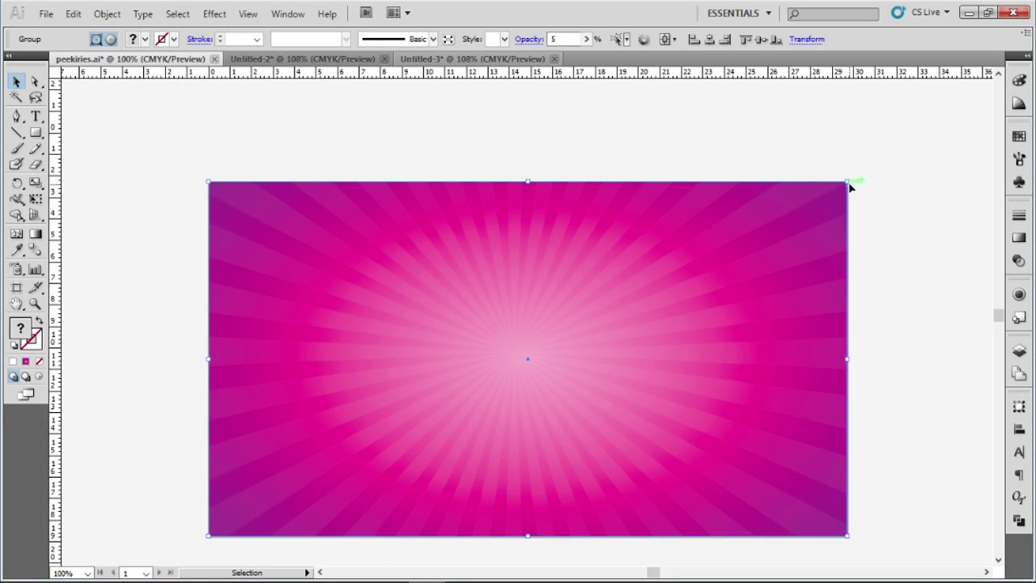
key("v")
key("ctrl+0")
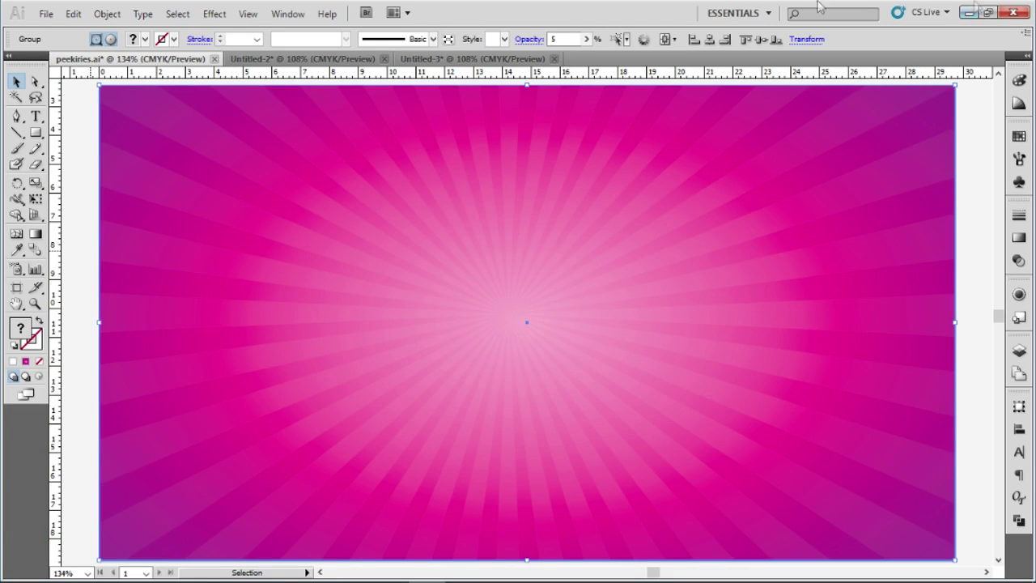
left_click(354, 60)
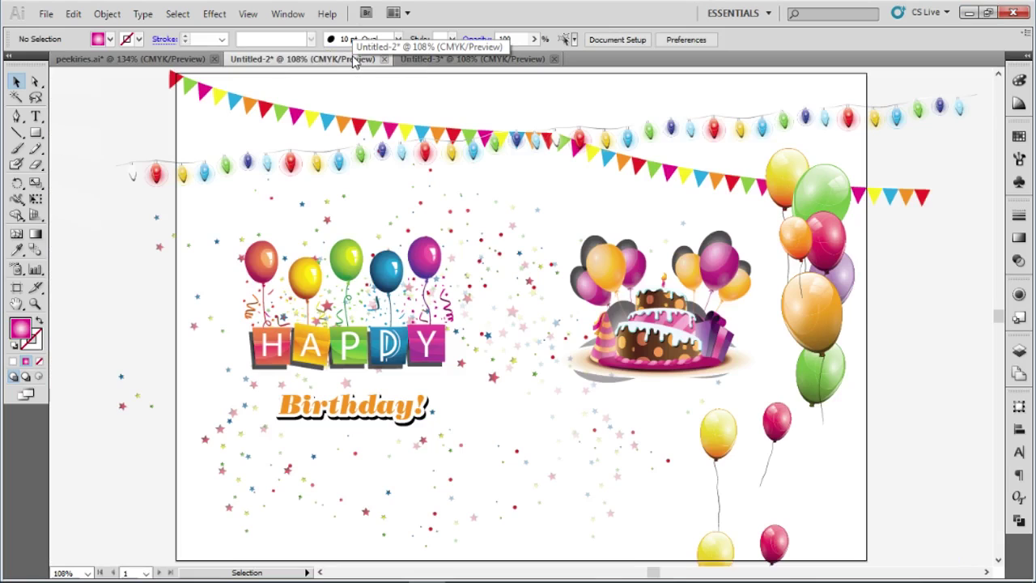
Cut the string of lights and pennant bunting from the Untitled-2 artwork and return to peekiries.ai.
left_click(609, 156)
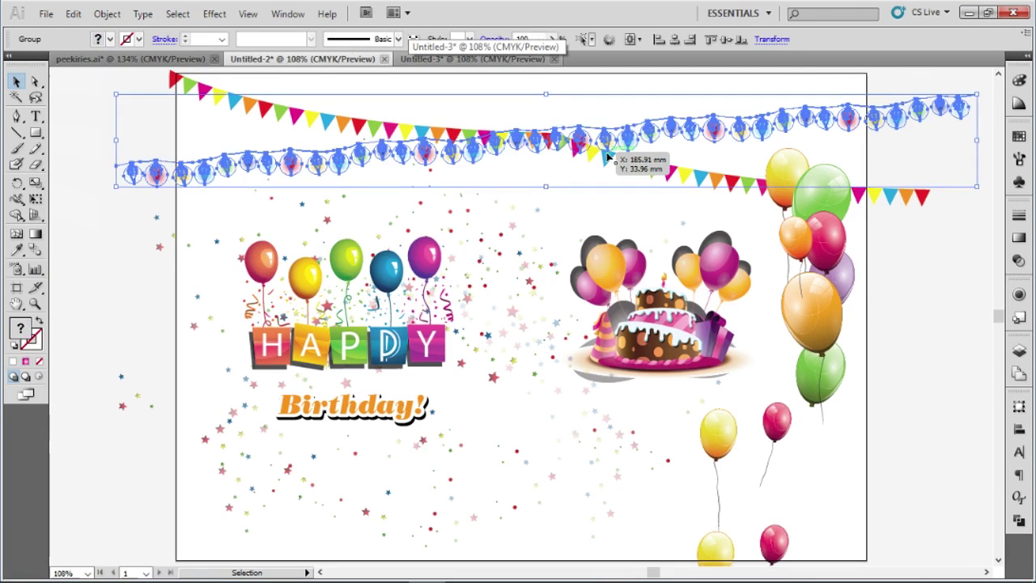
left_click(310, 118, "shift")
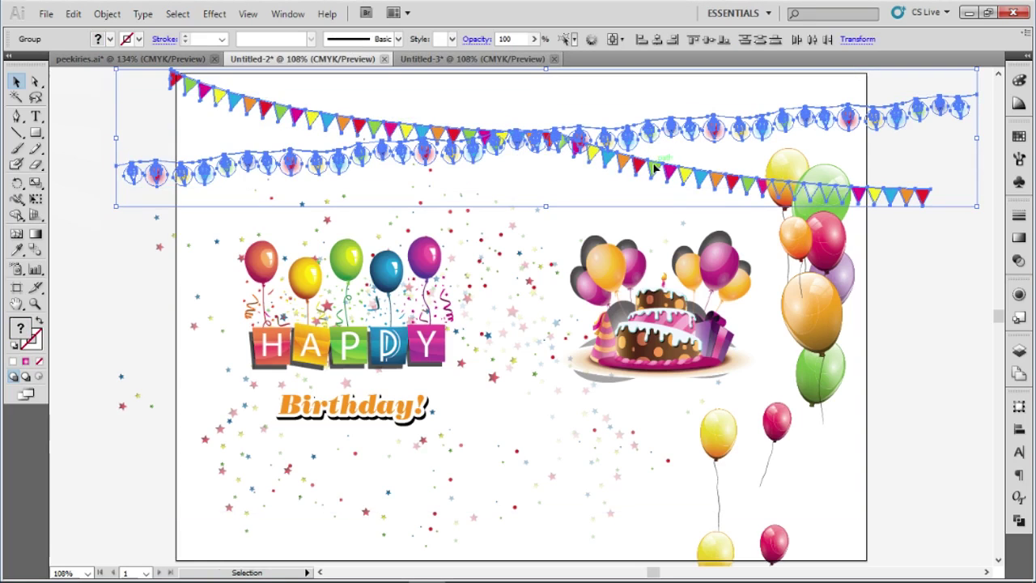
key("a")
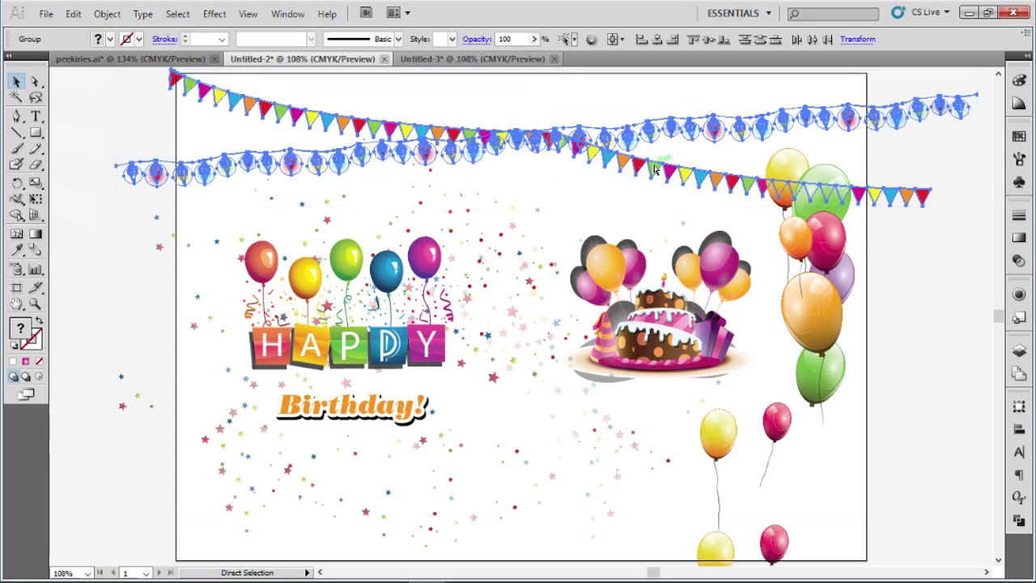
key("Delete")
key("v")
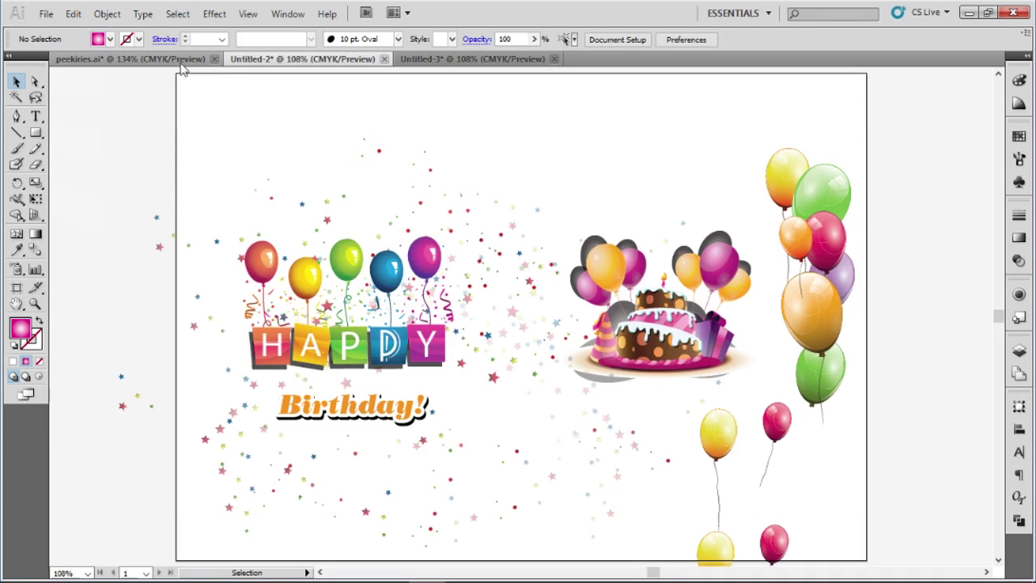
left_click(182, 61)
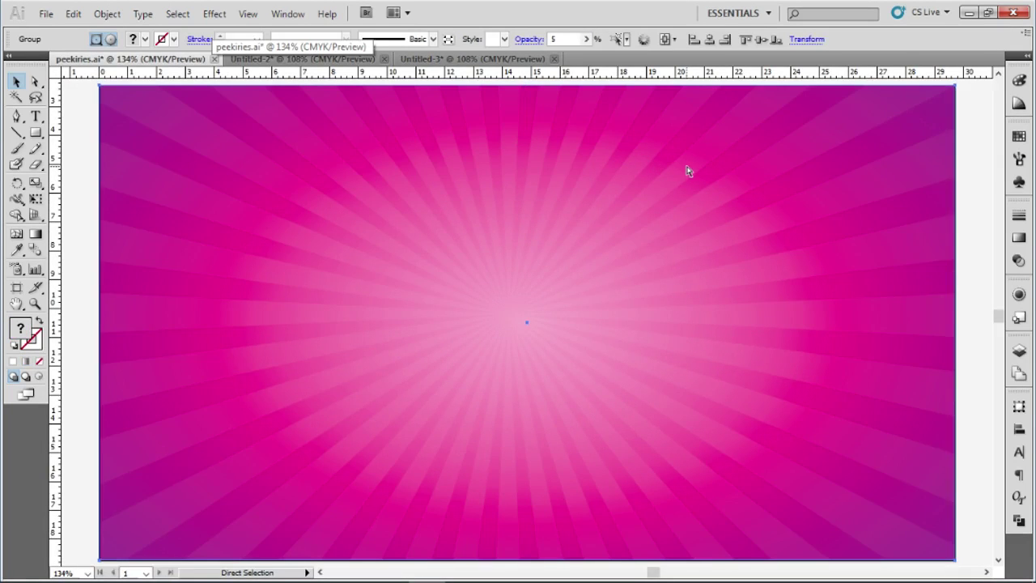
Paste the bunting and lights onto the banner and move them up toward the top edge.
key("ctrl+v")
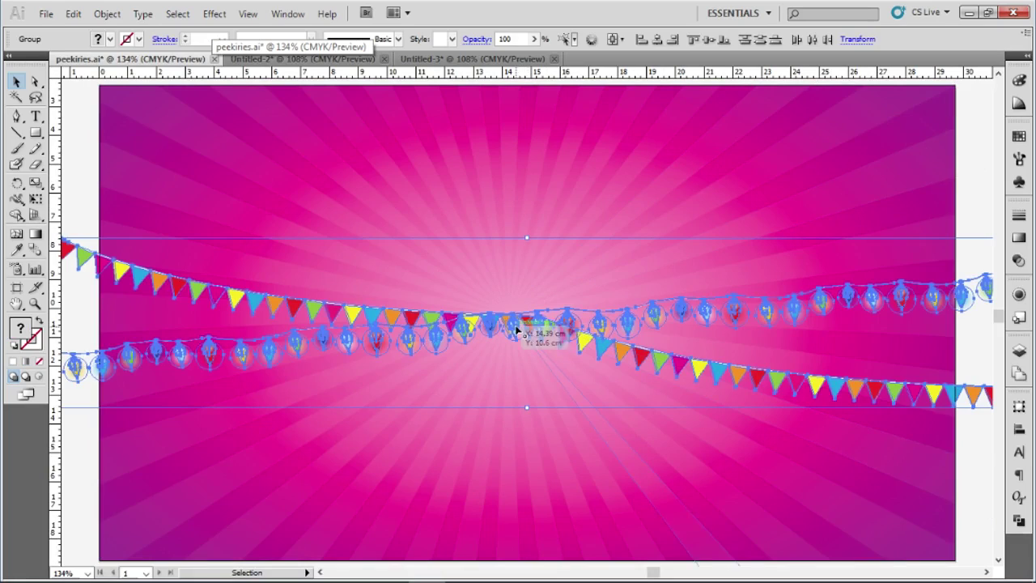
left_click_drag(516, 330, 548, 140)
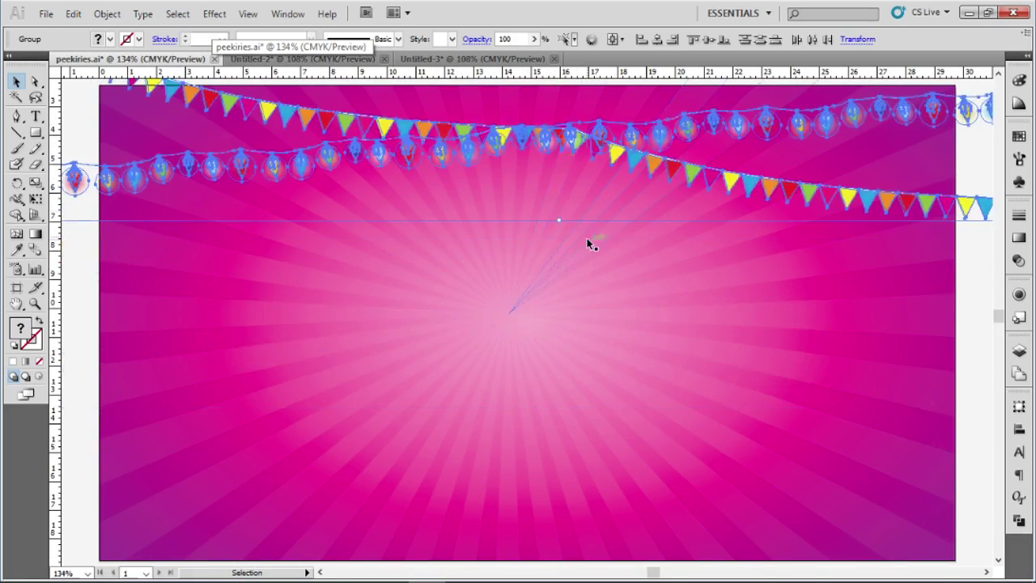
left_click_drag(589, 243, 548, 239)
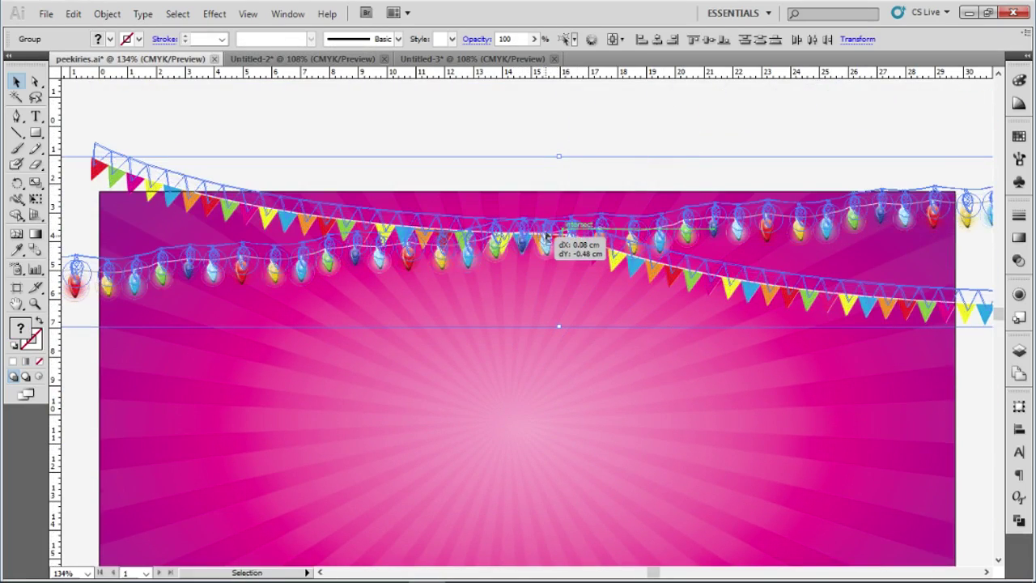
Nudge the lights string slightly left and drape the bunting higher across the banner top.
left_click(592, 125)
left_click(693, 235)
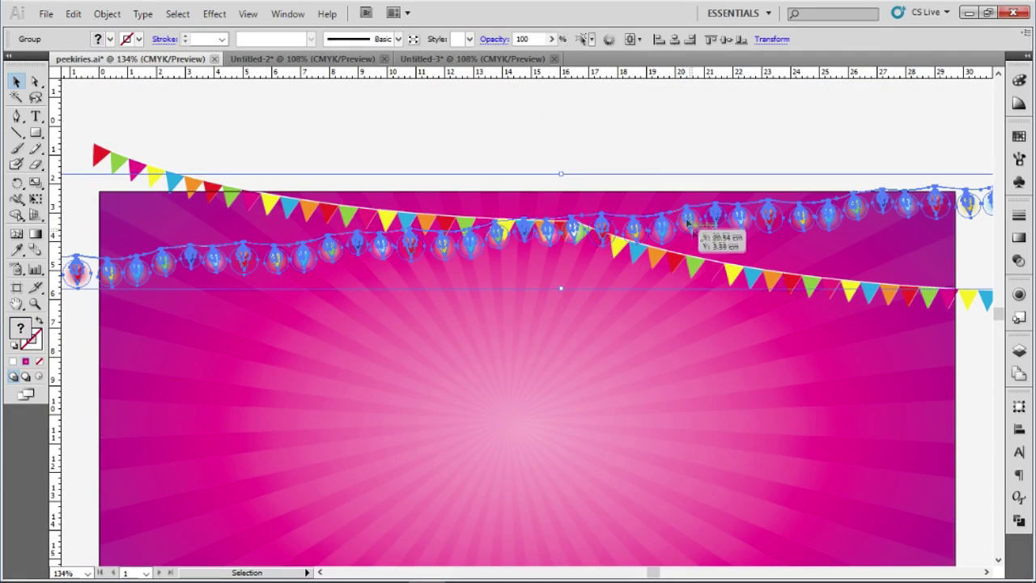
left_click_drag(694, 235, 675, 229)
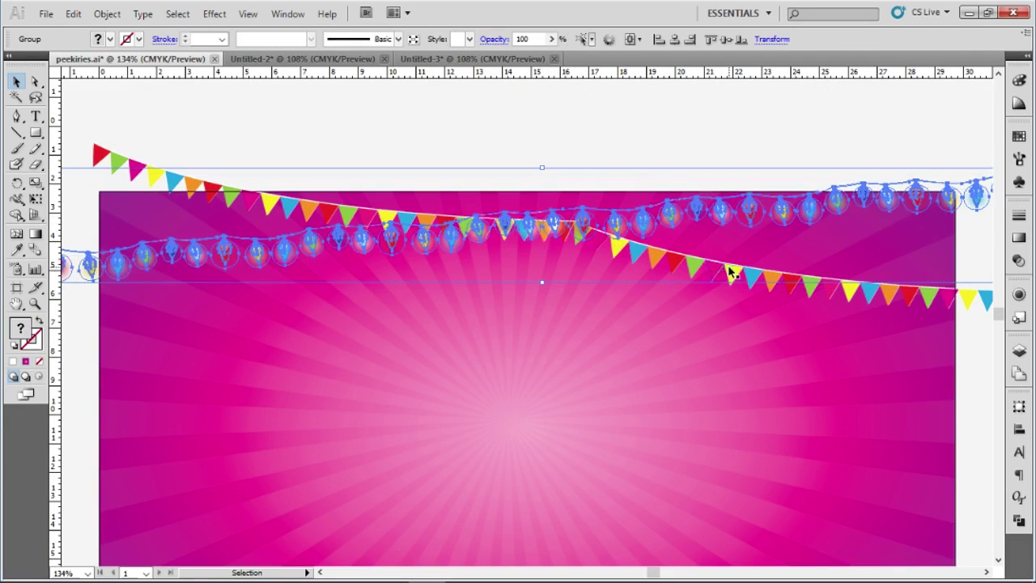
left_click(731, 273)
mouse_move(769, 280)
left_mouse_down()
mouse_move(784, 272)
mouse_move(790, 294)
left_mouse_up()
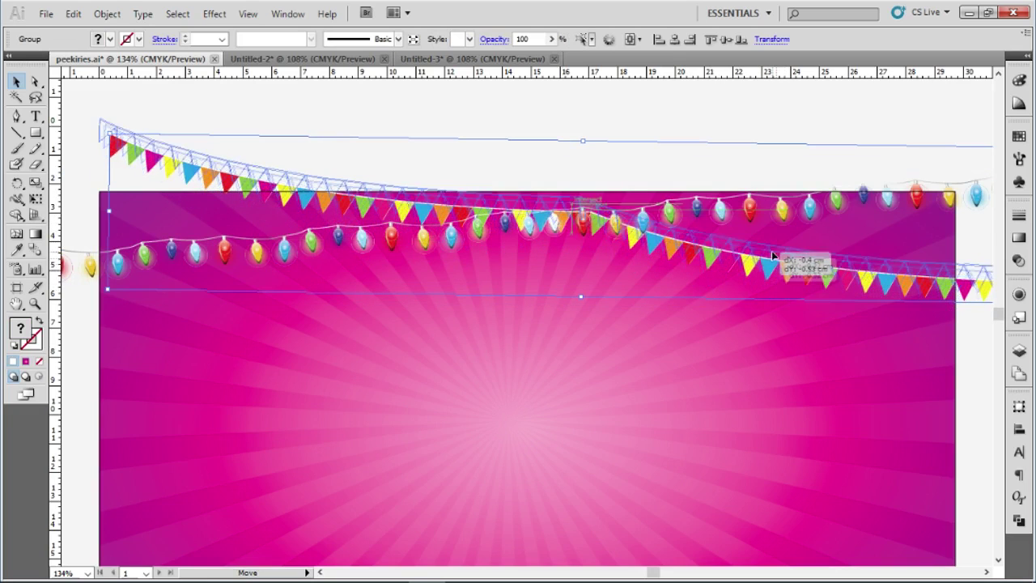
left_click_drag(789, 294, 732, 278)
left_click_drag(983, 301, 950, 274)
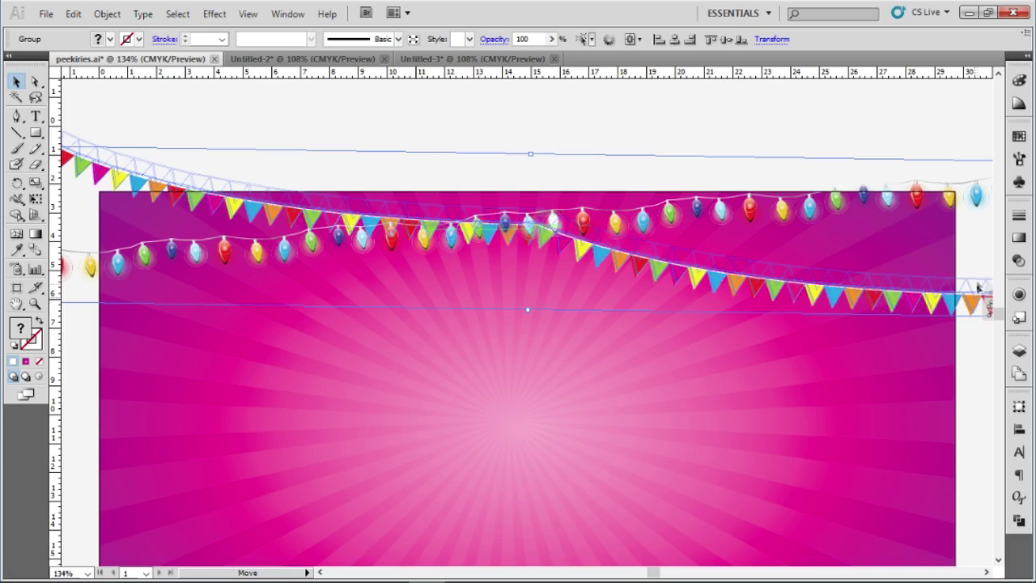
left_click(764, 111)
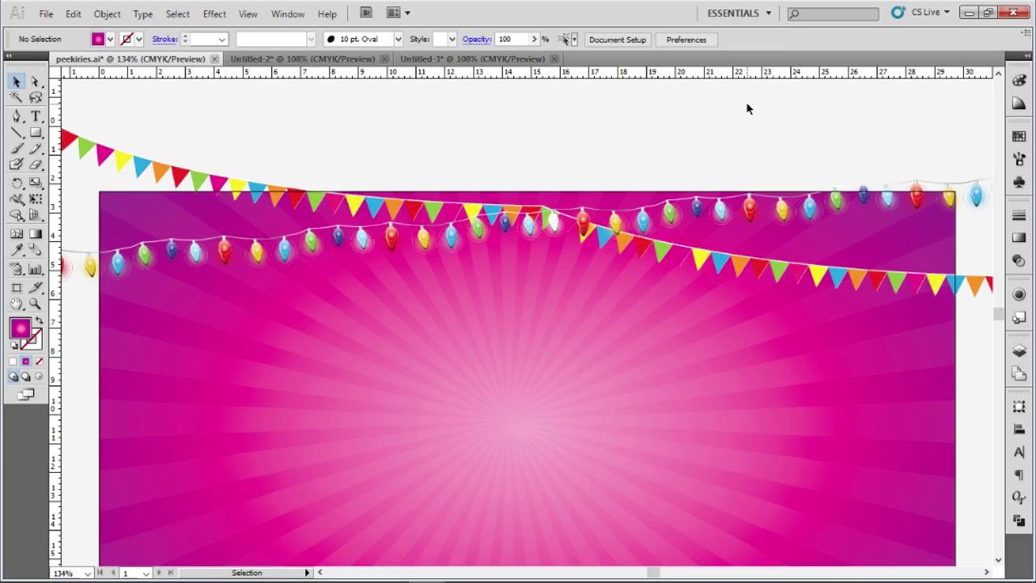
Cut the large boy-with-two-babies photo out of the Untitled-3 collage.
key("ctrl+o")
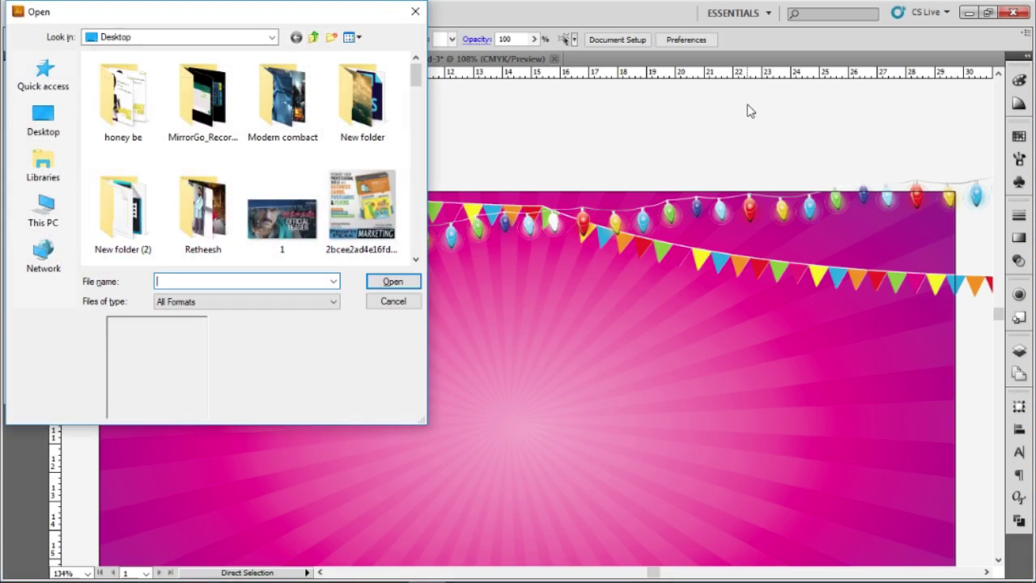
left_click(415, 300)
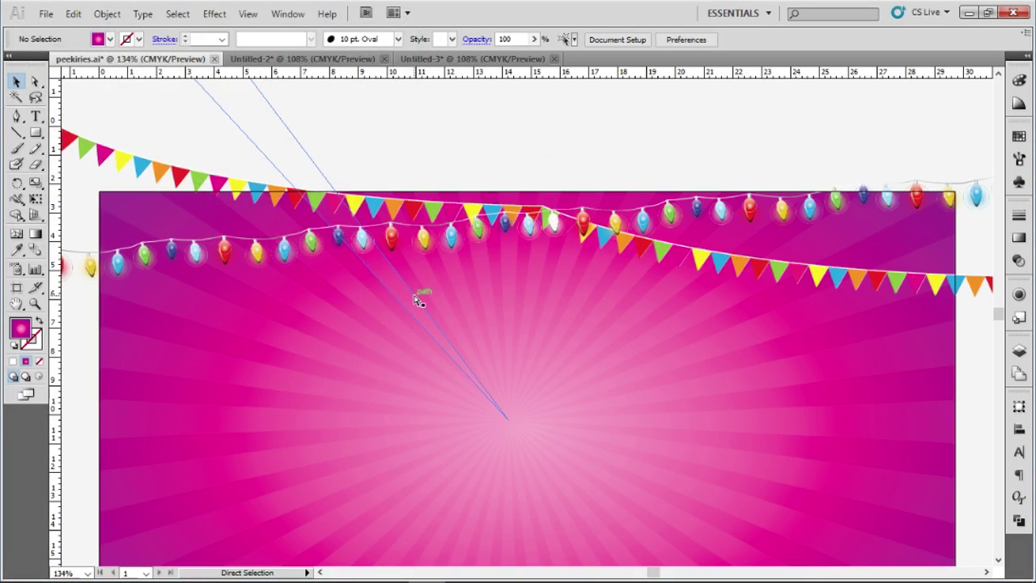
scroll(415, 300, "down", 3)
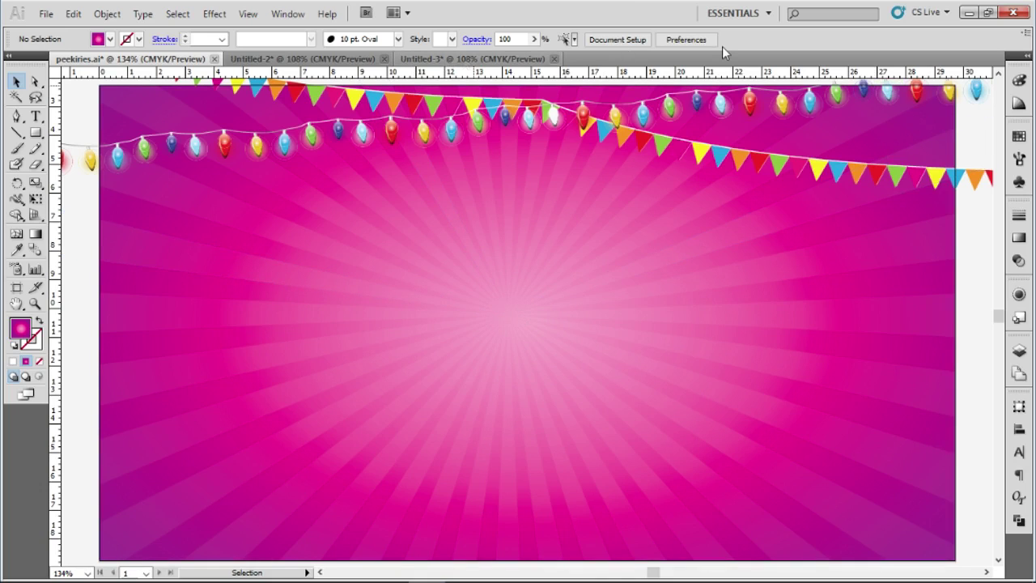
left_click(471, 58)
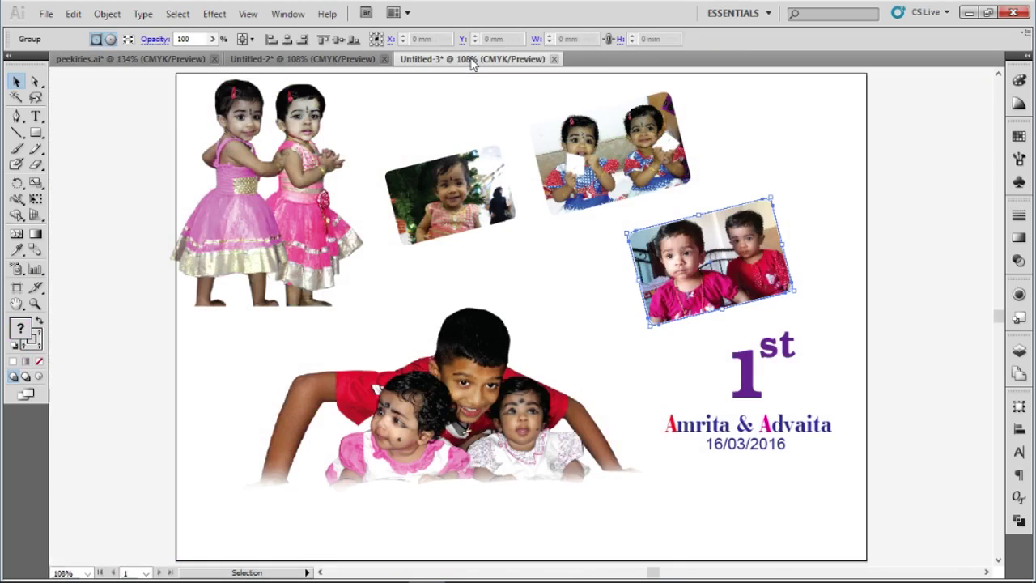
left_click(352, 59)
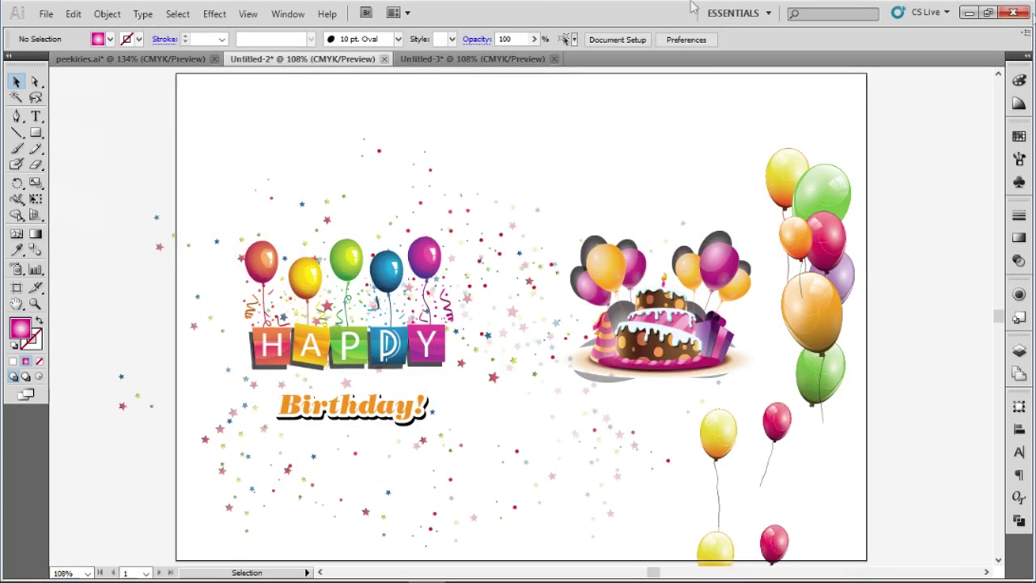
left_click(471, 59)
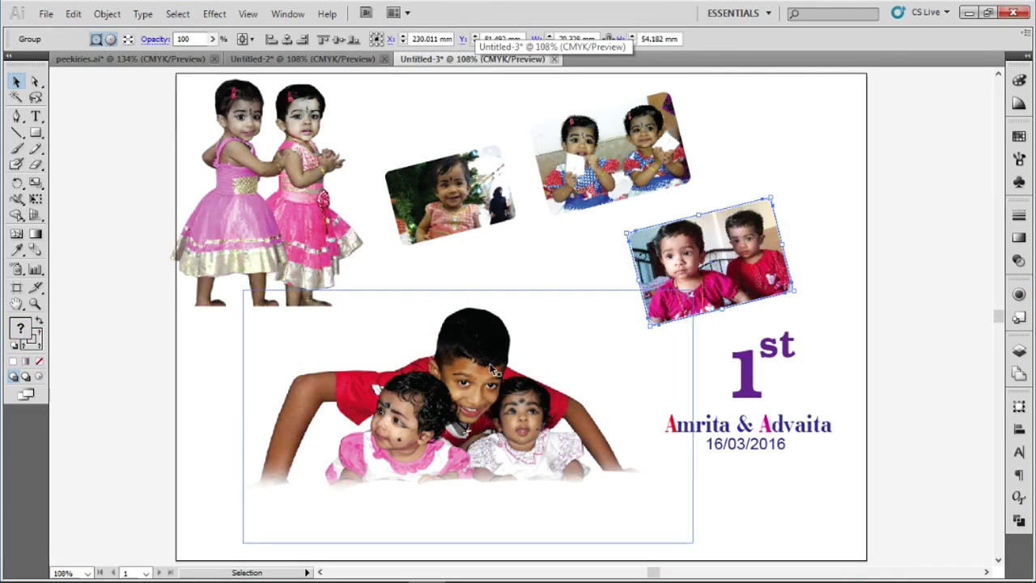
left_click(475, 324)
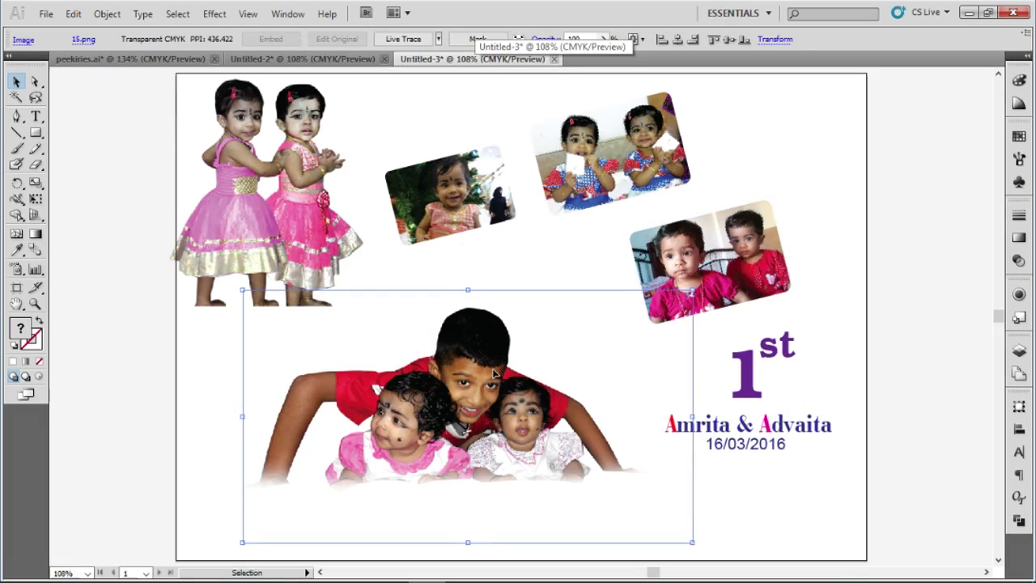
key("Delete")
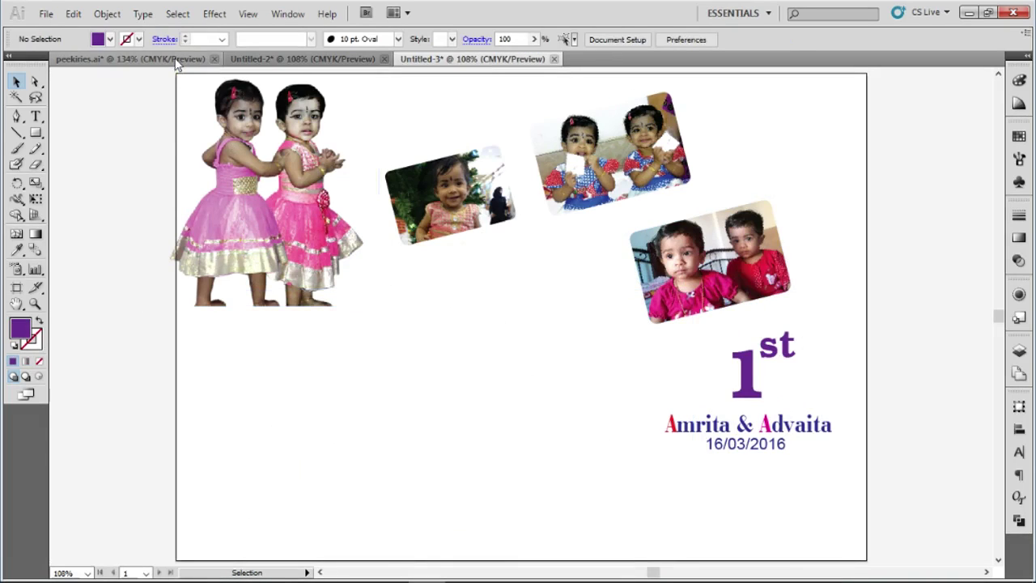
Paste the boy-with-babies photo into the centre of the peekiries.ai banner, then show Untitled-2.
left_click(174, 60)
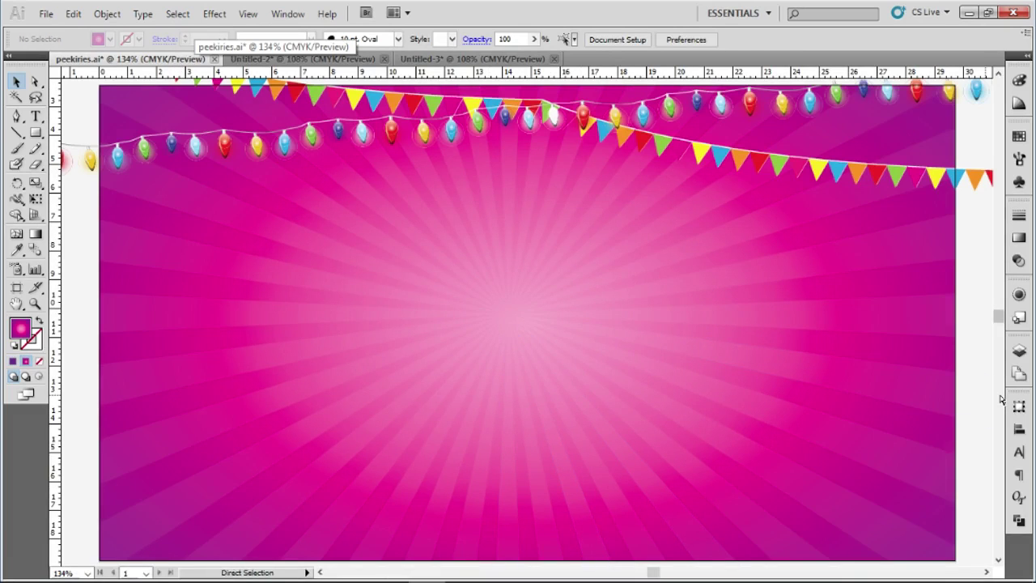
key("ctrl+v")
scroll(890, 389, "down", 2)
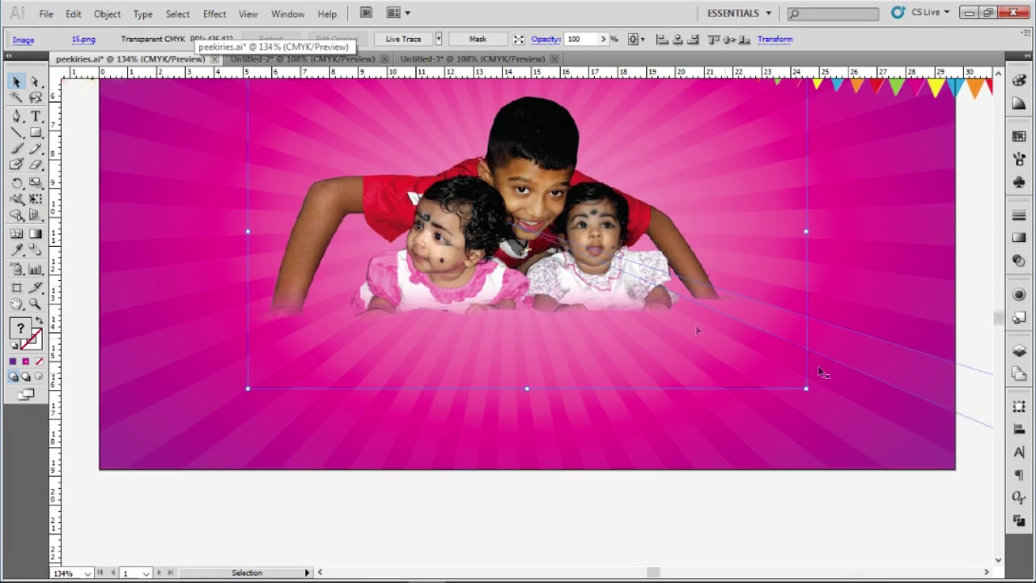
scroll(626, 392, "down", 2)
scroll(626, 392, "up", 2)
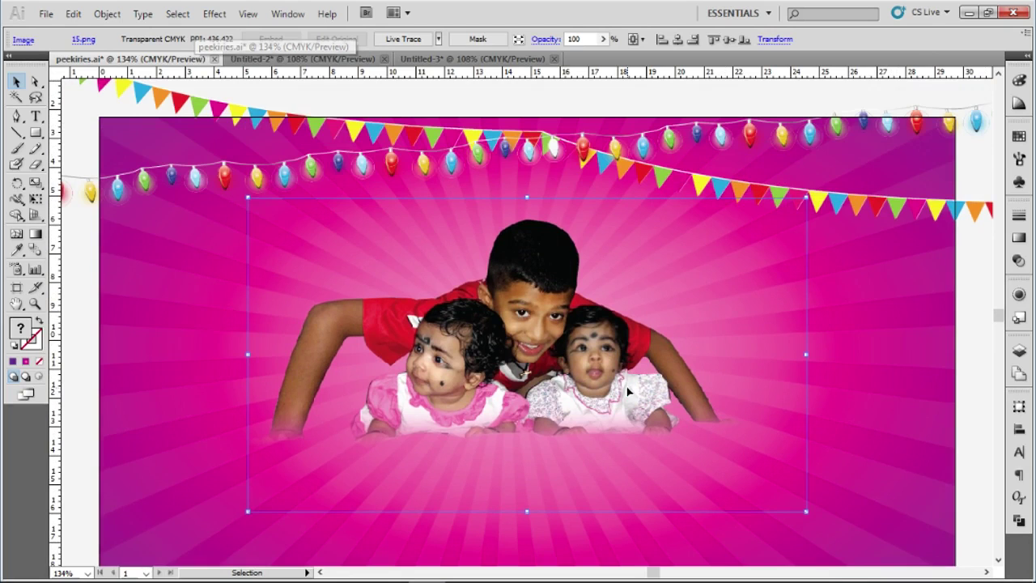
left_click(349, 59)
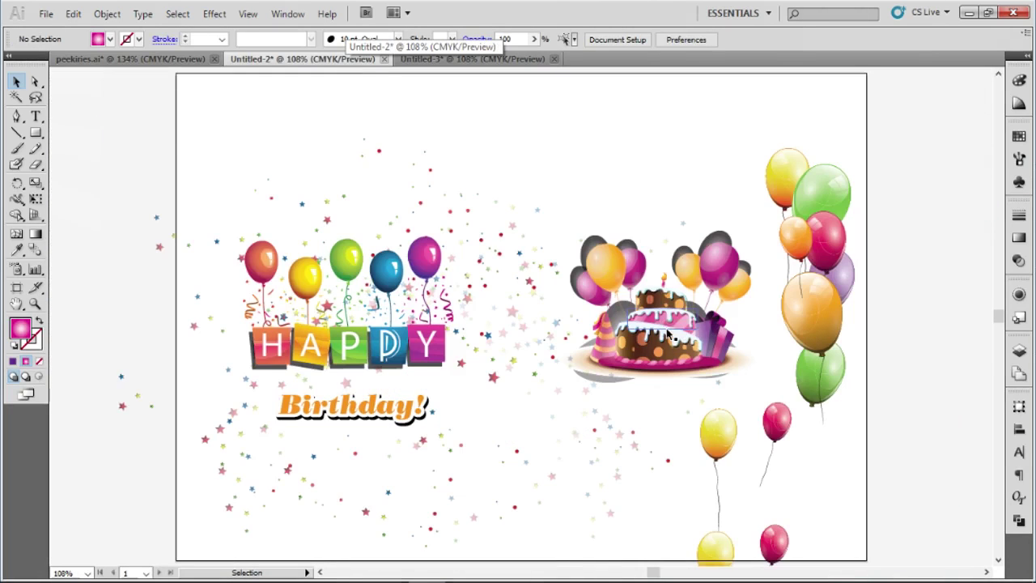
left_click_drag(668, 333, 657, 319)
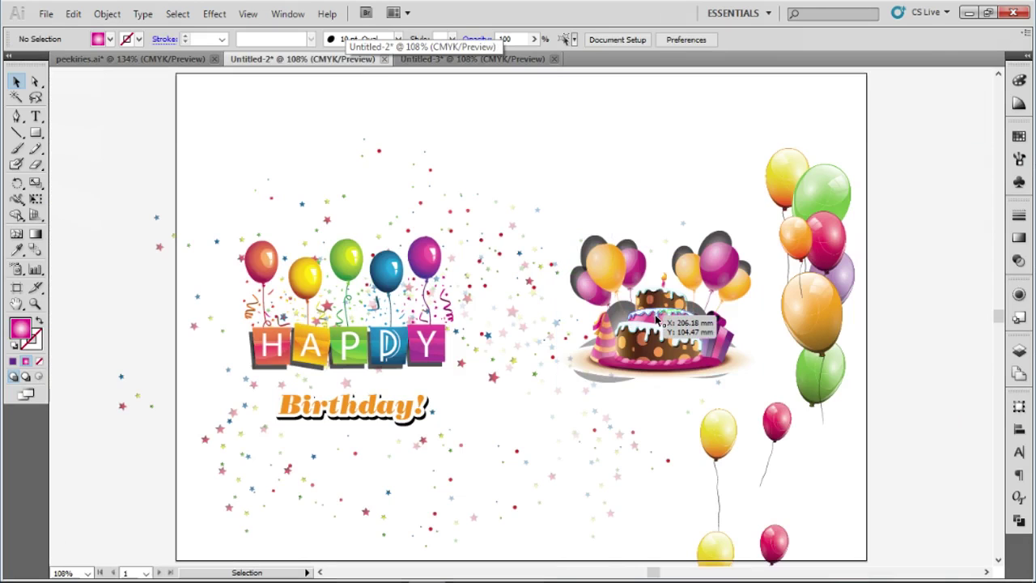
Cut the standing twins cut-out from Untitled-3 and paste it into the peekiries.ai banner.
left_click(446, 60)
left_click(305, 243)
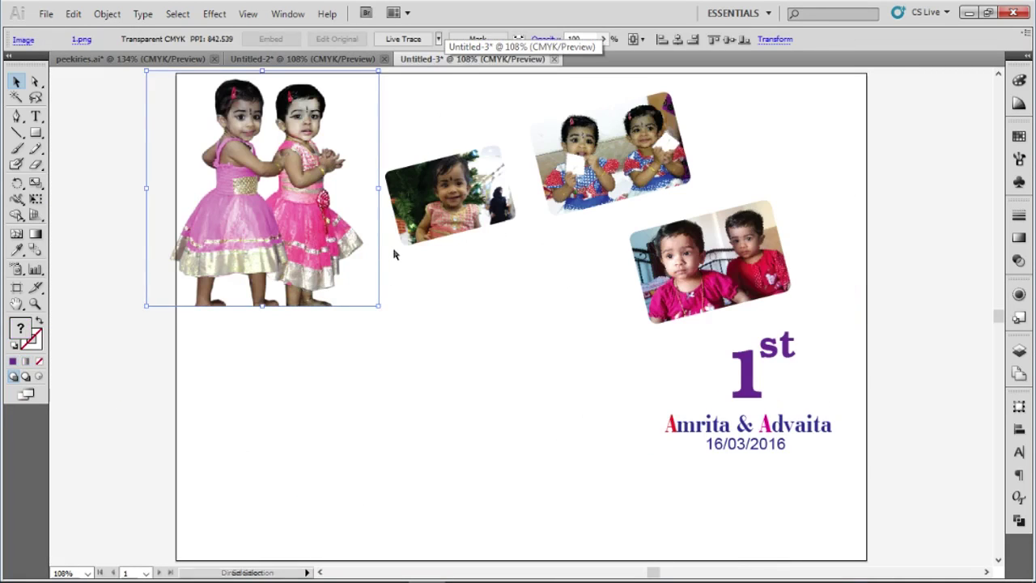
key("ctrl+x")
left_click(142, 59)
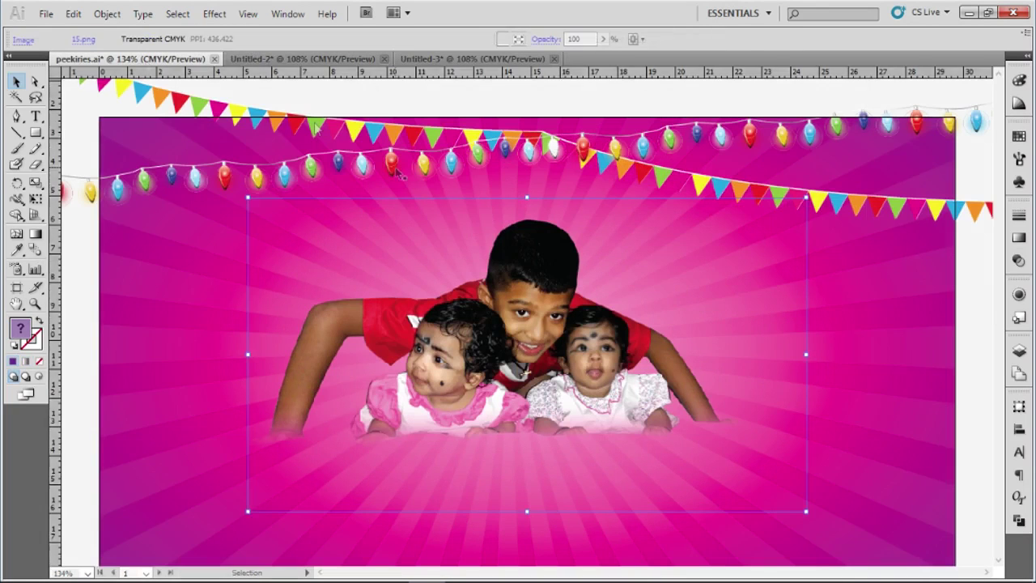
key("ctrl+v")
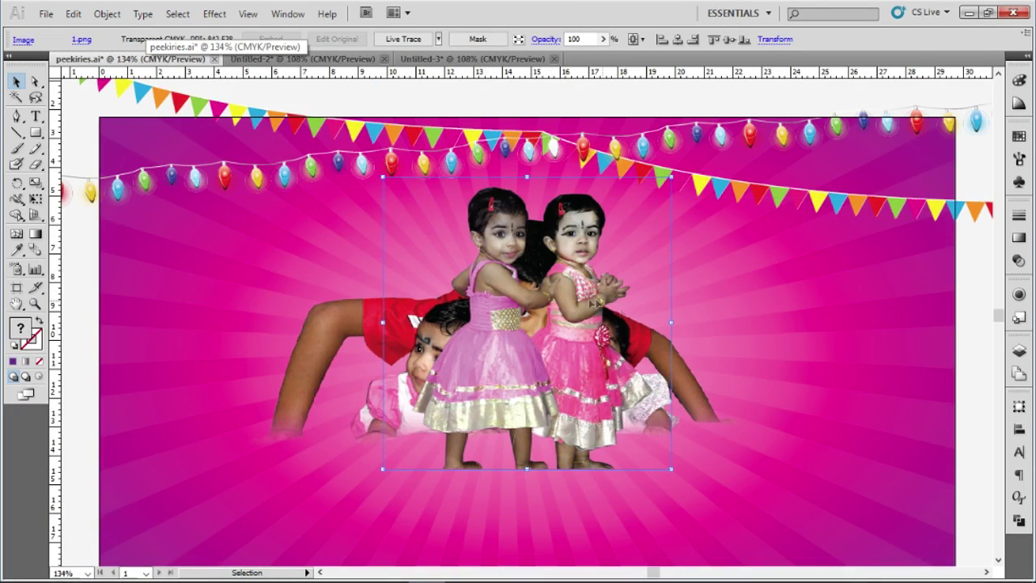
Position the twins at the banner's lower left and lower the boy-with-babies photo slightly.
left_click_drag(586, 303, 303, 348)
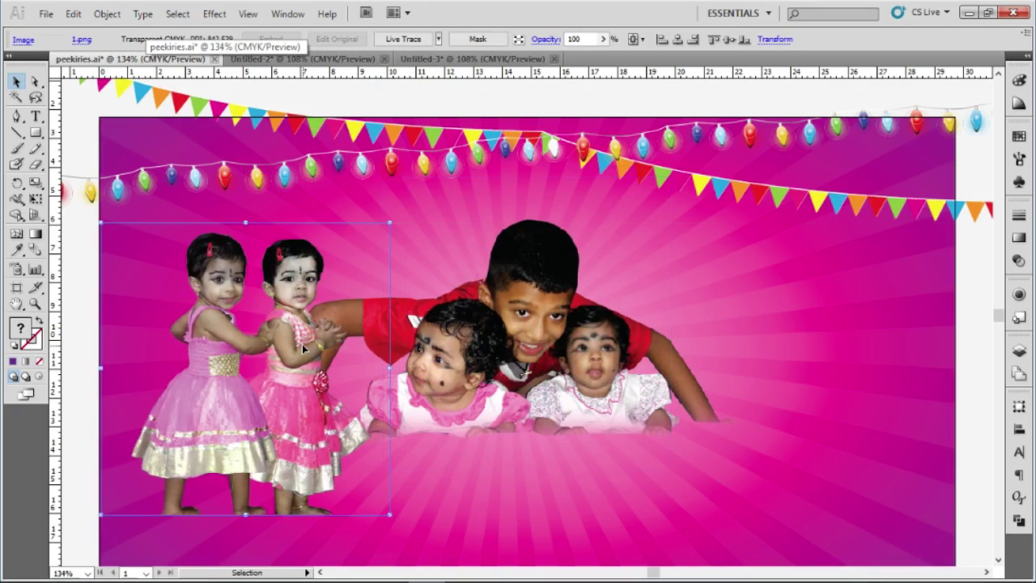
scroll(331, 315, "down", 2)
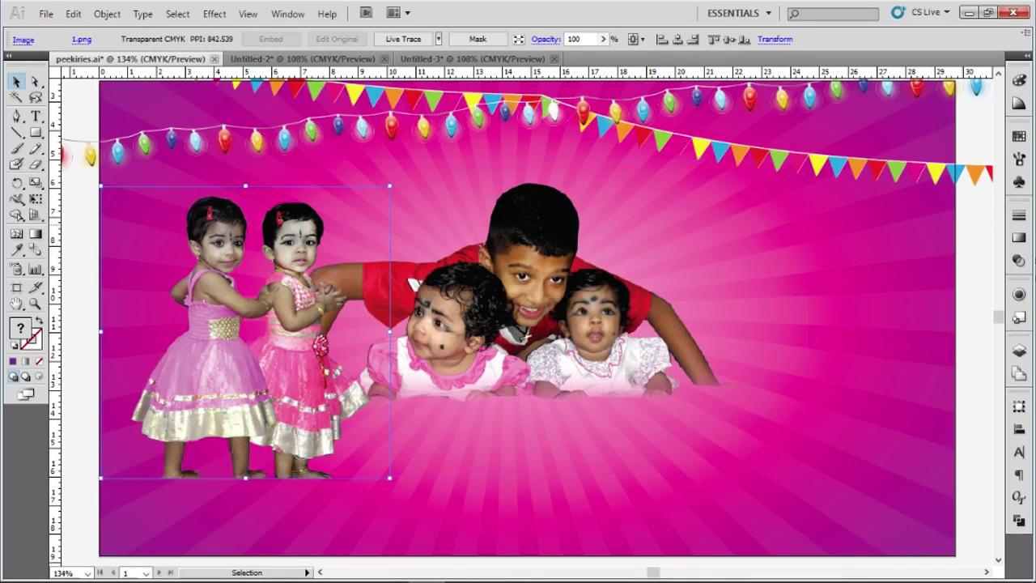
left_click_drag(294, 363, 277, 387)
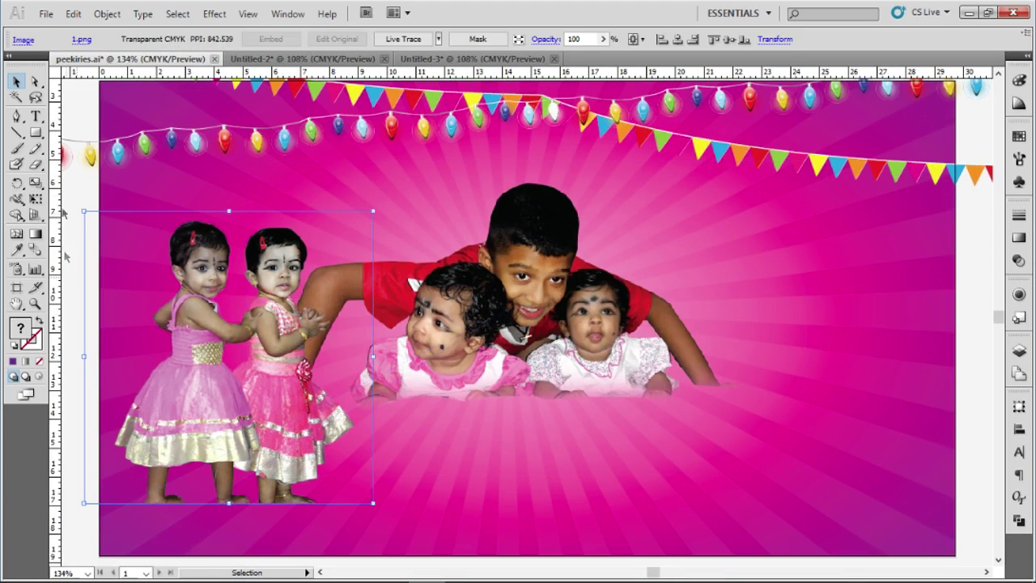
left_click(82, 182)
left_click(273, 421)
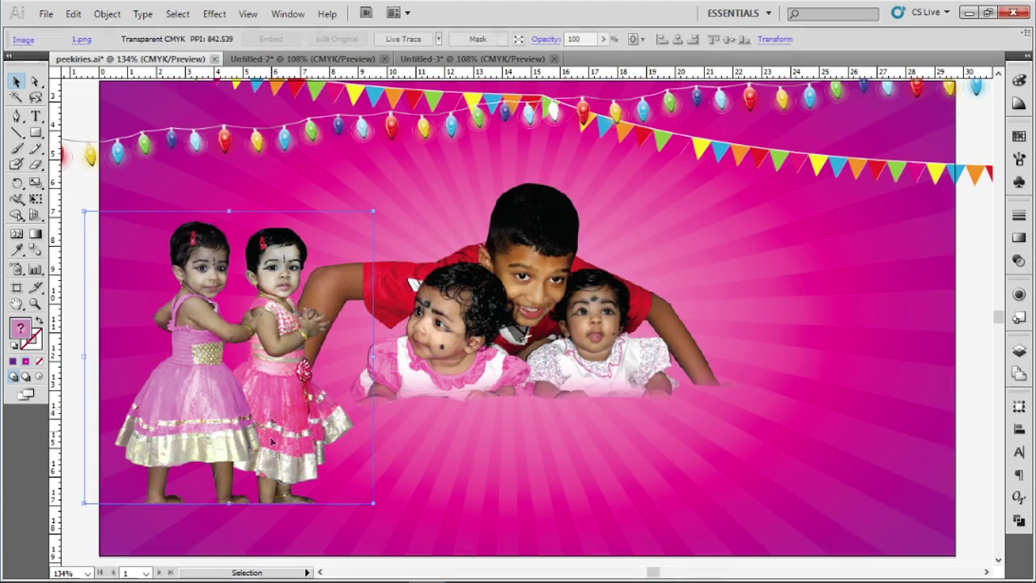
left_click_drag(275, 433, 279, 401)
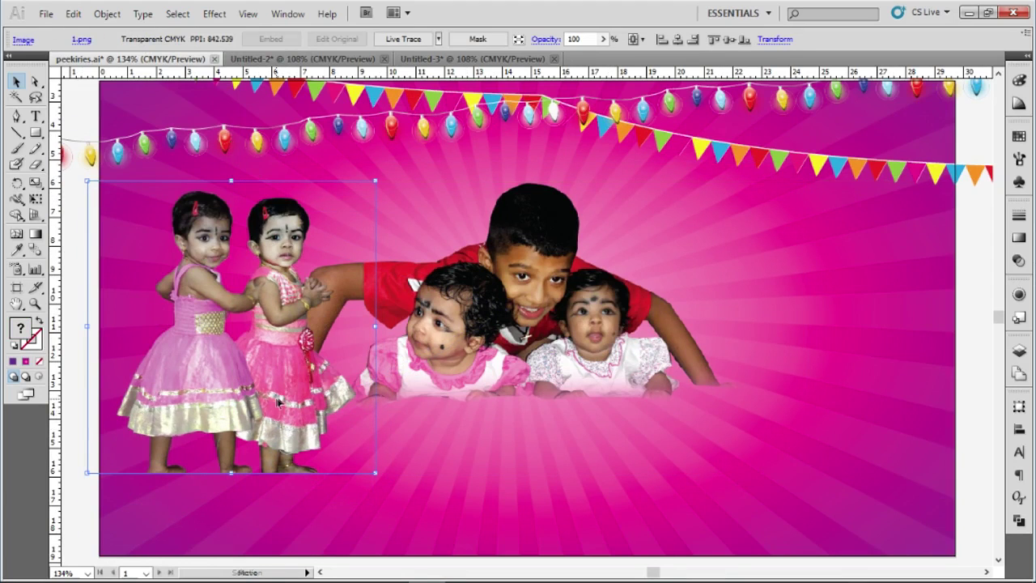
left_click_drag(586, 313, 588, 379)
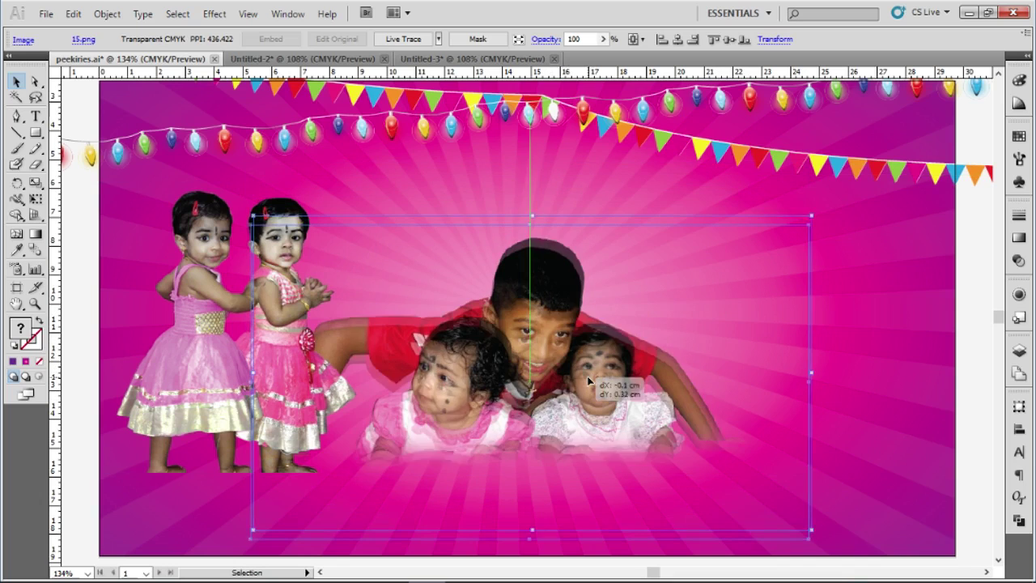
left_click(472, 58)
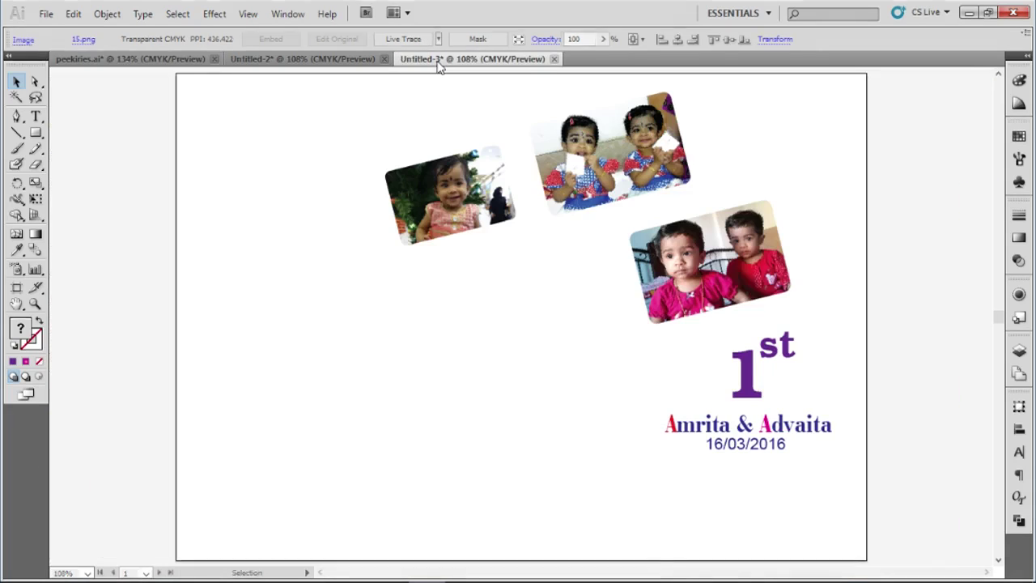
Move the three rounded photo frames from Untitled-3 into the peekiries.ai banner.
left_click(712, 283)
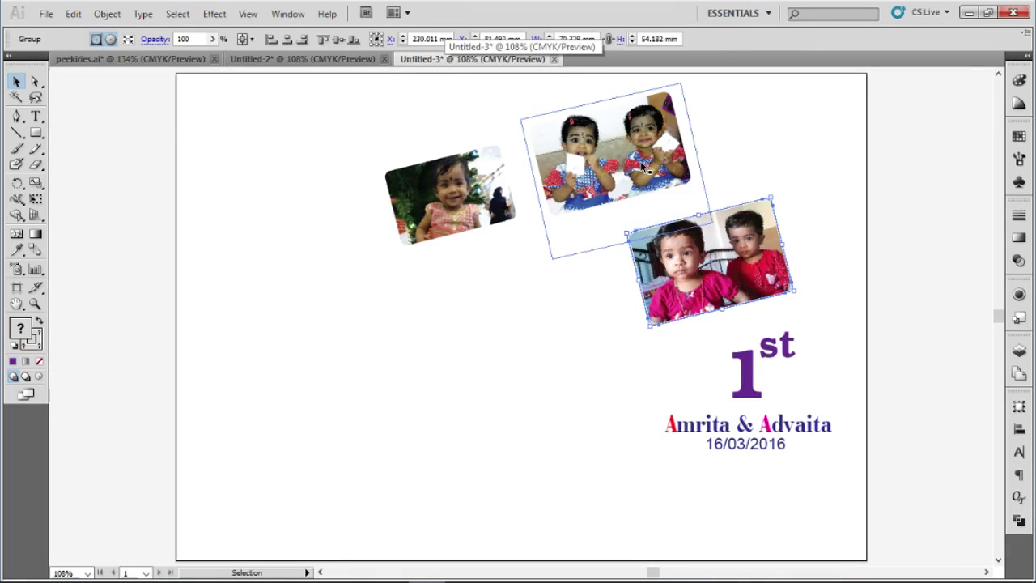
left_click(437, 208, "shift")
left_click(437, 208, "shift")
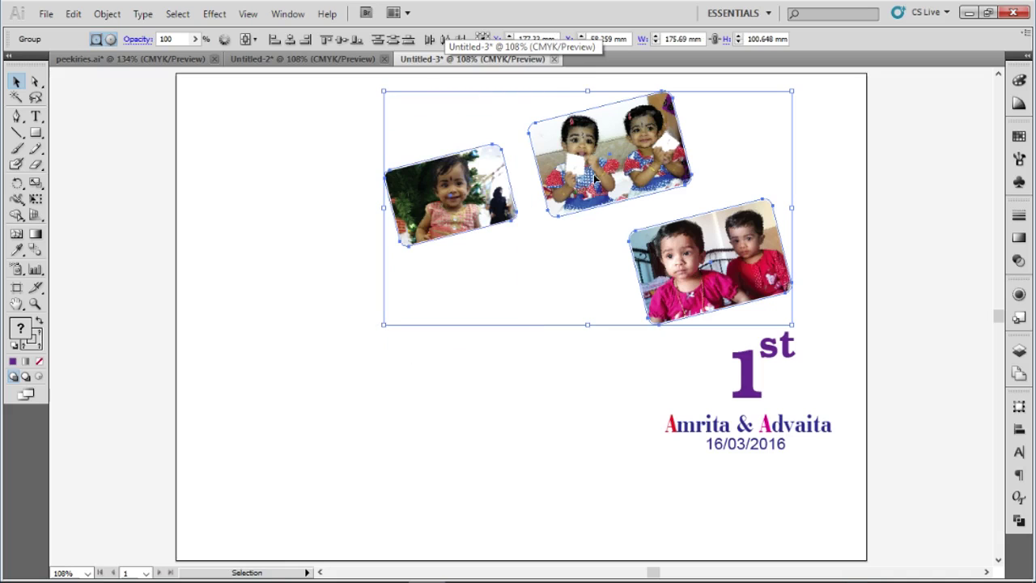
key("ctrl+x")
left_click(130, 59)
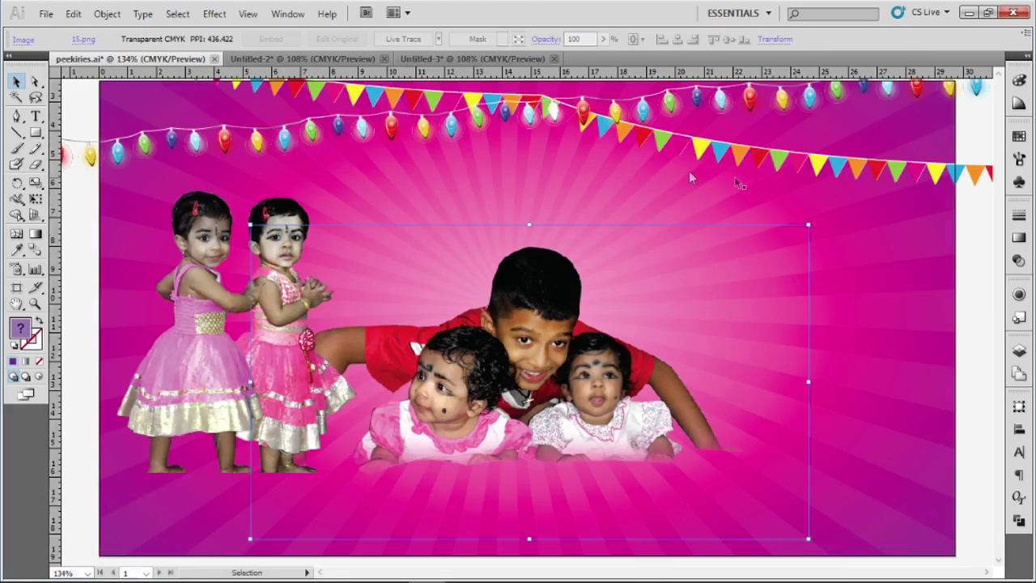
key("ctrl+v")
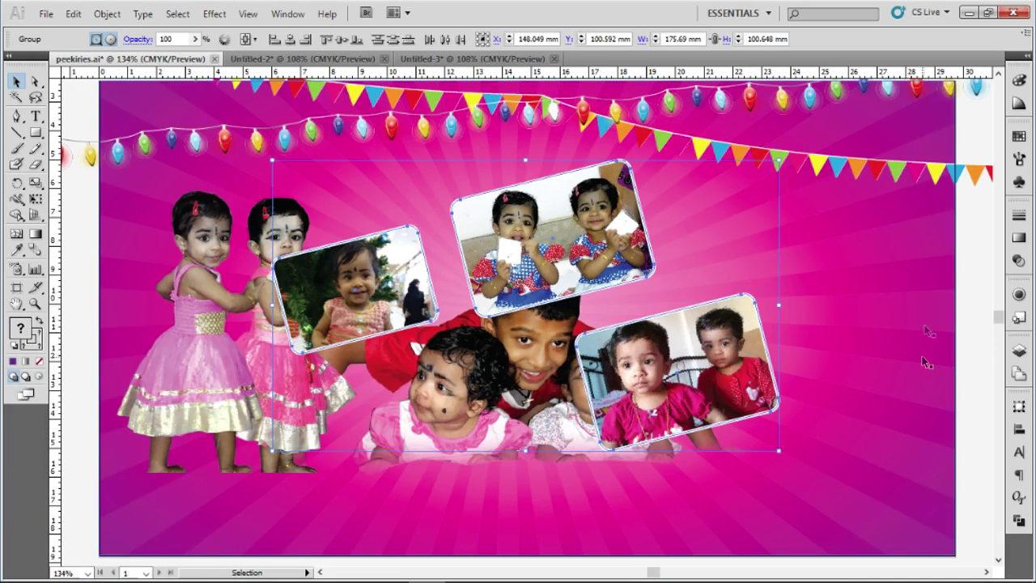
Drag the twins, single-girl and two-children photos into an overlapping cluster at upper right.
left_click(925, 362)
left_click(607, 259)
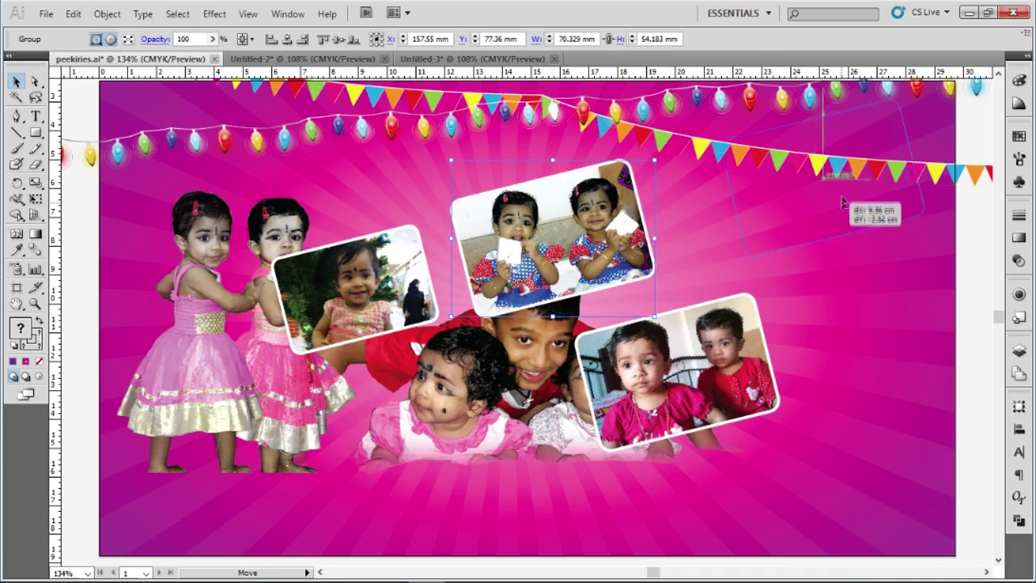
left_click_drag(817, 225, 845, 202)
left_click(409, 258)
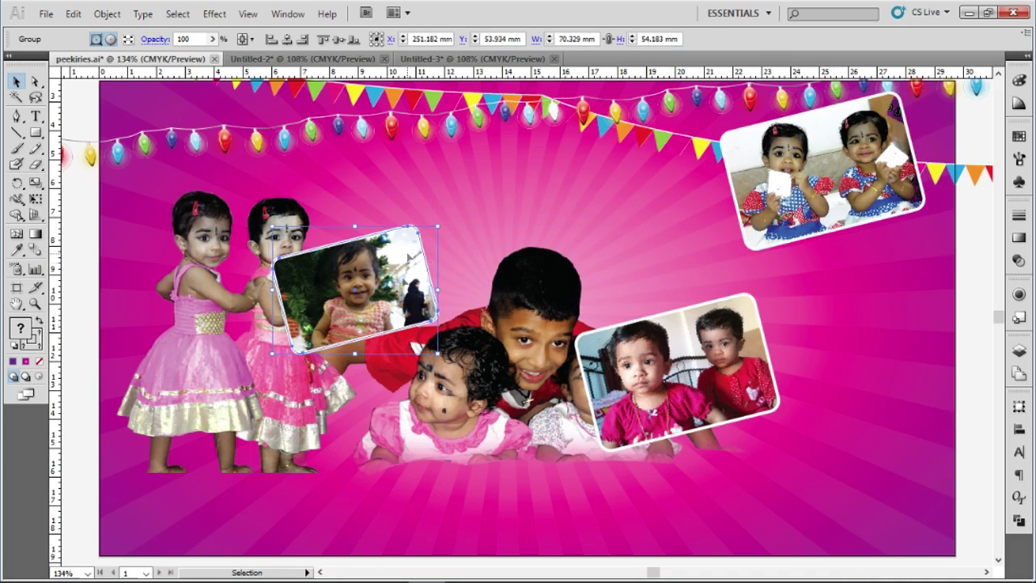
left_click_drag(365, 307, 682, 175)
left_click(684, 358)
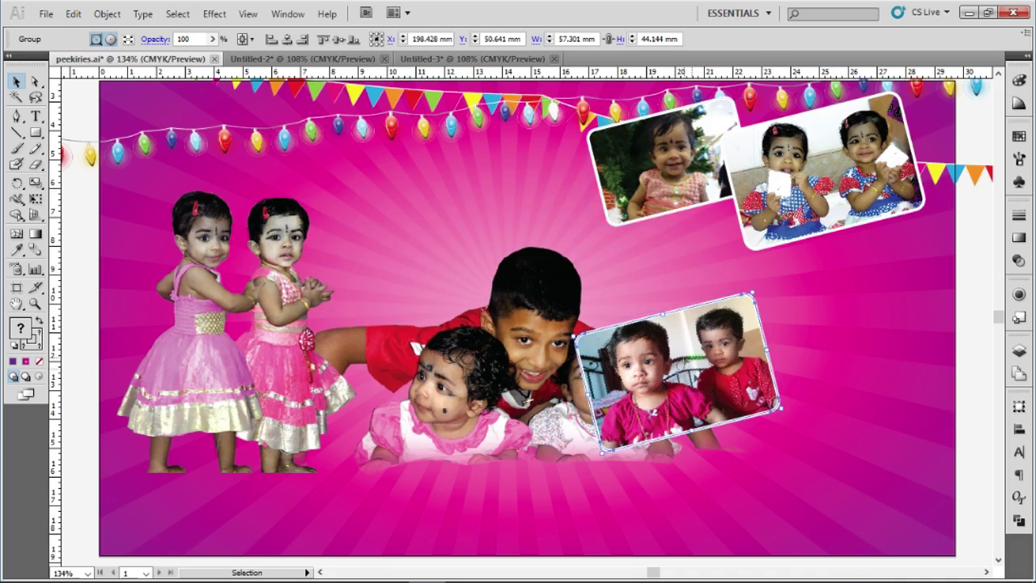
left_click_drag(681, 184, 888, 267)
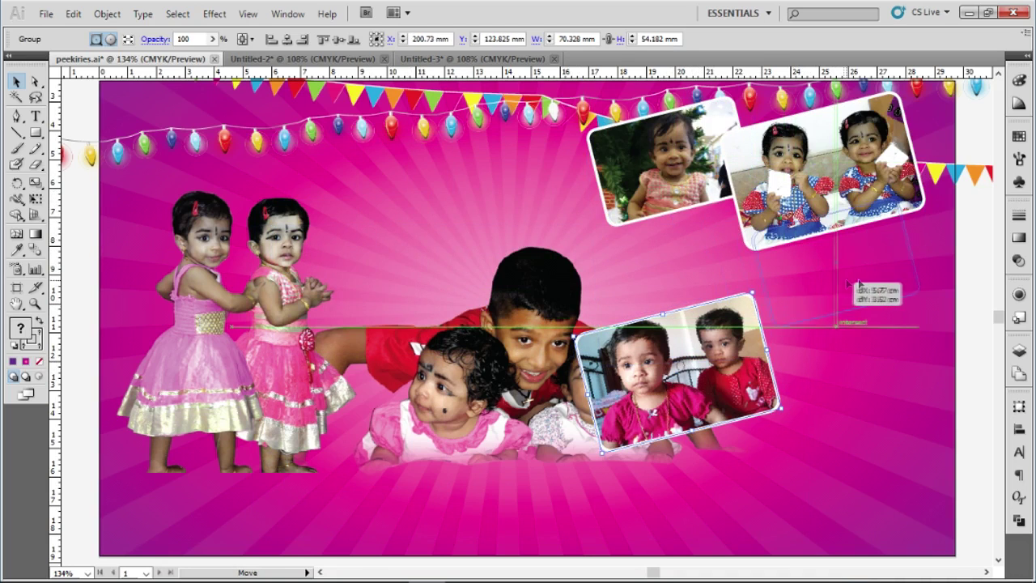
left_click_drag(888, 267, 906, 252)
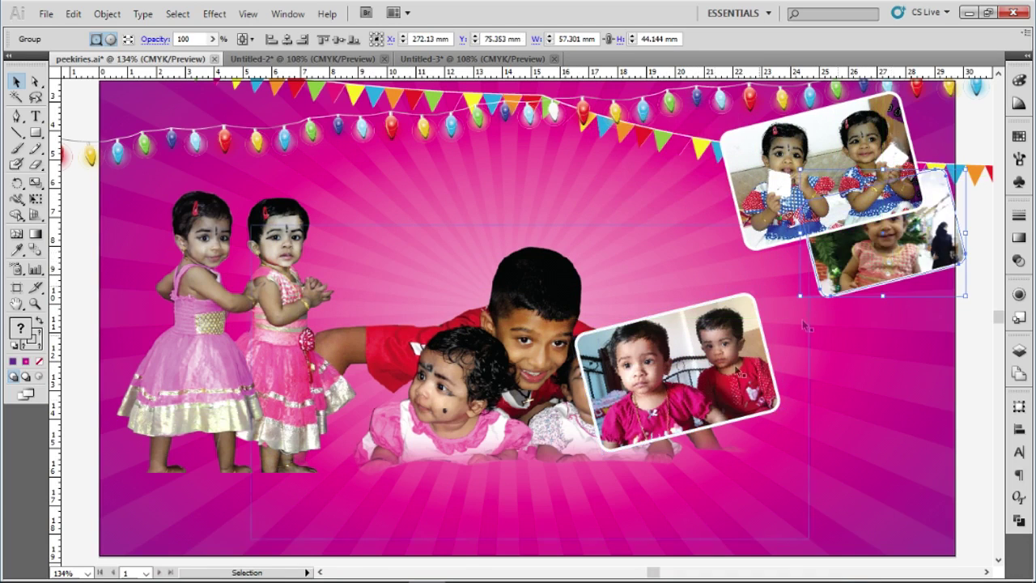
left_click_drag(734, 386, 734, 169)
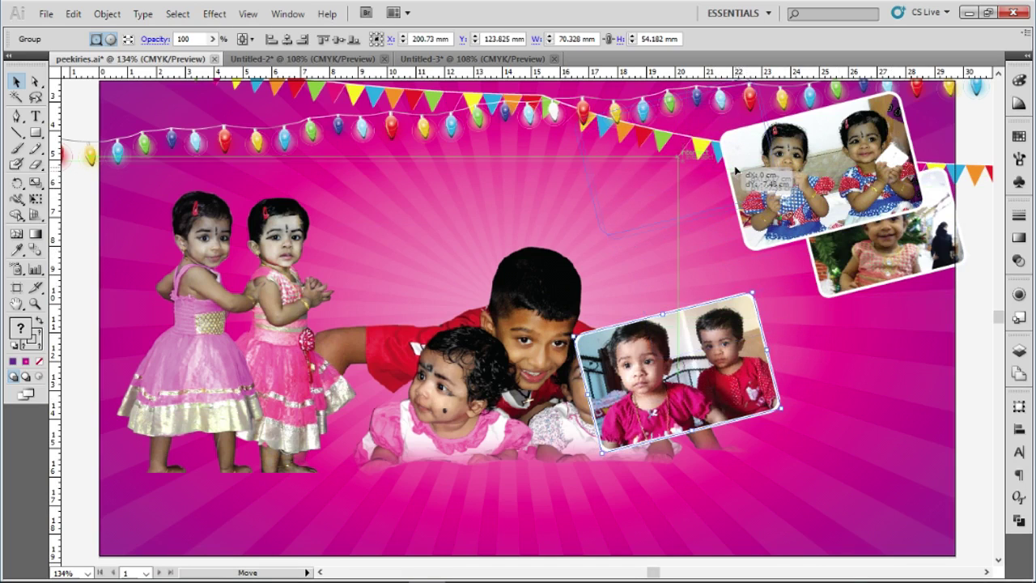
left_click_drag(827, 187, 816, 197)
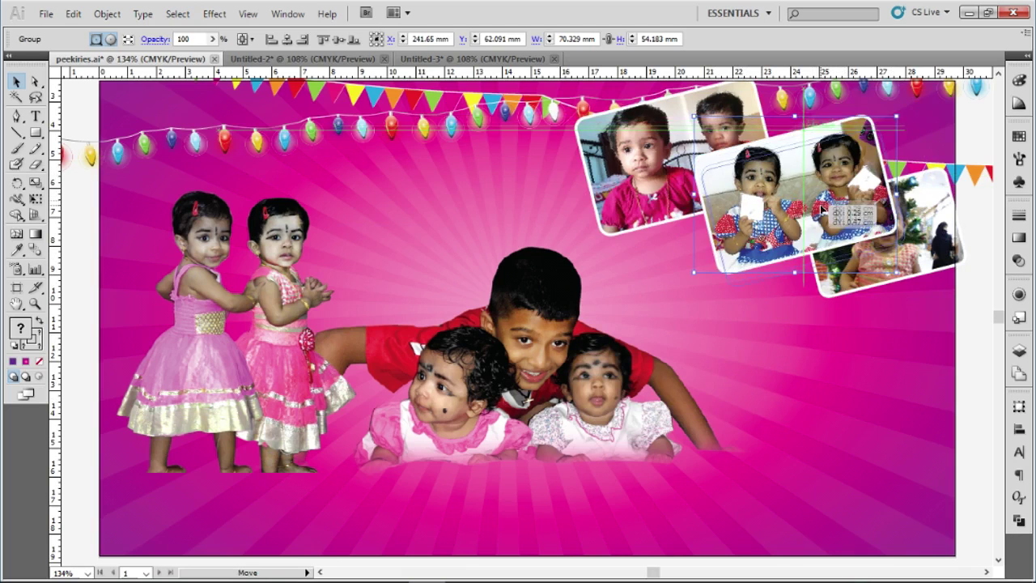
left_click_drag(816, 197, 793, 233)
Set the single-girl photo below the twins photo and bring it to the front.
left_click(945, 261)
mouse_move(945, 259)
left_mouse_down()
mouse_move(899, 291)
mouse_move(898, 310)
left_mouse_up()
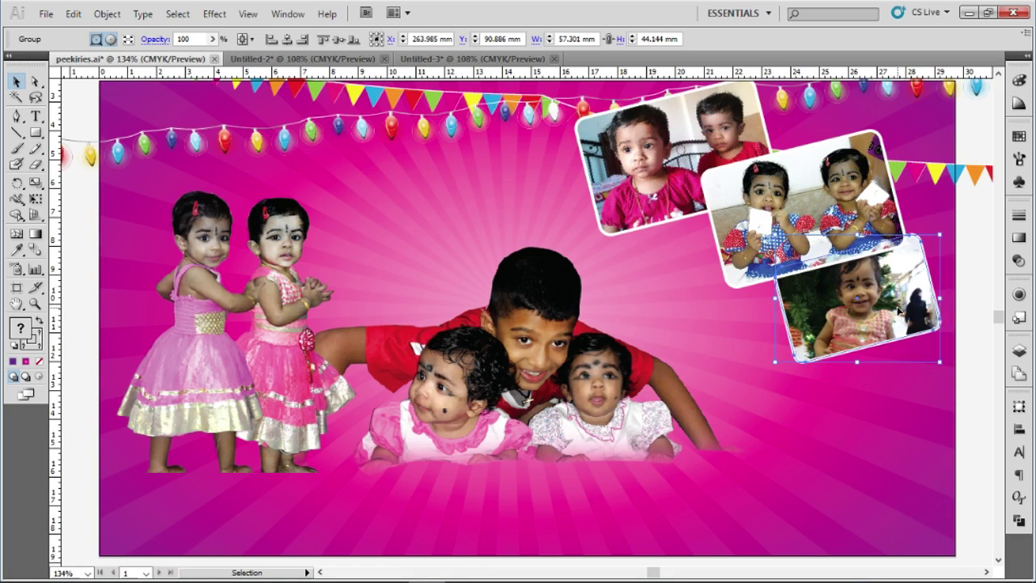
mouse_move(842, 182)
left_mouse_down()
mouse_move(892, 185)
mouse_move(927, 163)
left_mouse_up()
left_click_drag(885, 297, 776, 270)
right_click(807, 261)
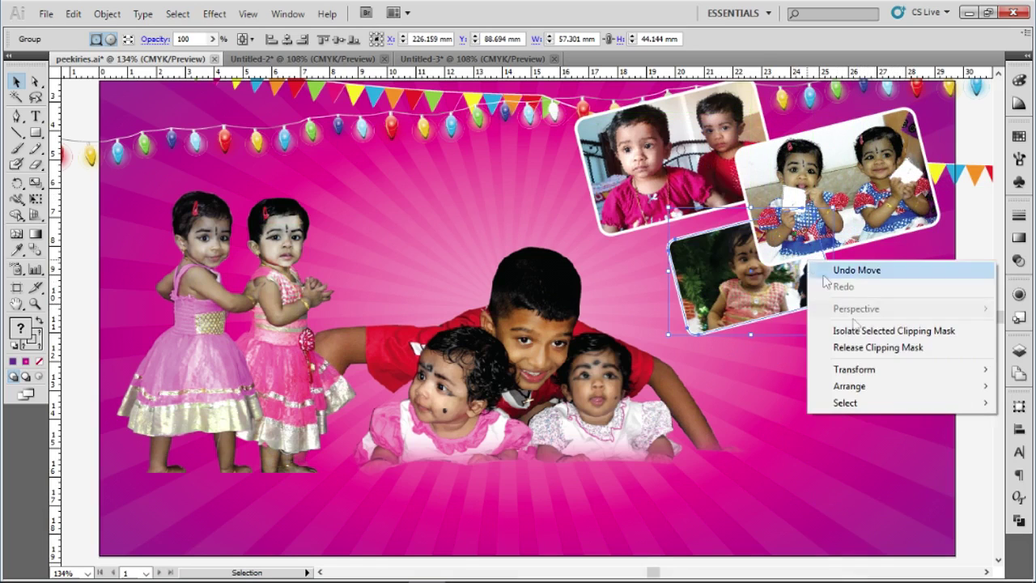
mouse_move(849, 386)
left_click(726, 385)
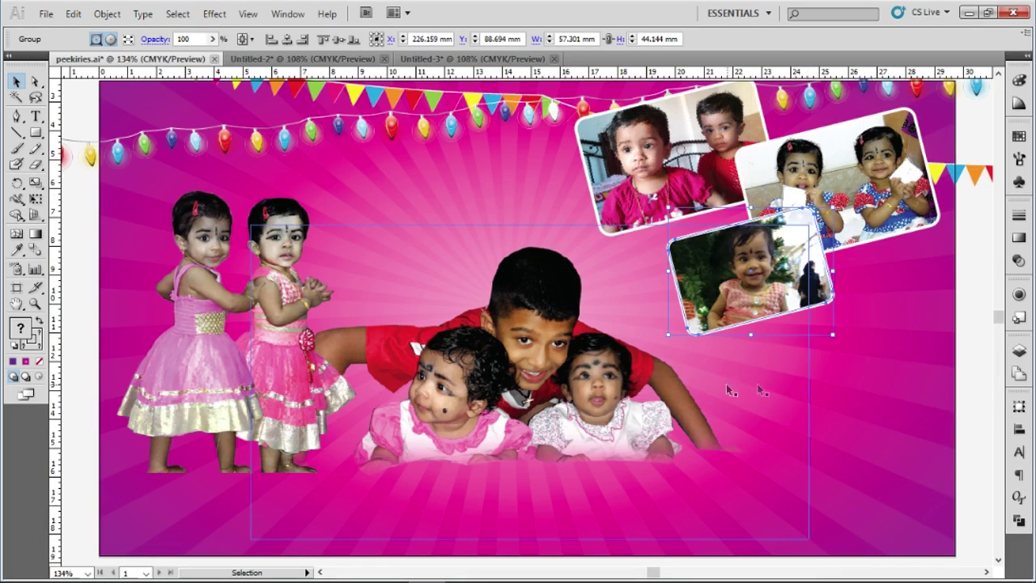
left_click_drag(764, 285, 782, 293)
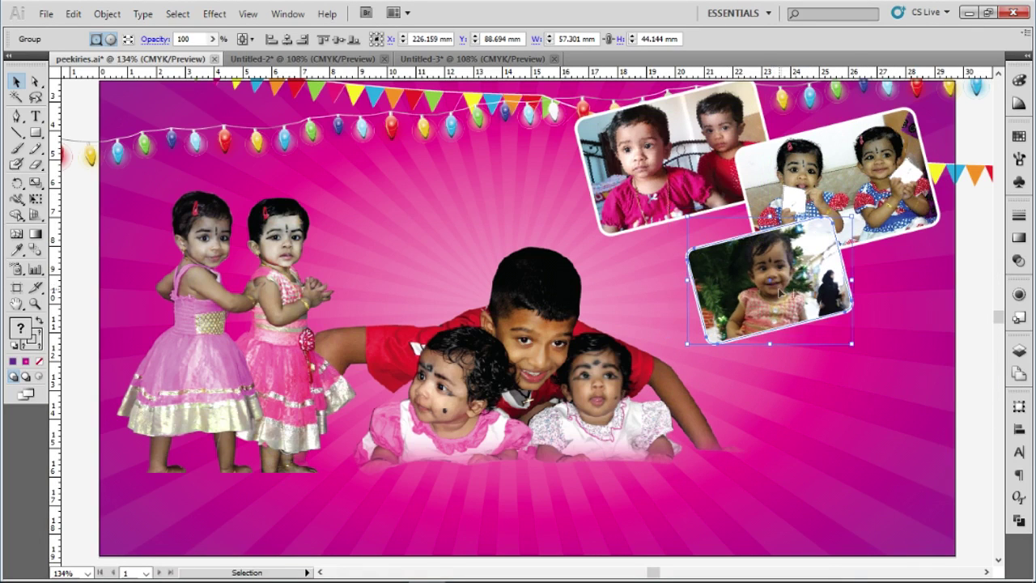
left_click(979, 348)
scroll(979, 348, "up", 2)
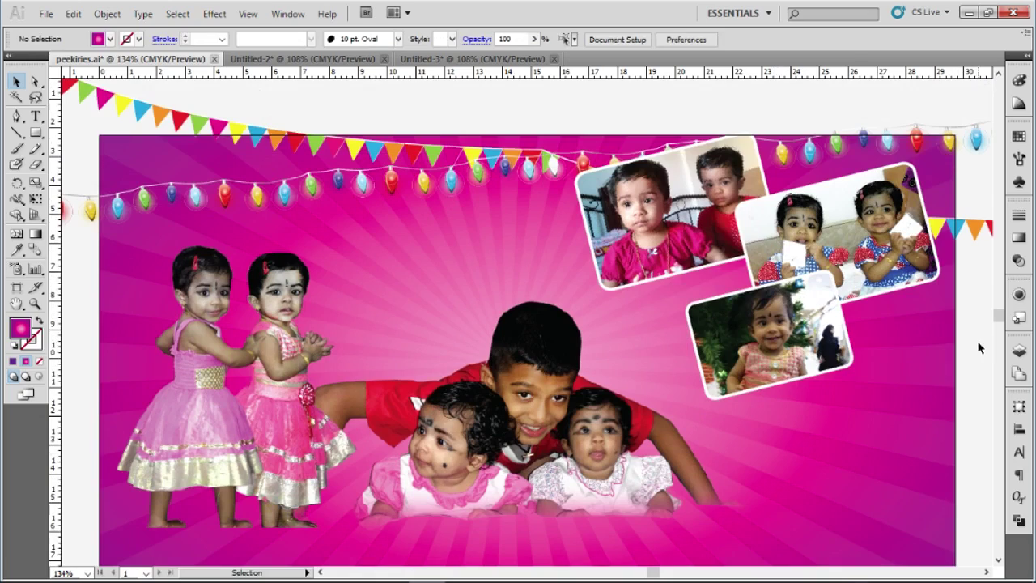
Nudge the photo collage slightly left and down, then deselect it.
left_click(630, 207)
left_click_drag(722, 175, 718, 183)
key("ctrl+shift+a")
key("b")
scroll(947, 229, "down", 2)
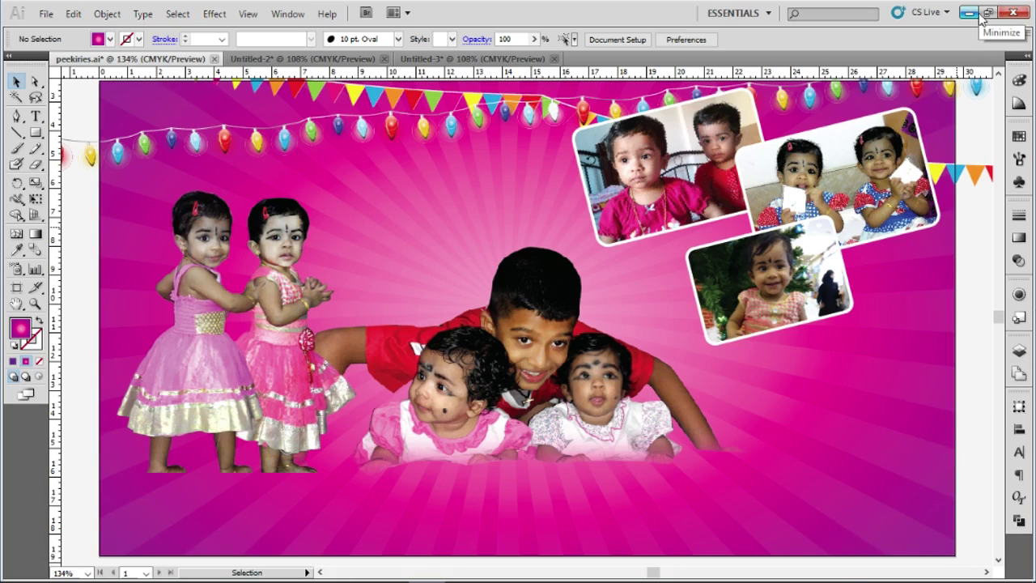
Bring the HAPPY Birthday balloon artwork into the banner and place it up and left.
left_click(308, 59)
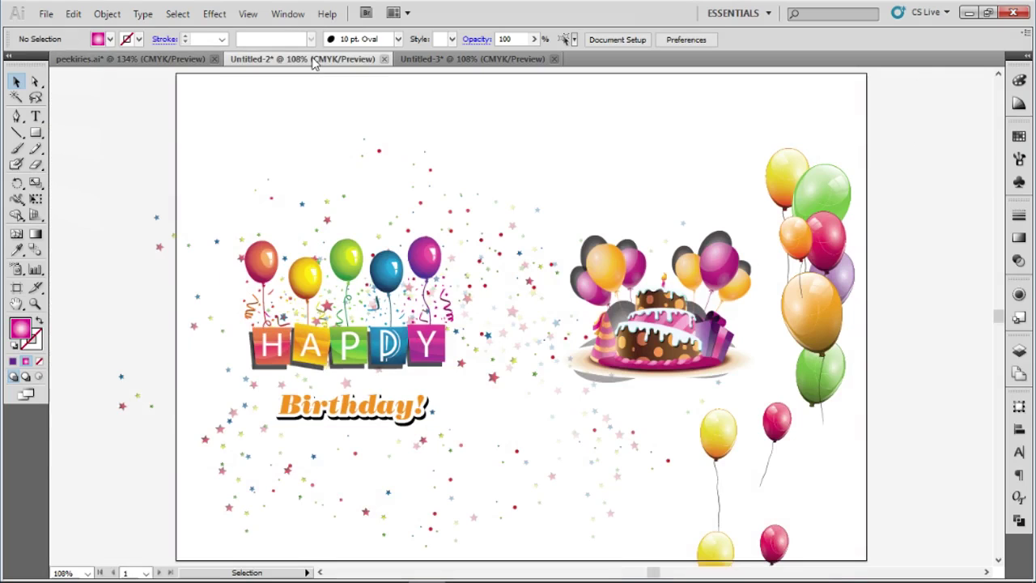
left_click(391, 350)
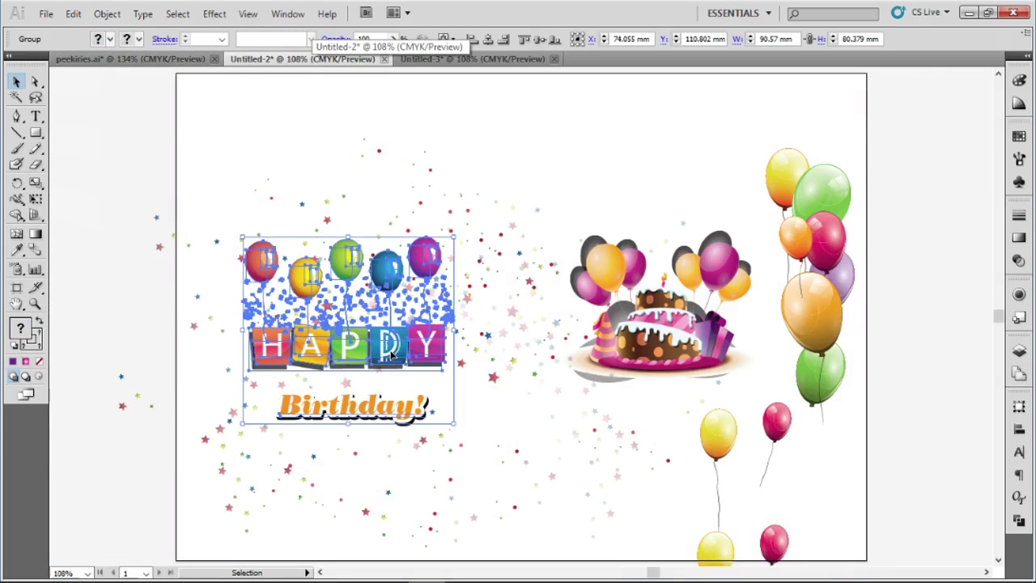
left_click(392, 350, "ctrl")
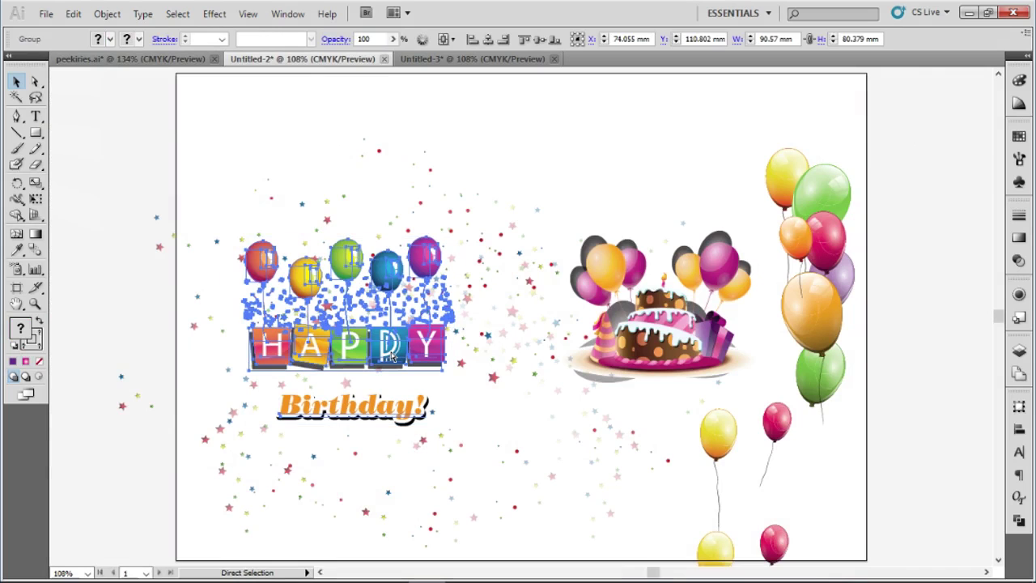
key("ctrl+x")
left_click(127, 58)
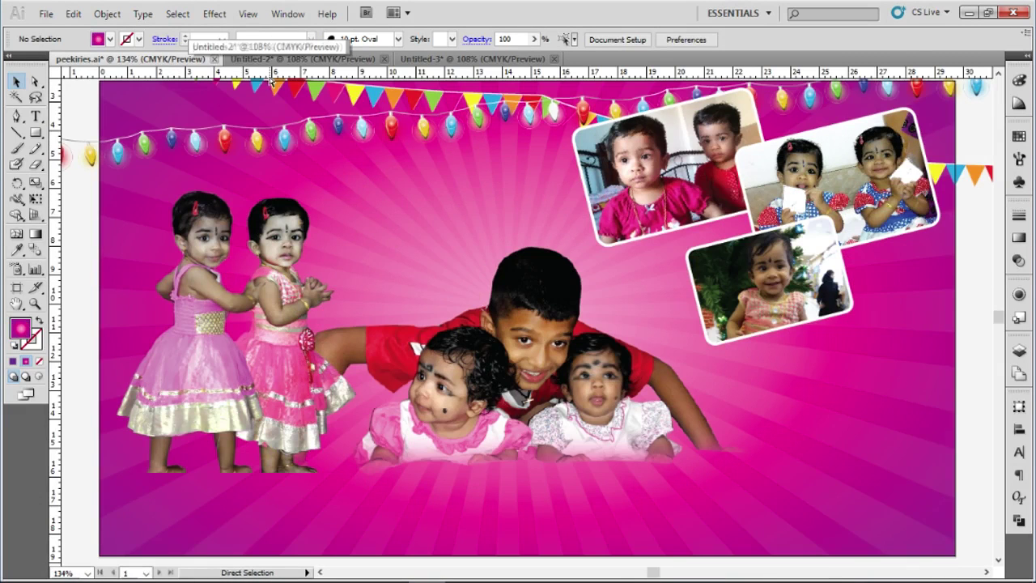
key("ctrl+v")
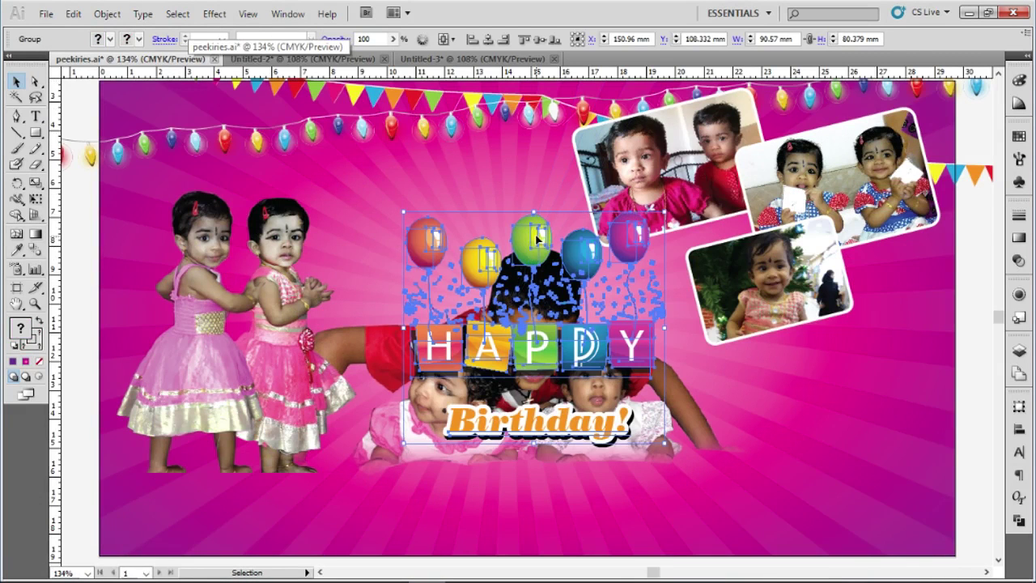
left_click_drag(536, 237, 489, 117)
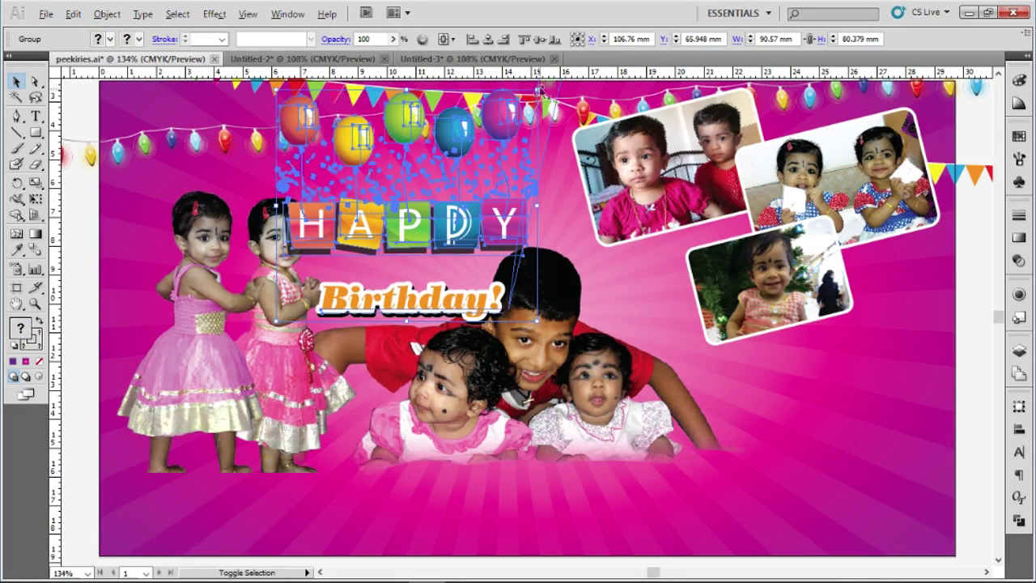
left_click_drag(538, 87, 483, 138)
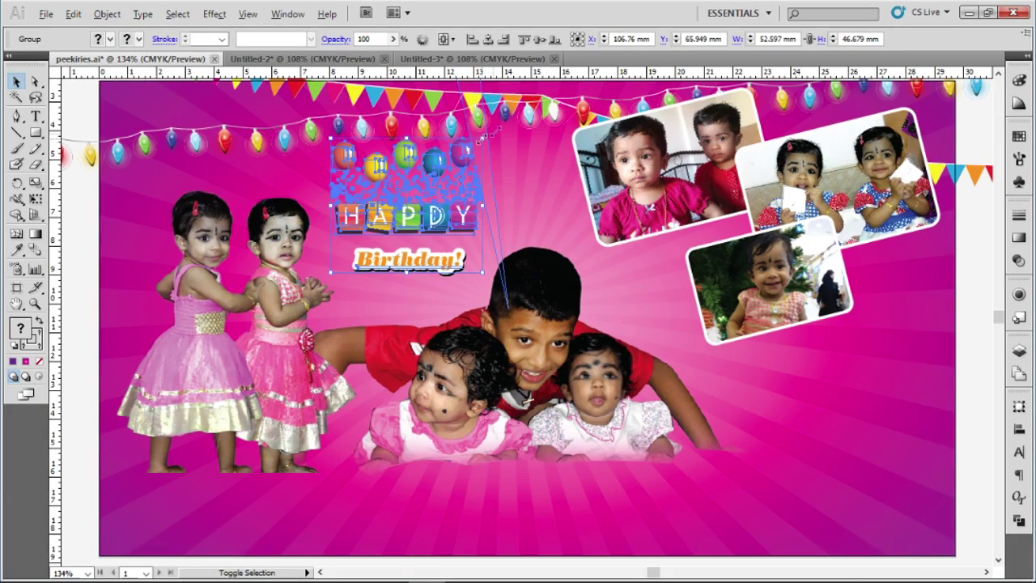
left_click_drag(483, 139, 506, 119)
Nudge the three-children image slightly right and down.
scroll(522, 255, "up", 2)
scroll(522, 255, "down", 2)
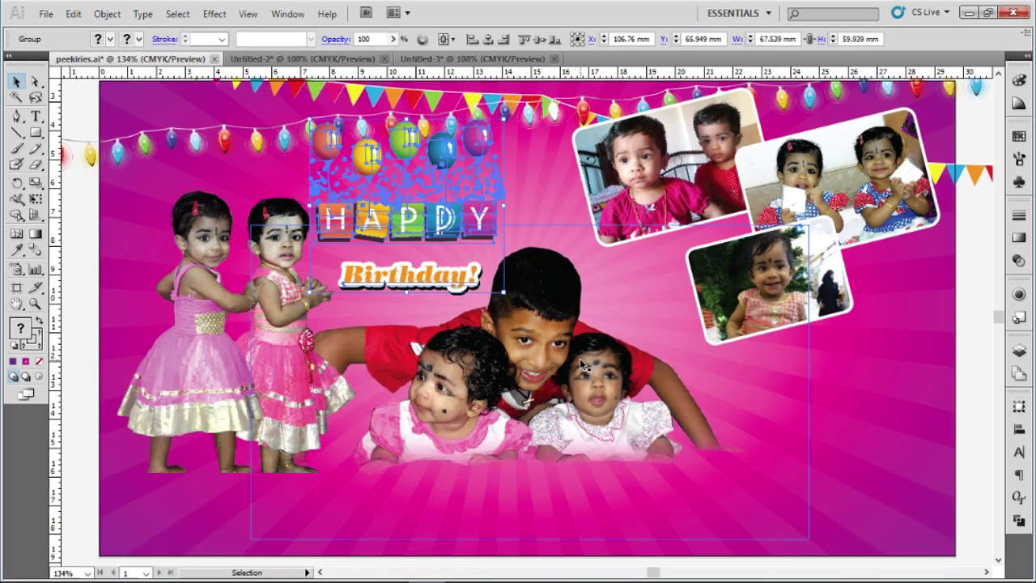
left_click(556, 382)
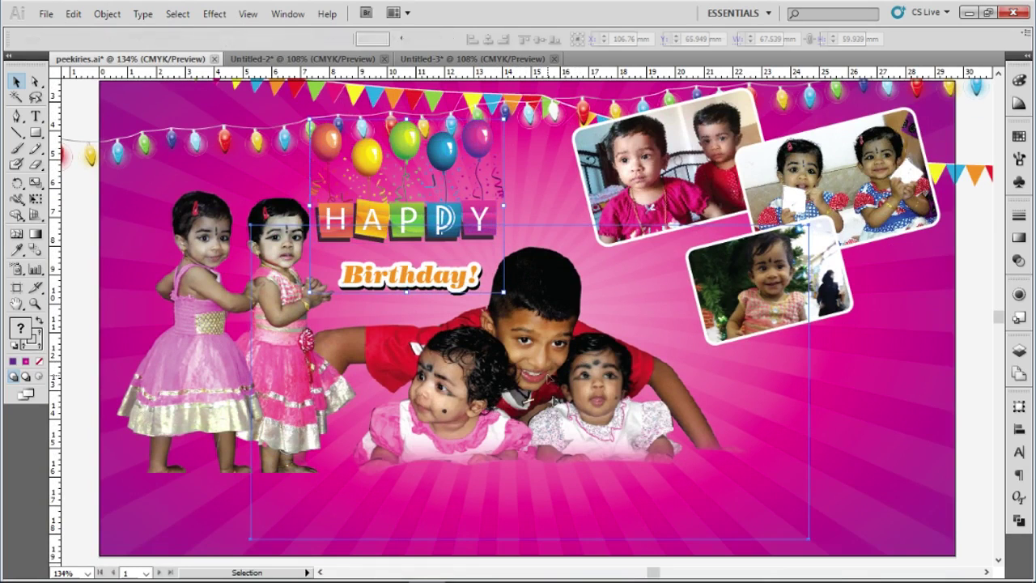
left_click_drag(558, 384, 570, 397)
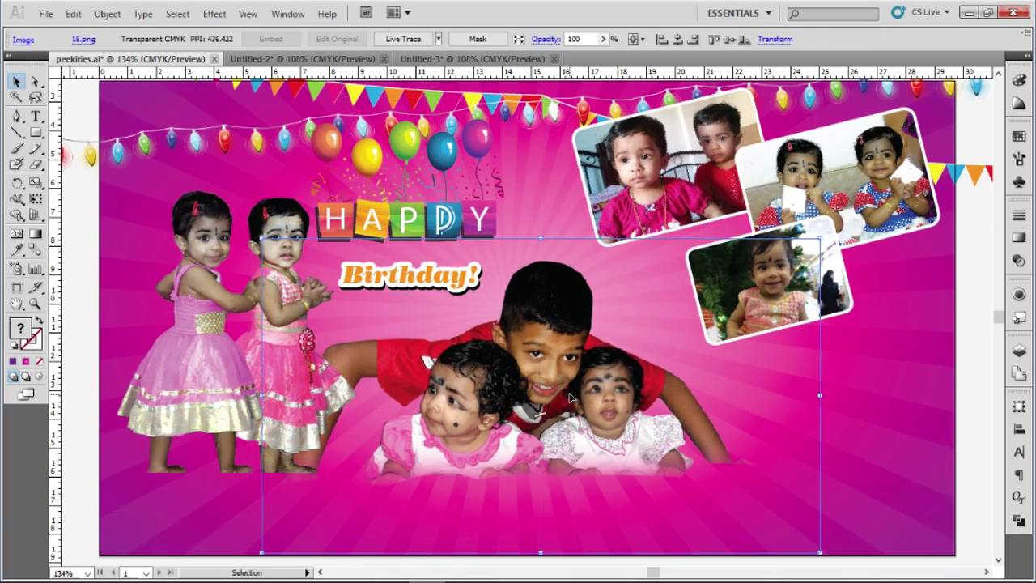
left_click(443, 220)
scroll(453, 291, "up", 2)
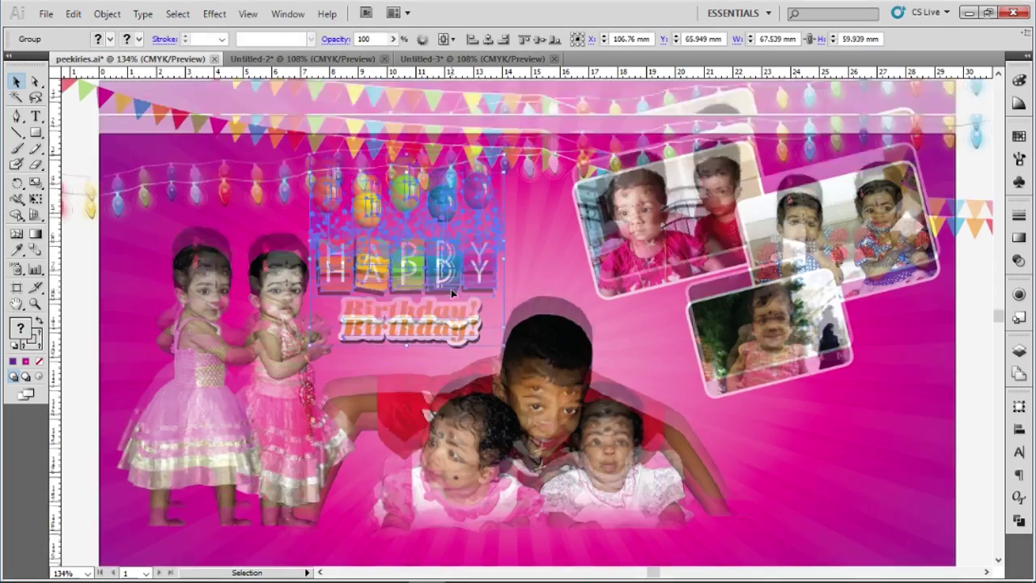
scroll(297, 387, "down", 1)
scroll(297, 387, "down", 2)
left_click_drag(285, 353, 264, 377)
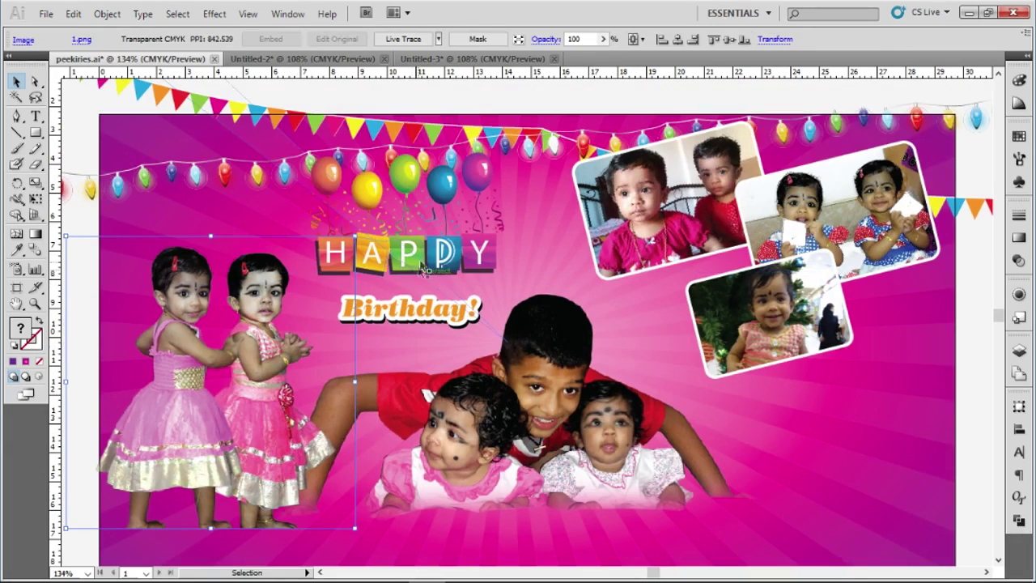
Enlarge the Happy Birthday group to about 76.7 × 68.07 mm and shift it slightly left.
left_click(482, 166)
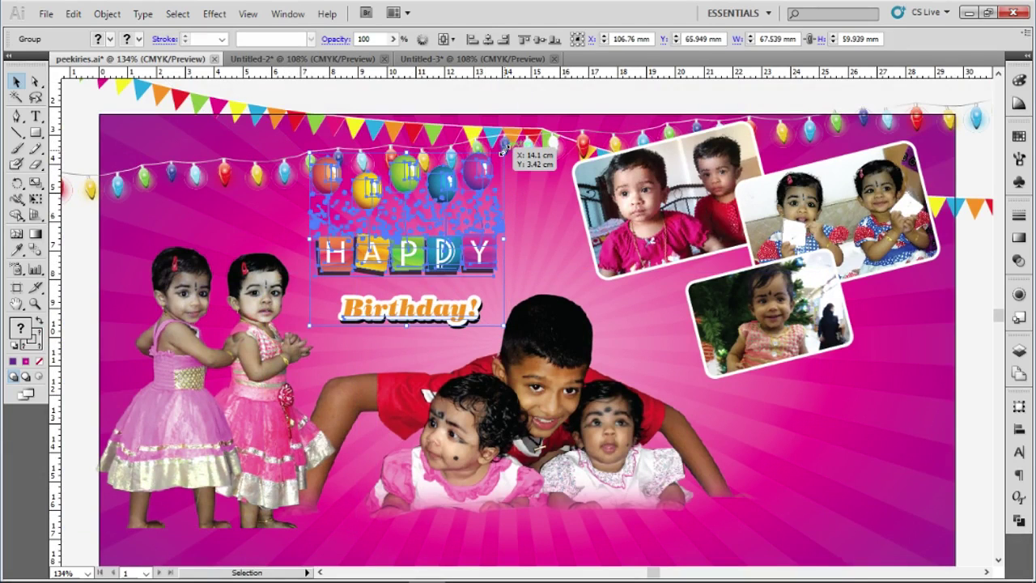
left_click_drag(503, 149, 518, 142)
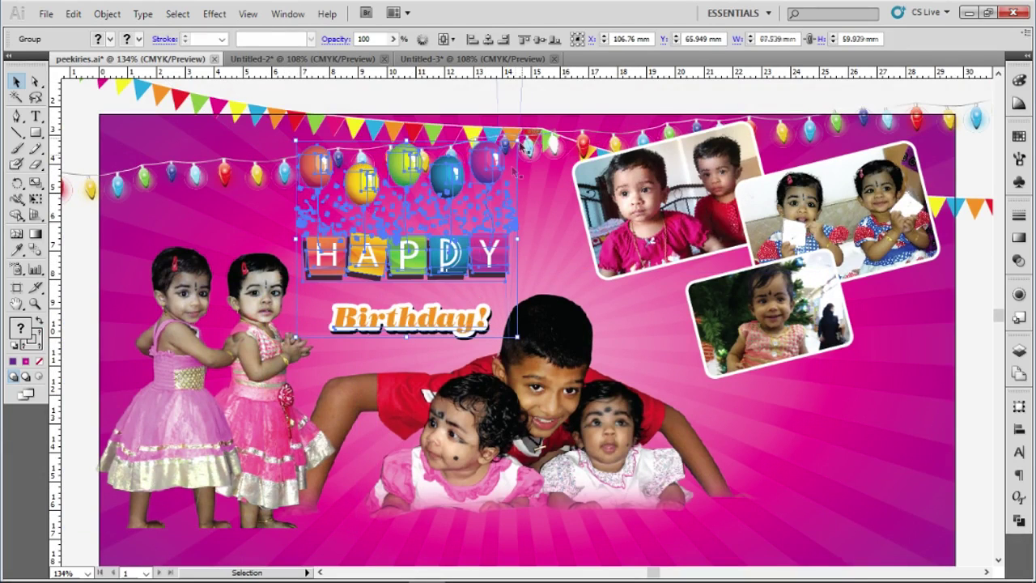
left_click_drag(490, 261, 485, 262)
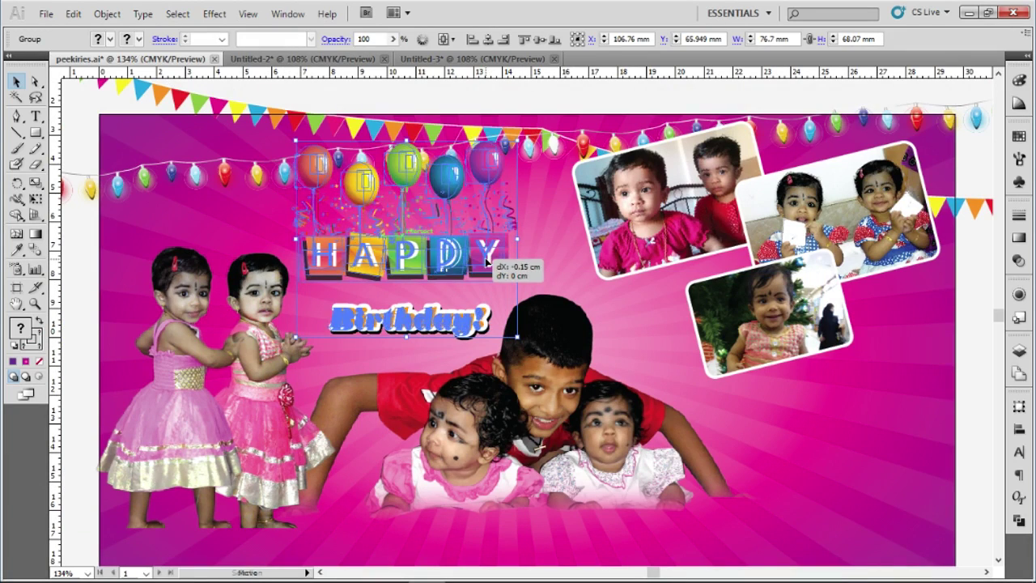
left_click(984, 369)
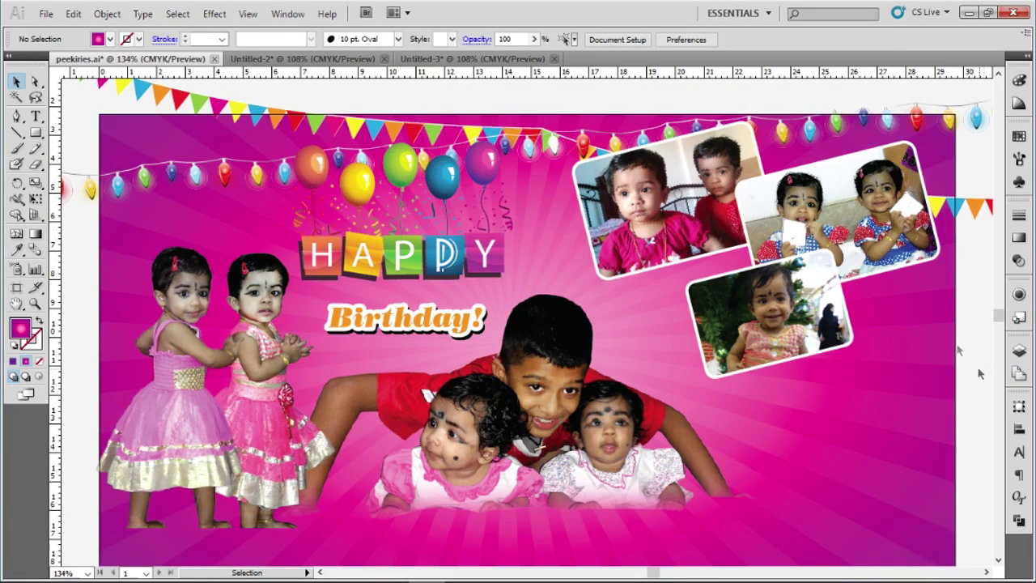
Cut the cake-and-balloons group from Untitled-2 and paste it into the banner.
left_click(502, 62)
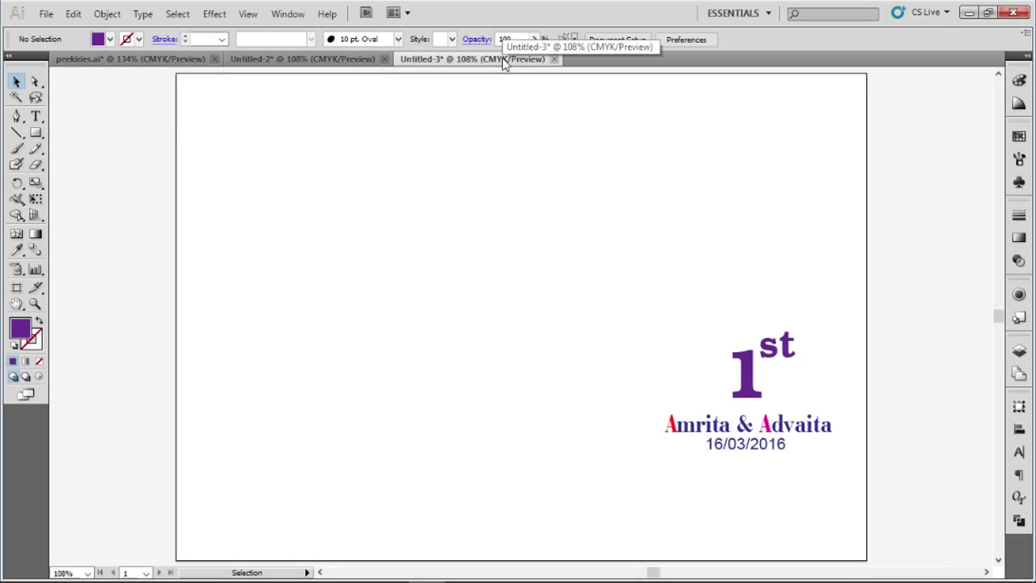
left_click(250, 61)
left_click(683, 324)
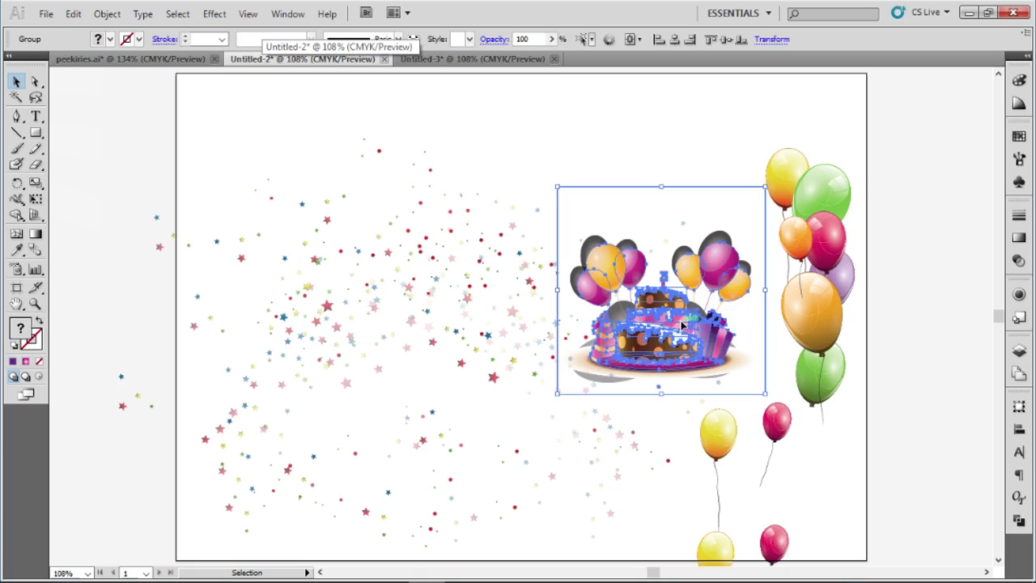
key("Delete")
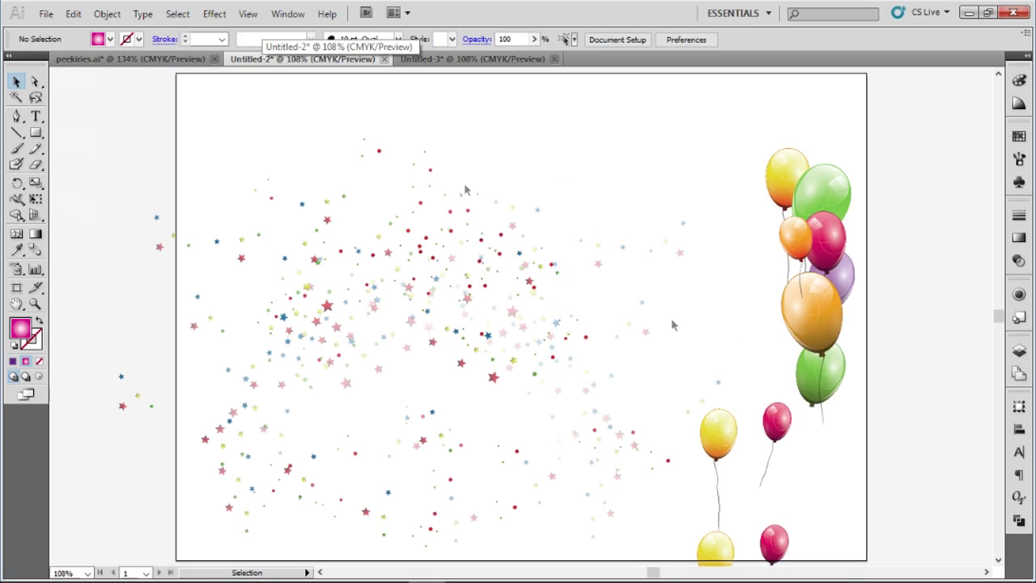
left_click(119, 61)
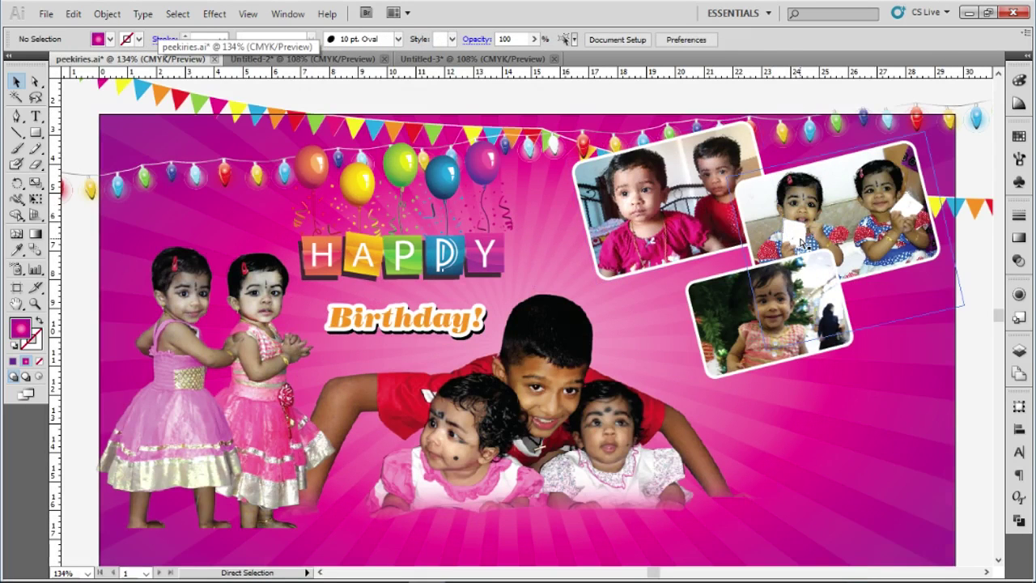
key("ctrl+v")
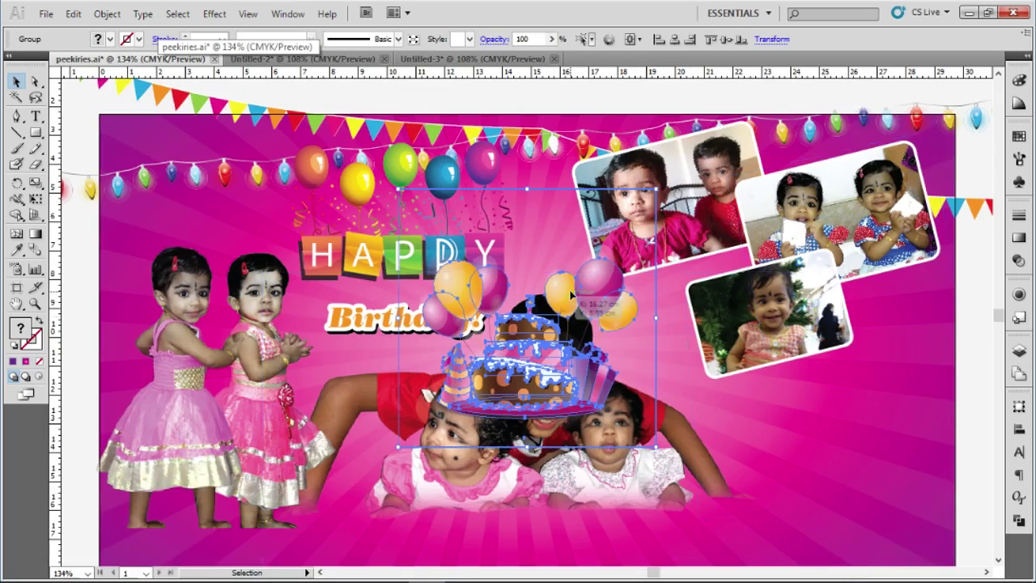
Place the cake group at the banner's lower right and bring it to the front.
scroll(571, 297, "down", 2)
left_click_drag(534, 323, 828, 438)
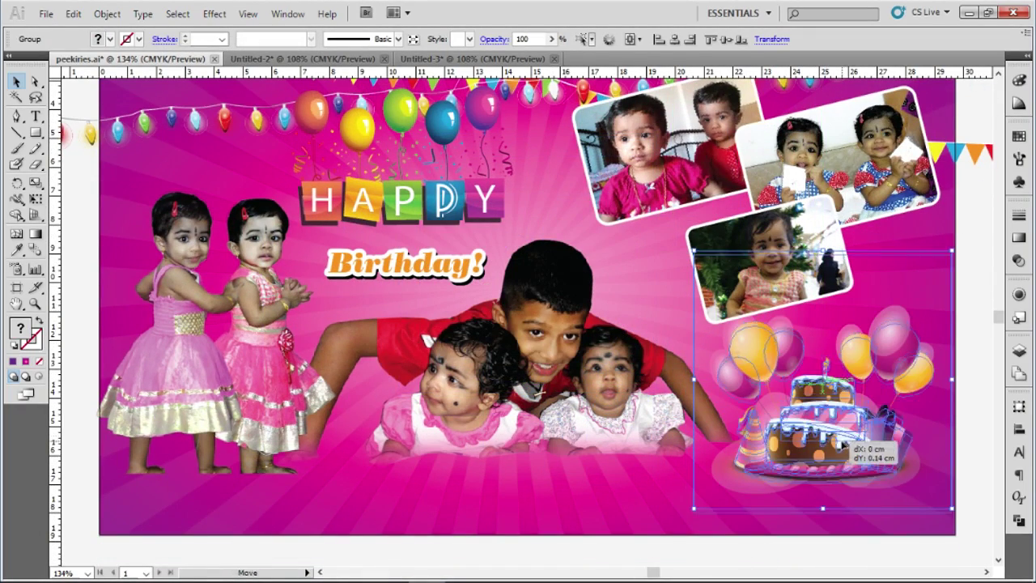
left_click_drag(829, 438, 841, 413)
right_click(842, 412)
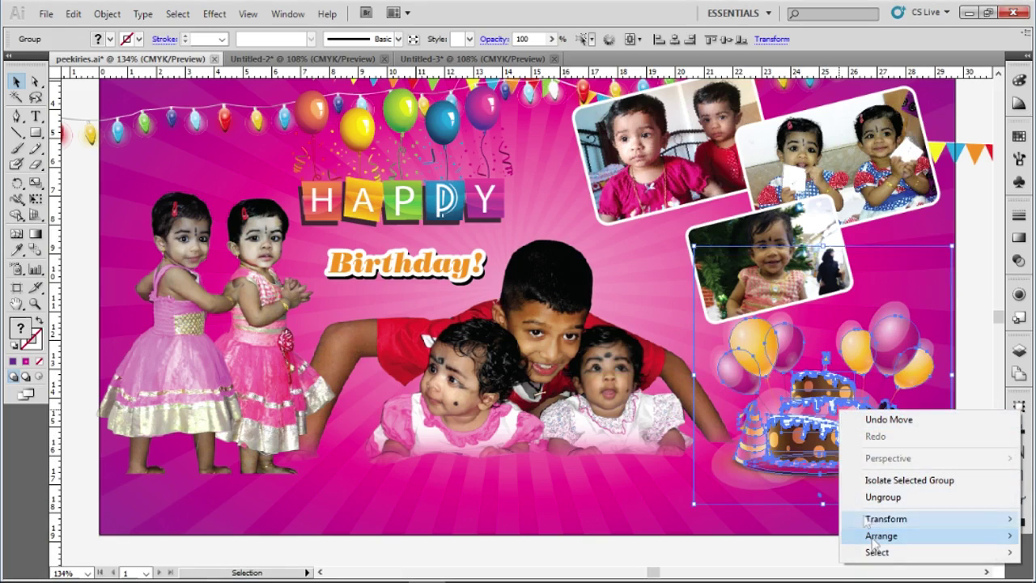
mouse_move(882, 536)
left_click(731, 465)
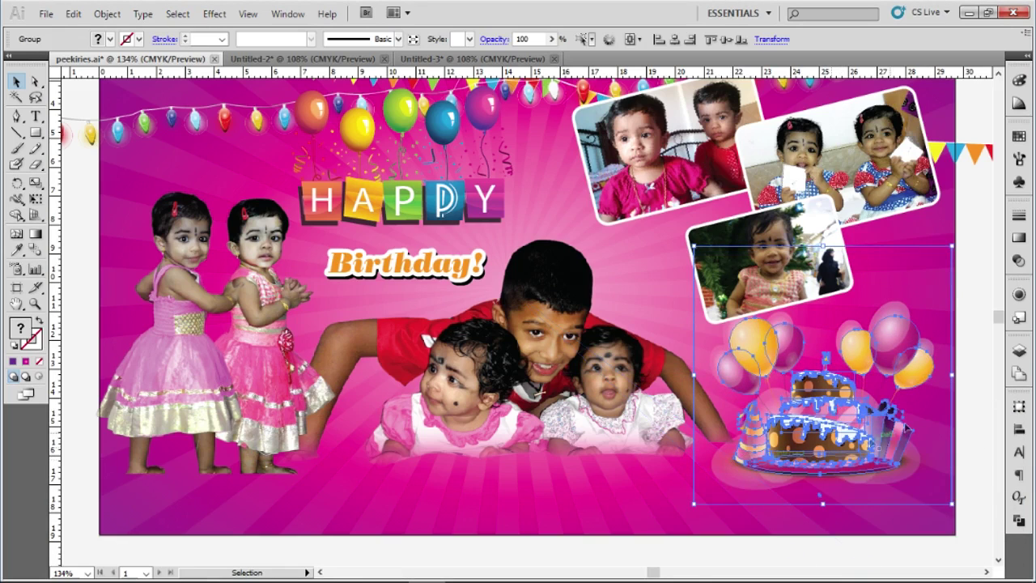
left_click(978, 351)
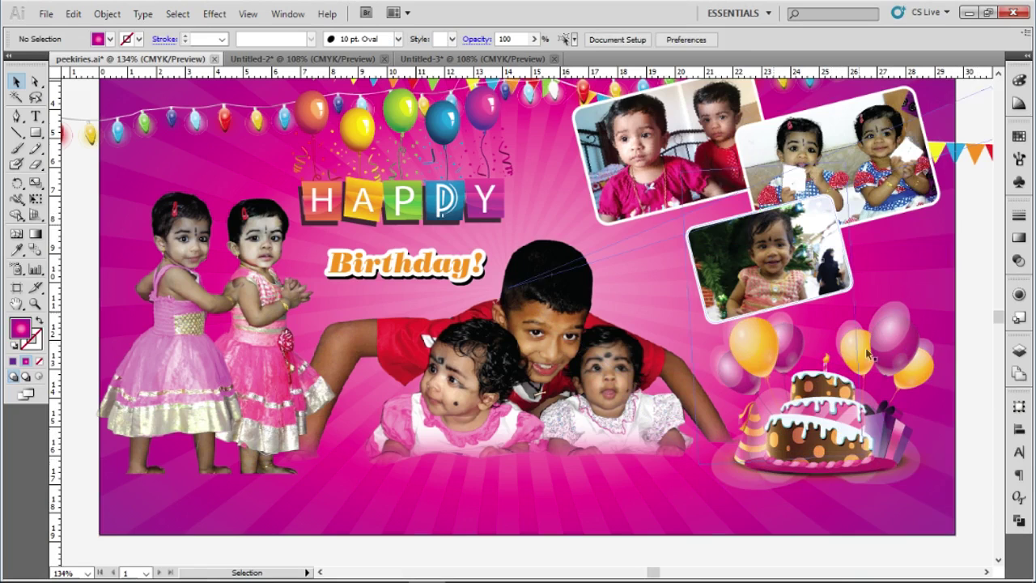
left_click_drag(852, 446, 840, 431)
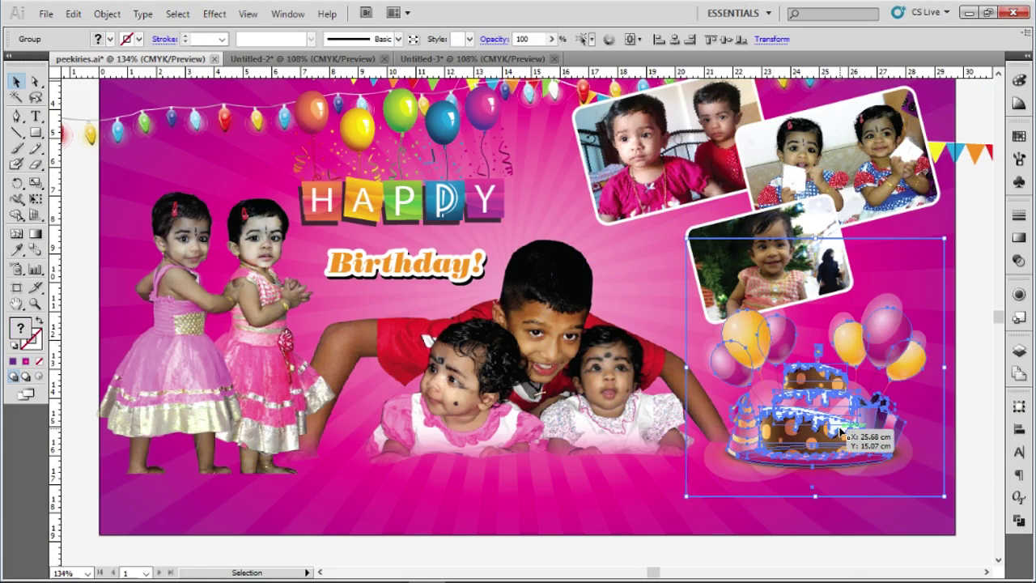
left_click(970, 381)
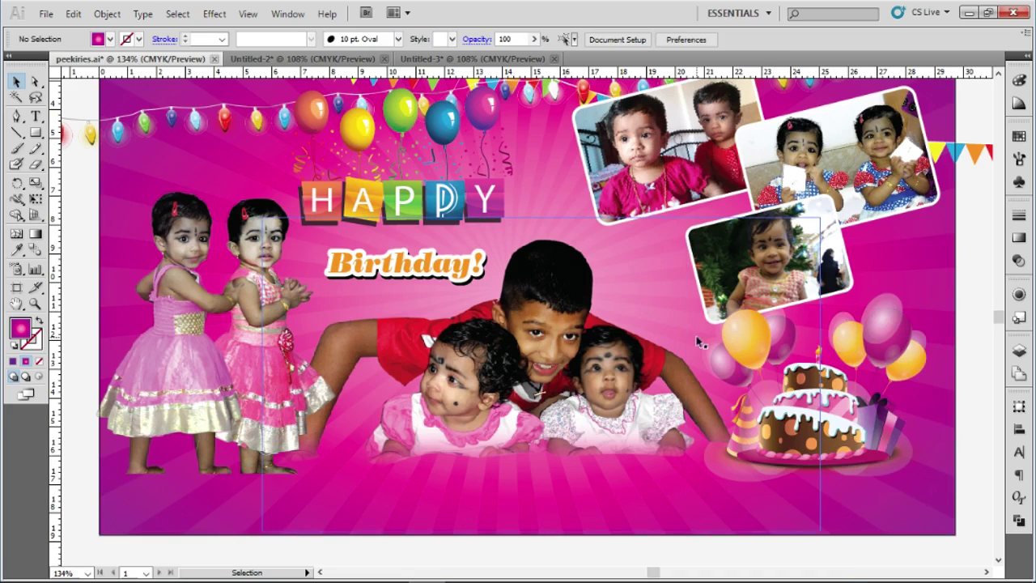
Drag the purple 1st lettering from Untitled-3 into the banner, among the balloons above the cake.
left_click(416, 60)
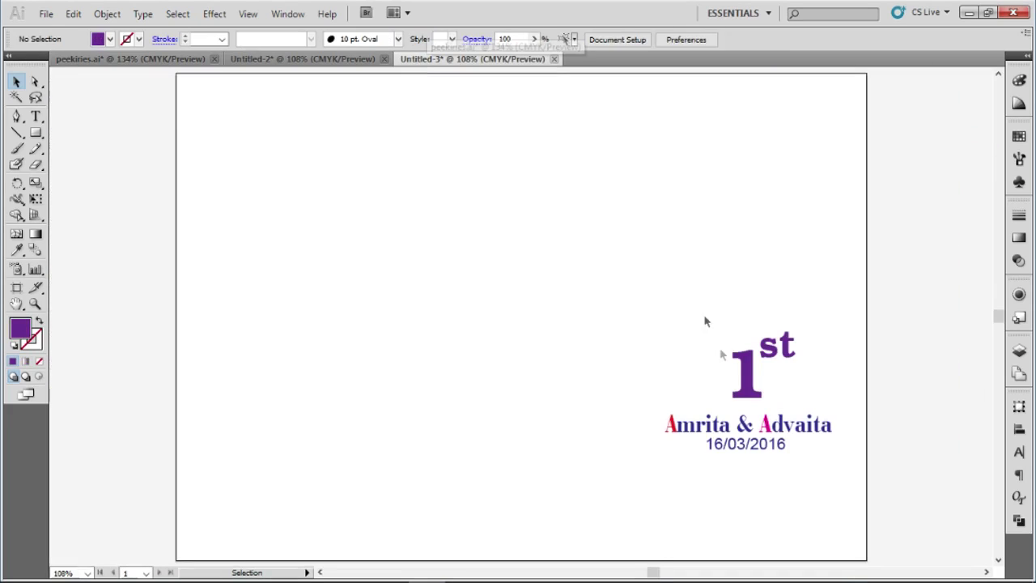
left_click(753, 368)
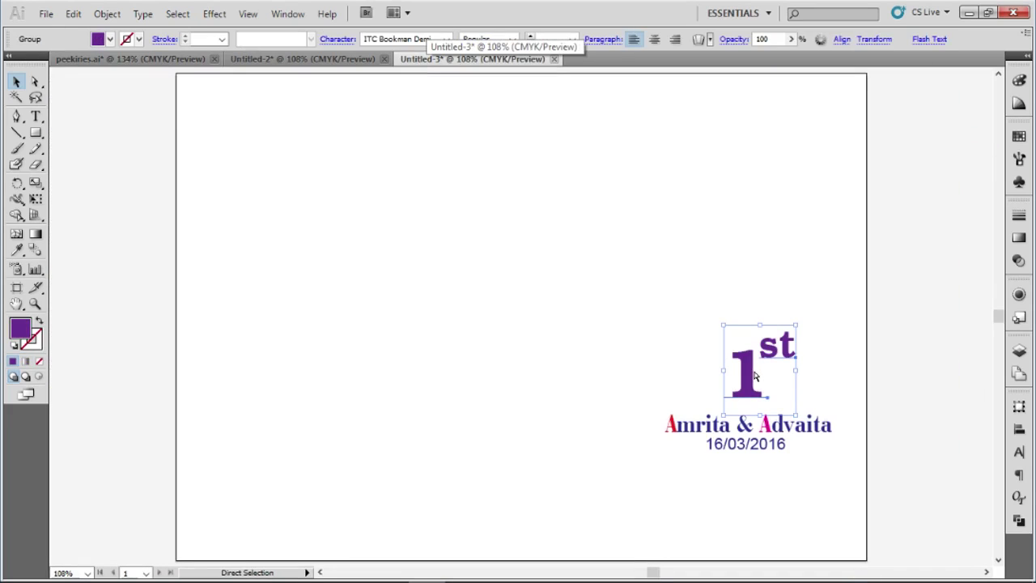
left_click_drag(755, 375, 180, 66)
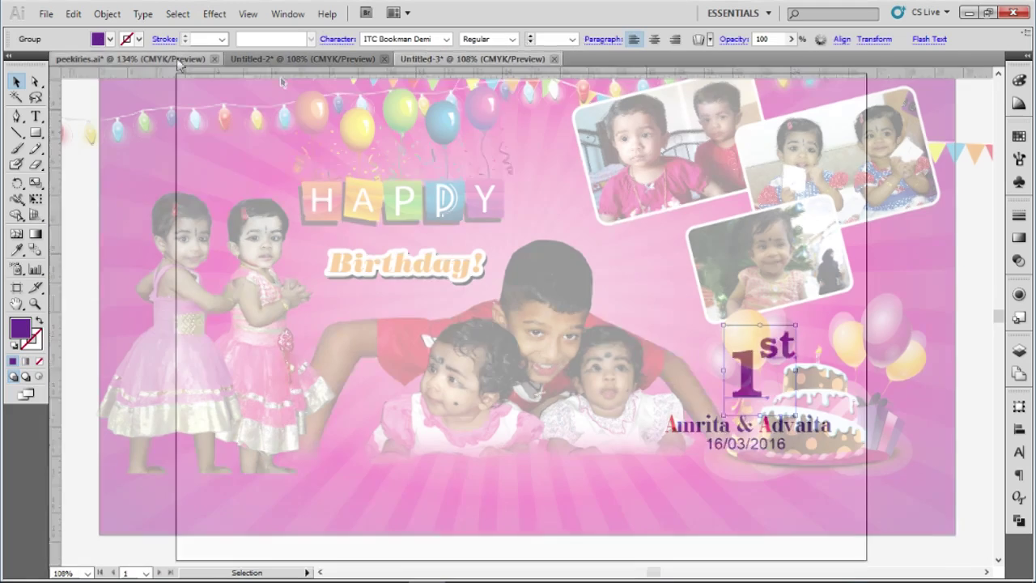
left_click_drag(180, 67, 473, 233)
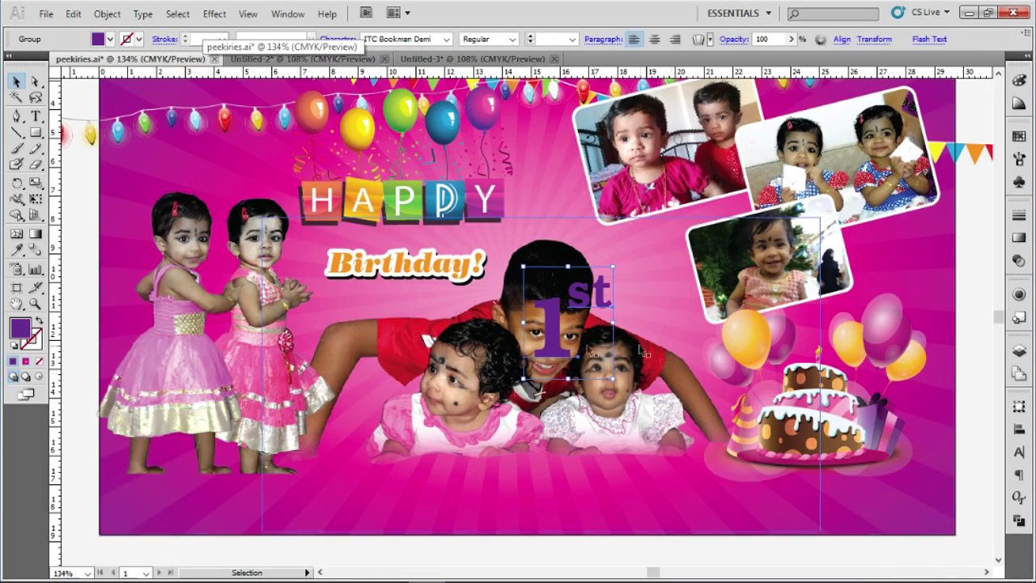
left_click_drag(559, 340, 821, 347)
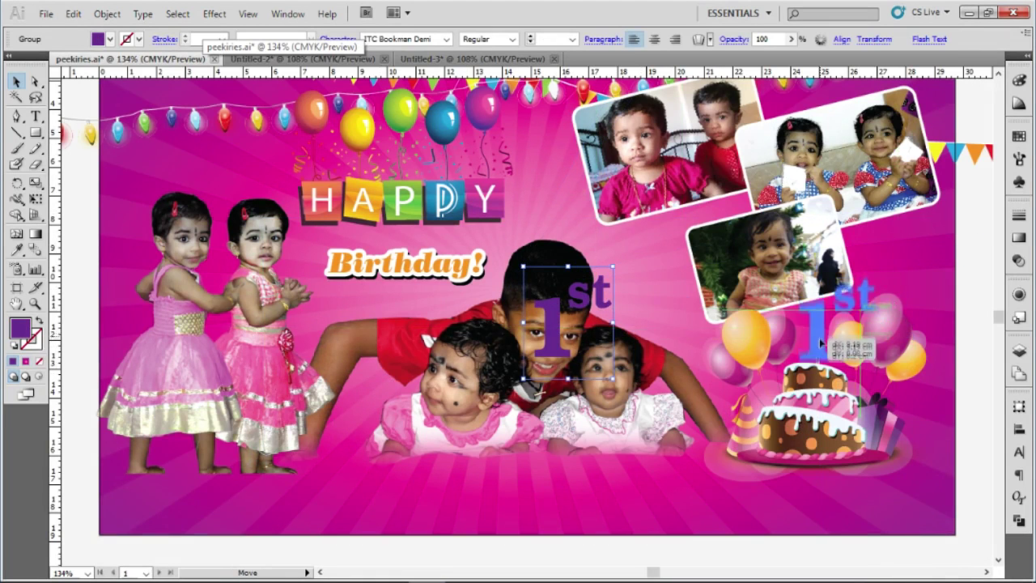
left_click_drag(820, 347, 821, 346)
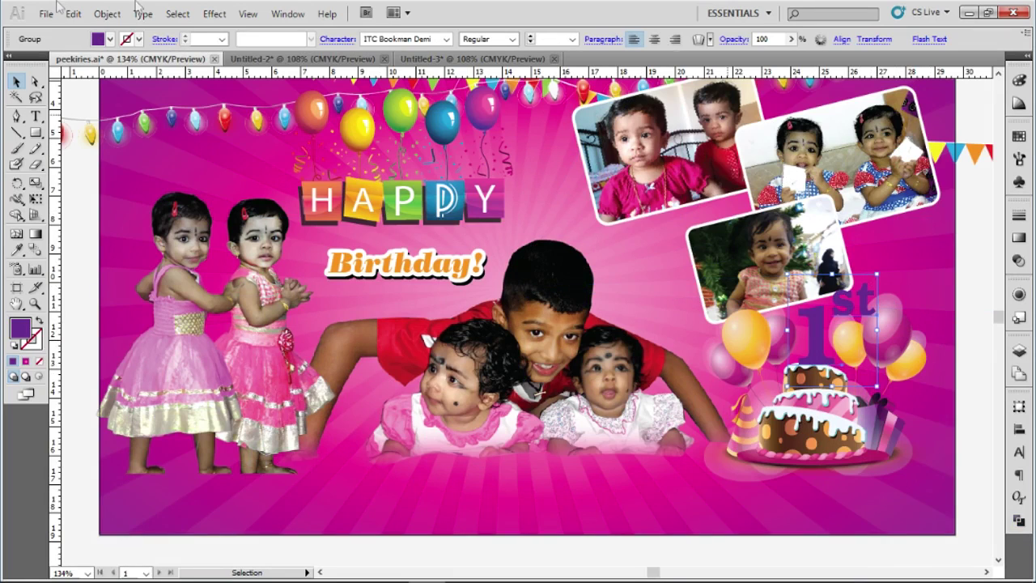
left_click(976, 342)
left_click(876, 364)
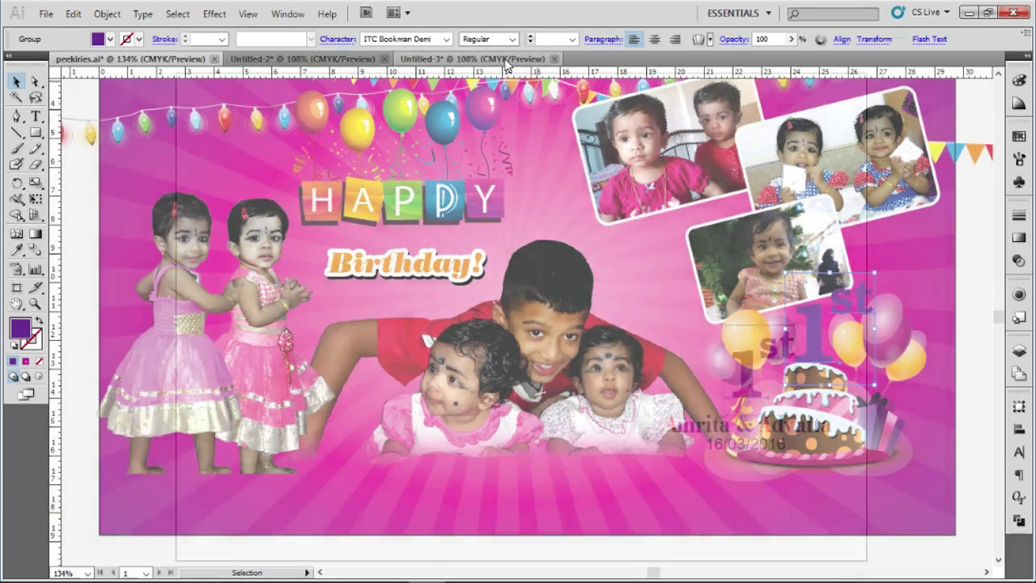
left_click(511, 60)
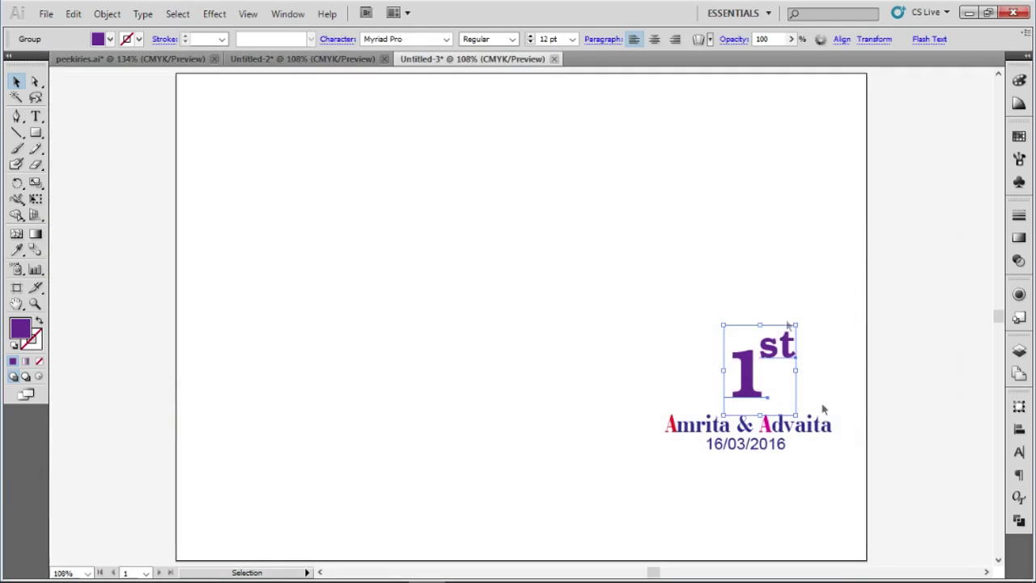
Move the twins' names-and-date text from Untitled-3 to the banner's bottom centre.
left_click(807, 436)
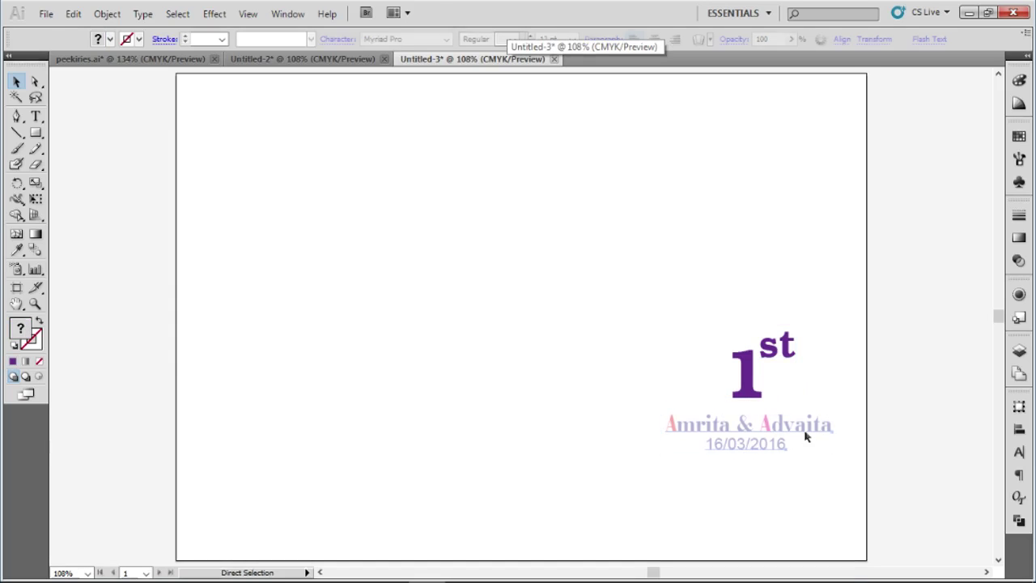
key("ctrl+x")
left_click(129, 59)
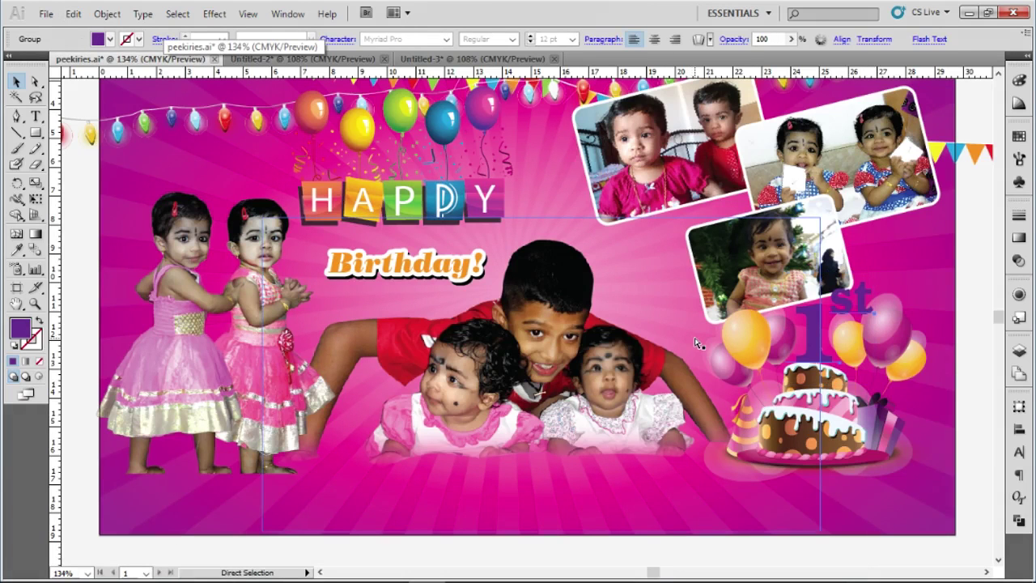
key("ctrl+v")
left_click_drag(618, 322, 617, 426)
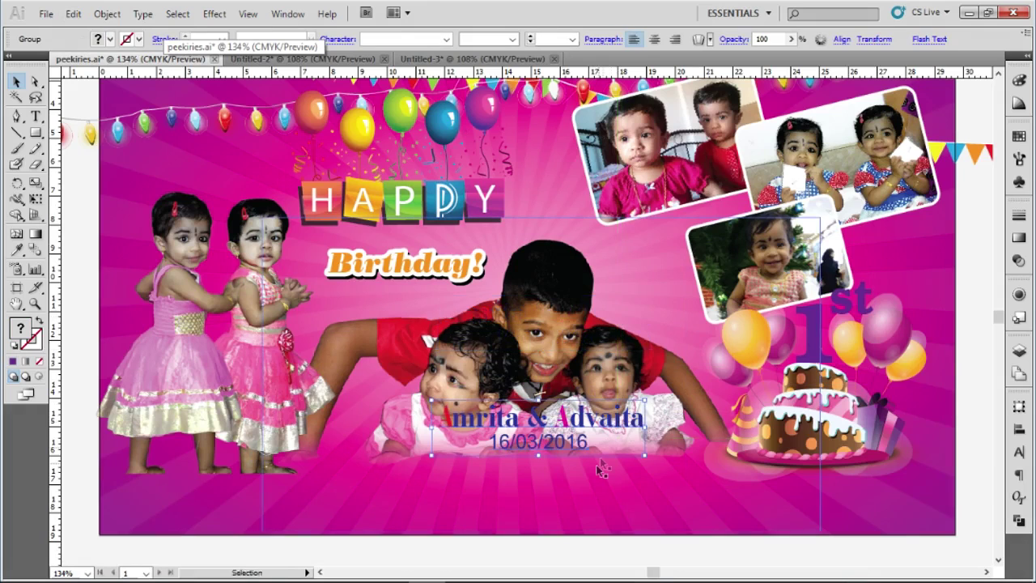
left_click(653, 466)
left_click_drag(652, 467, 654, 460)
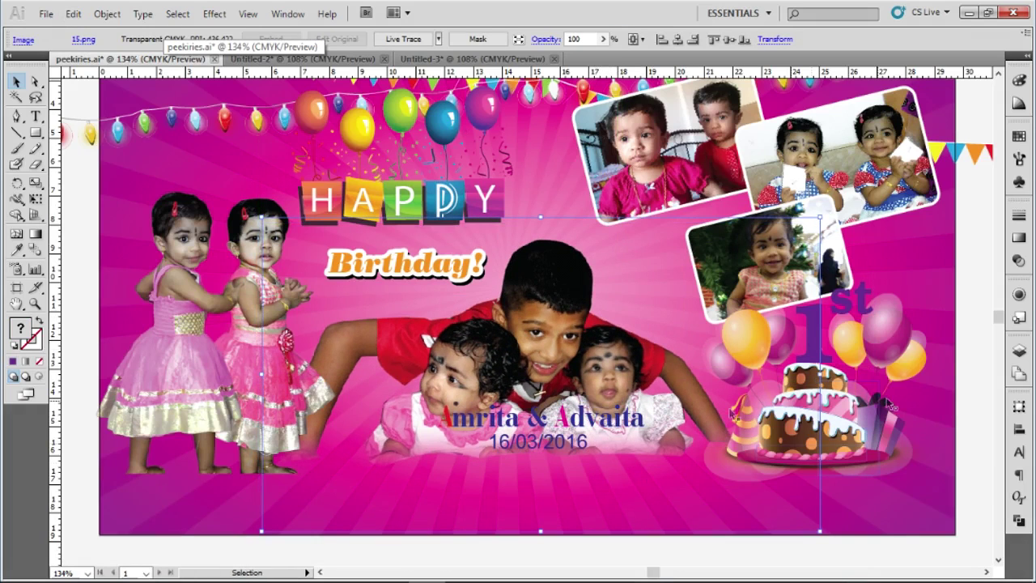
left_click(588, 424)
left_click_drag(590, 426, 579, 482)
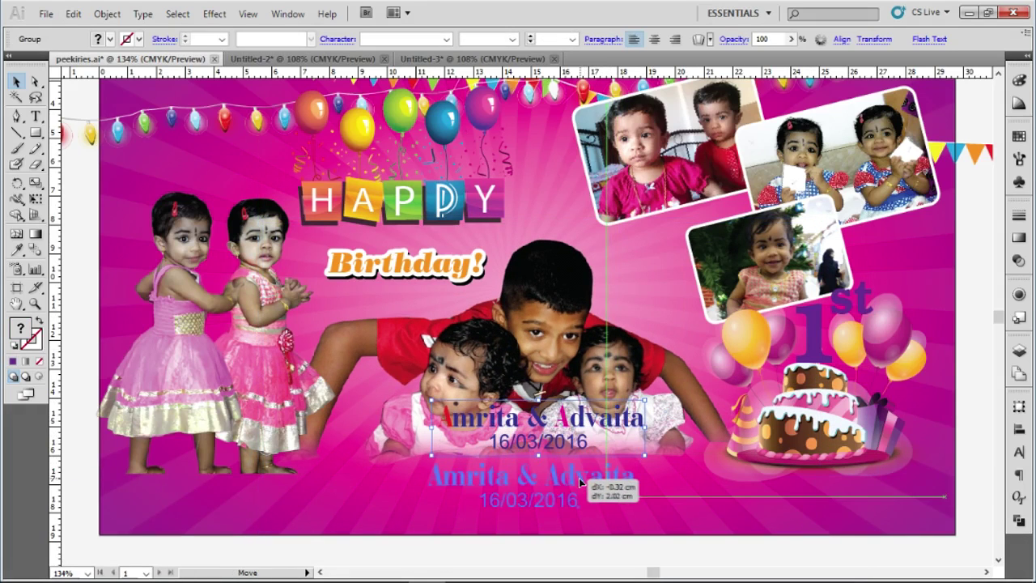
left_click(971, 382)
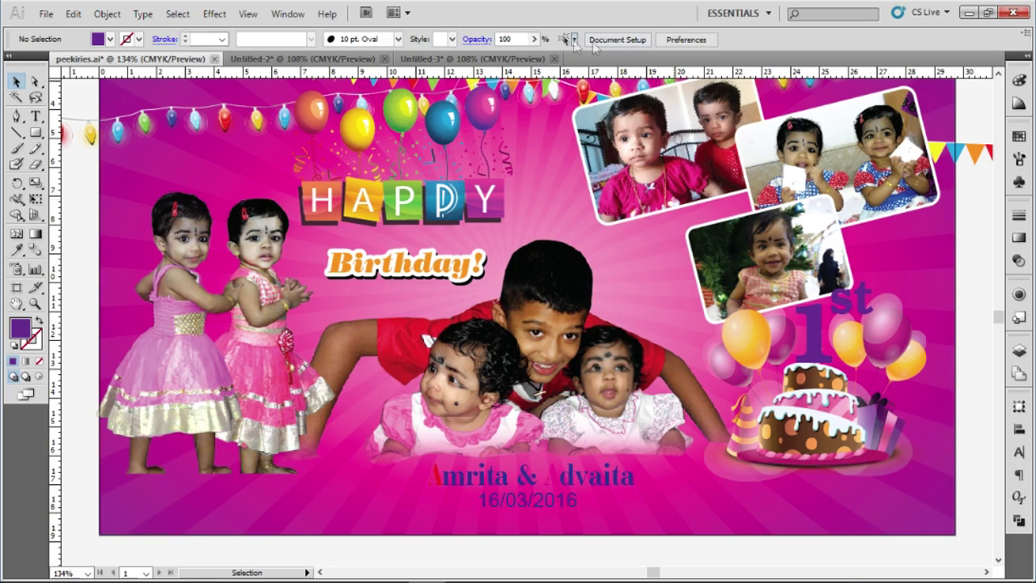
Move the balloon cluster from Untitled-2 onto the right edge of the peekiries.ai banner.
left_click(356, 61)
left_click(823, 225)
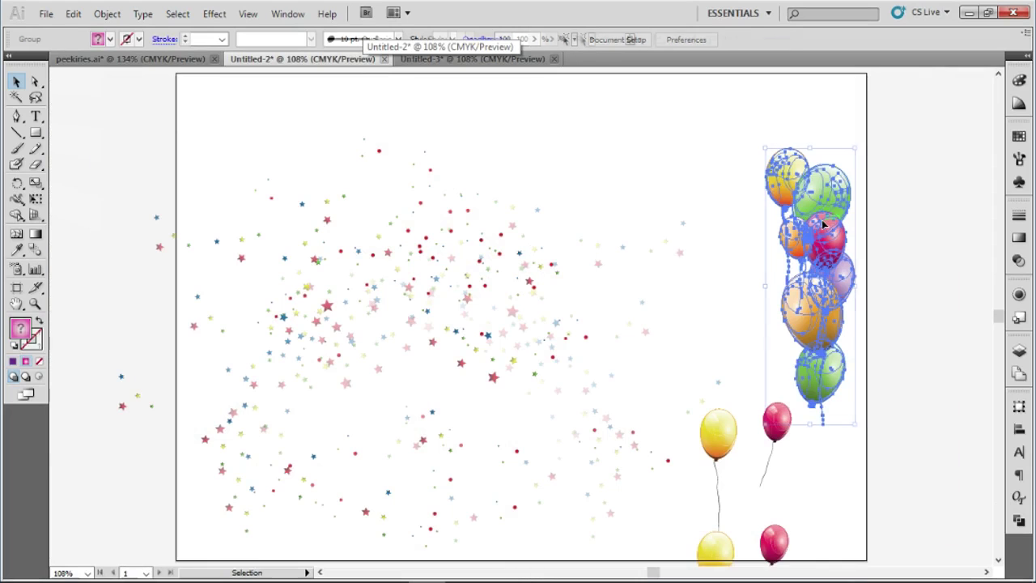
key("a")
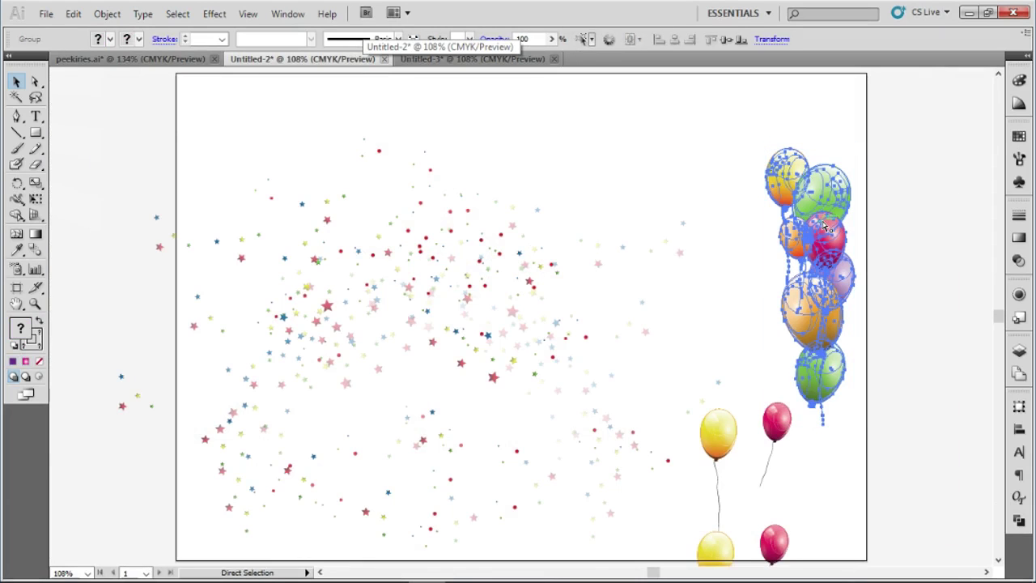
key("ctrl+x")
left_click(129, 58)
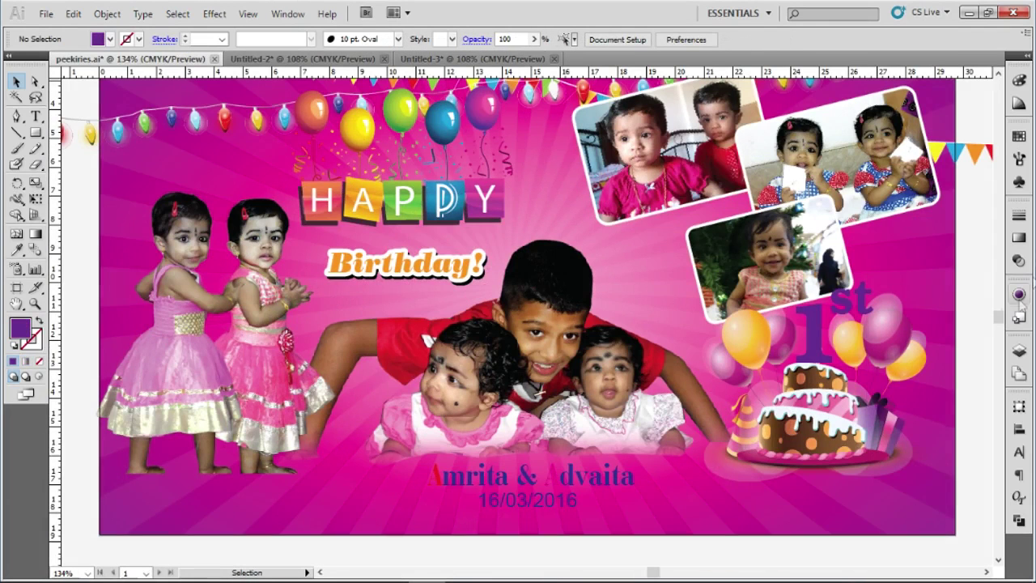
key("ctrl+v")
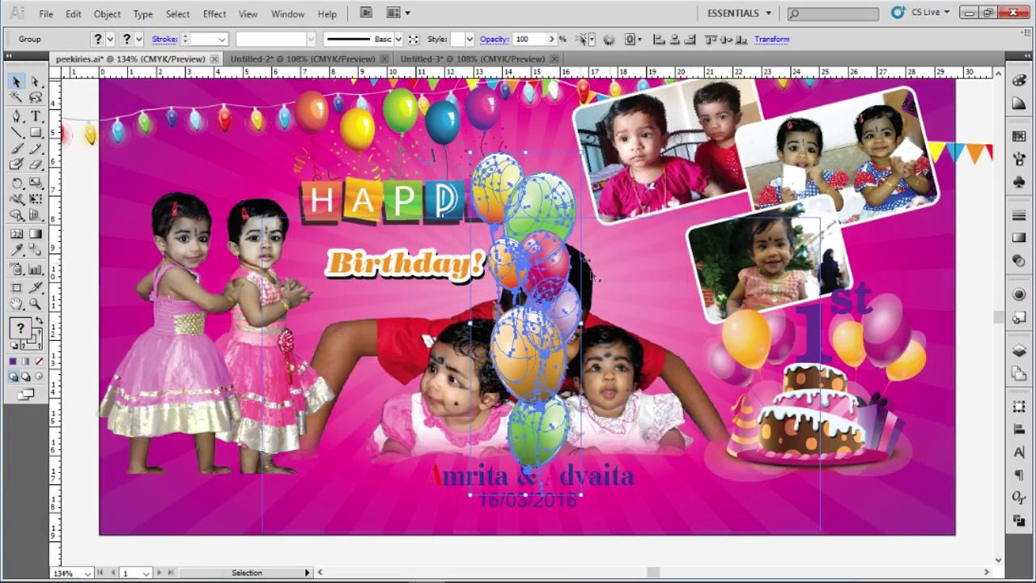
left_click_drag(539, 209, 912, 192)
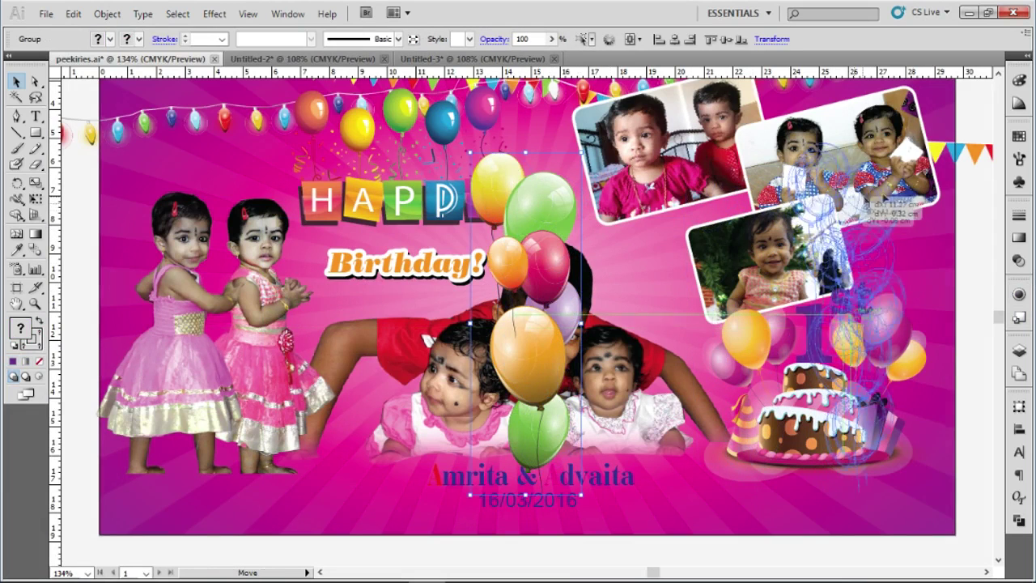
left_click_drag(912, 192, 912, 192)
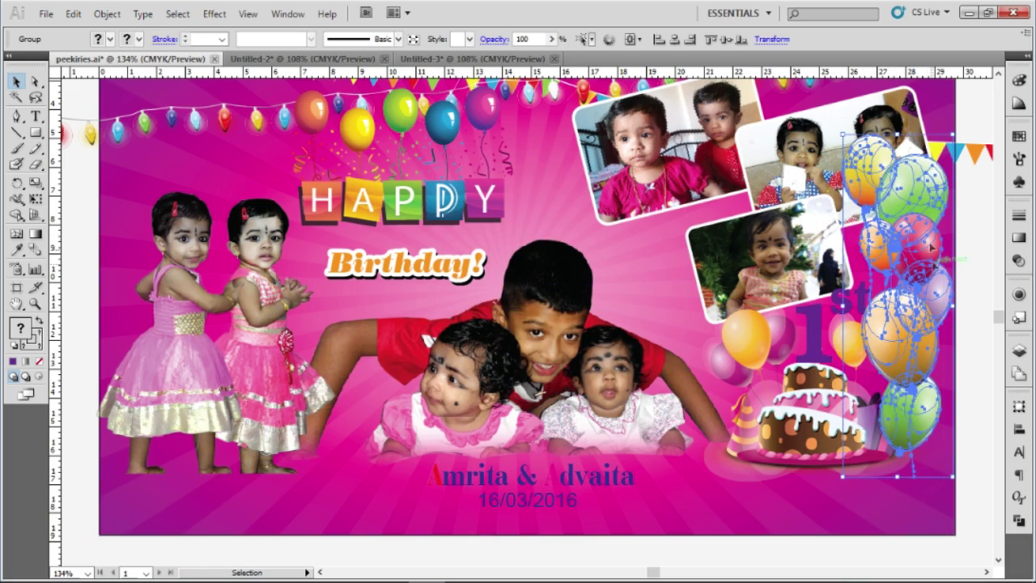
Bring the cake group to the front, in front of the photos.
left_click(842, 182)
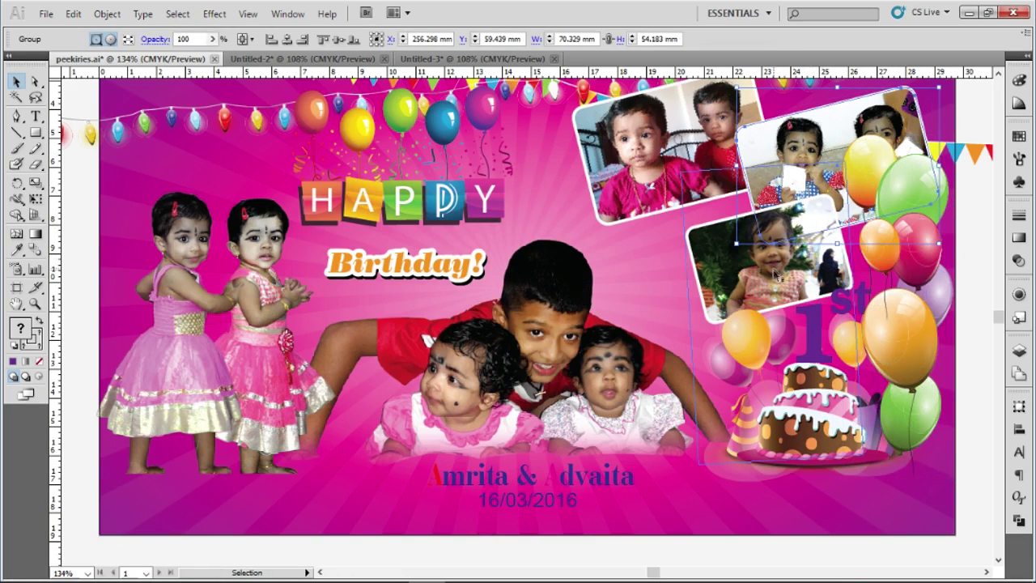
left_click(824, 402)
right_click(824, 402)
mouse_move(867, 526)
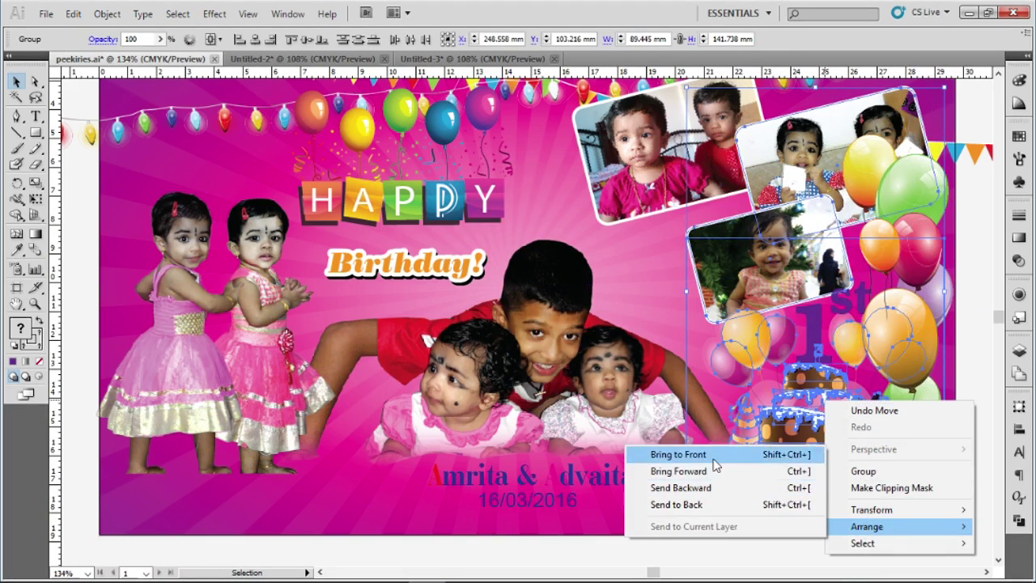
left_click(714, 456)
left_click(977, 310)
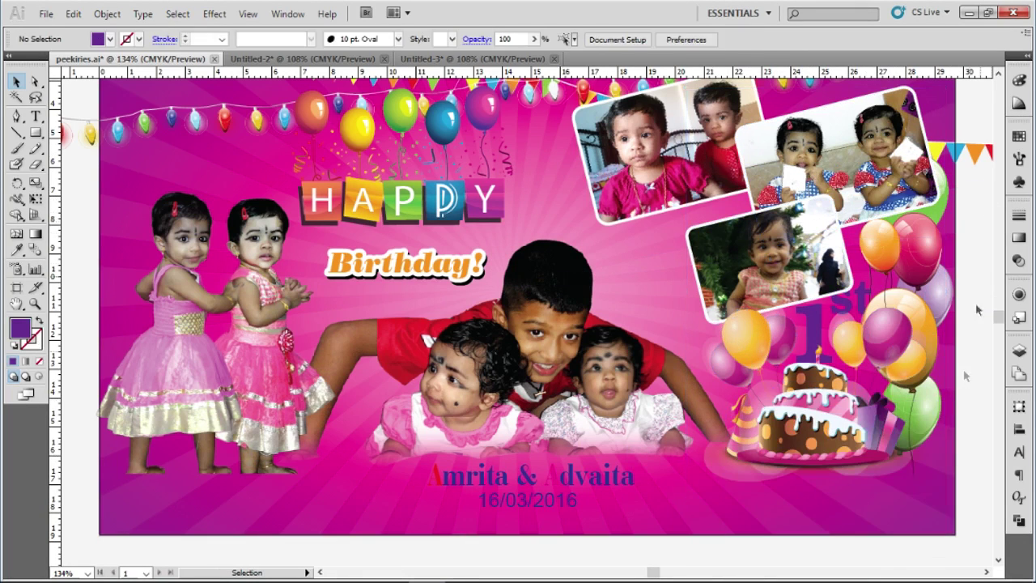
Fade the balloon cluster to 50% opacity and nudge the cake group lower.
left_click(895, 324)
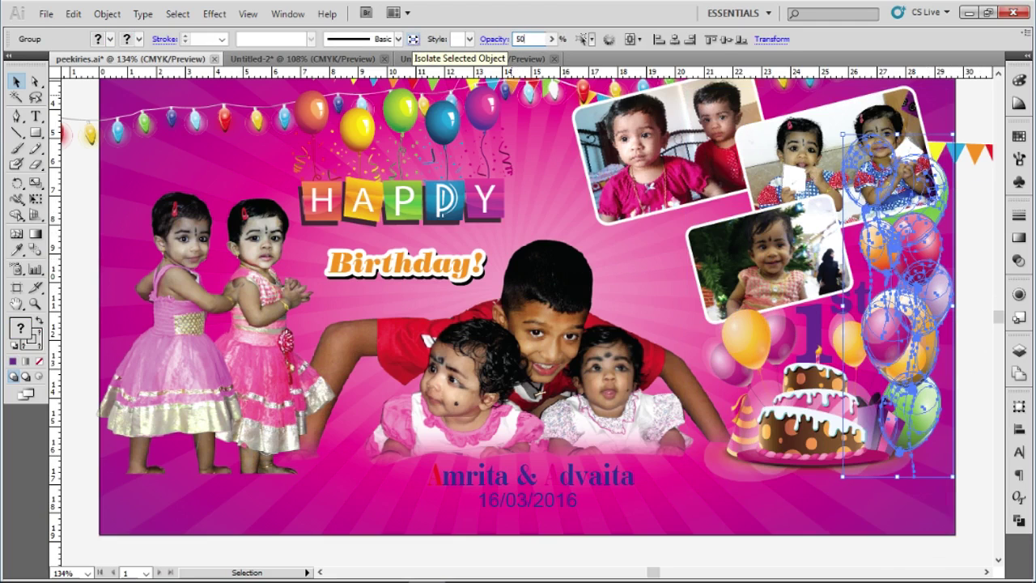
key("Return")
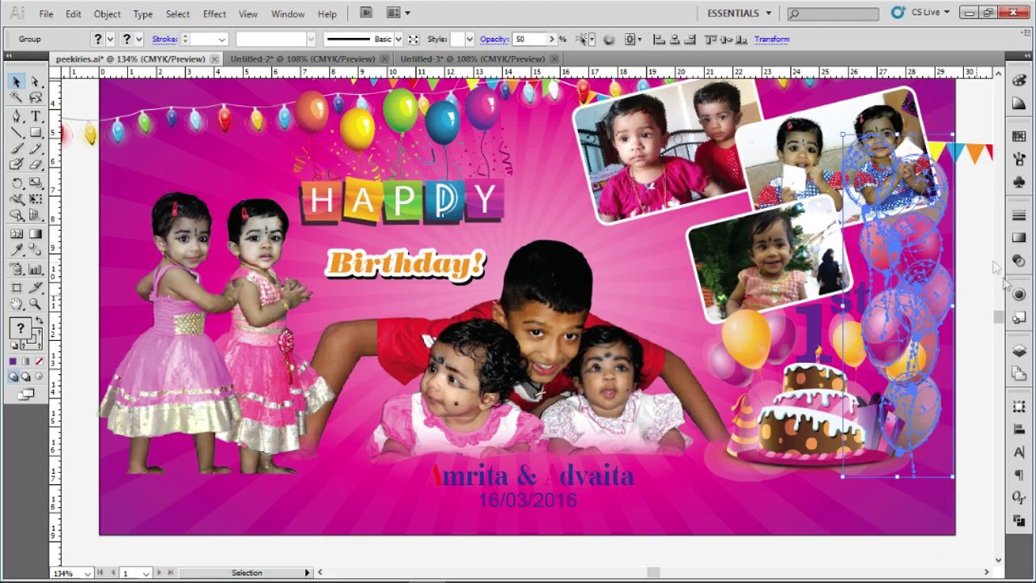
scroll(995, 265, "up", 5)
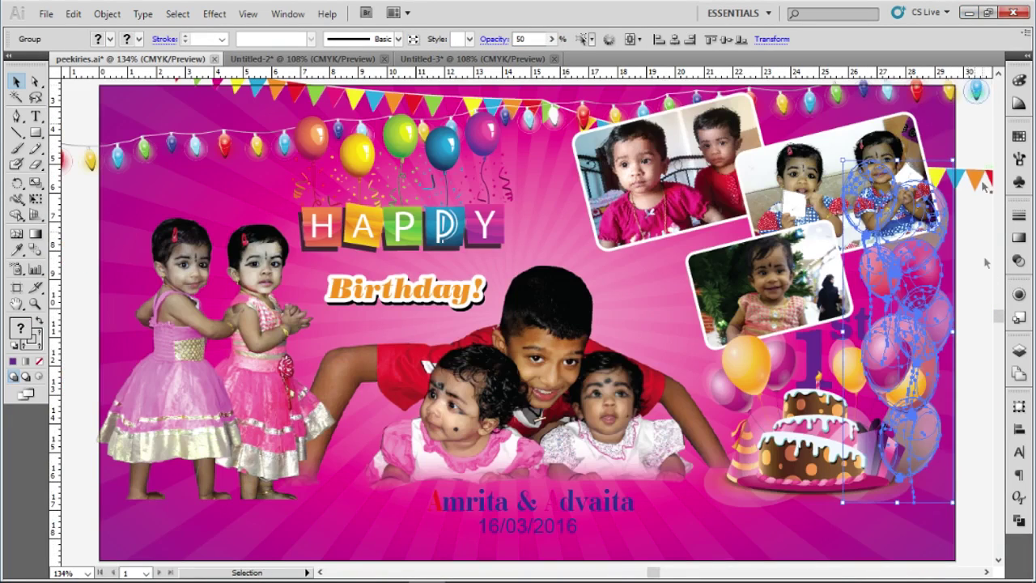
left_click(985, 262)
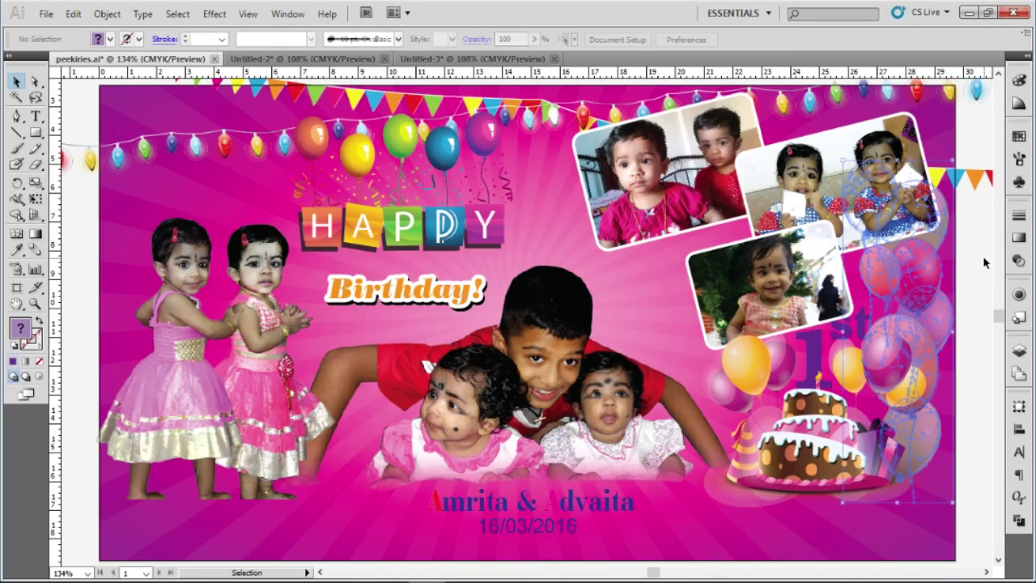
left_click(826, 446)
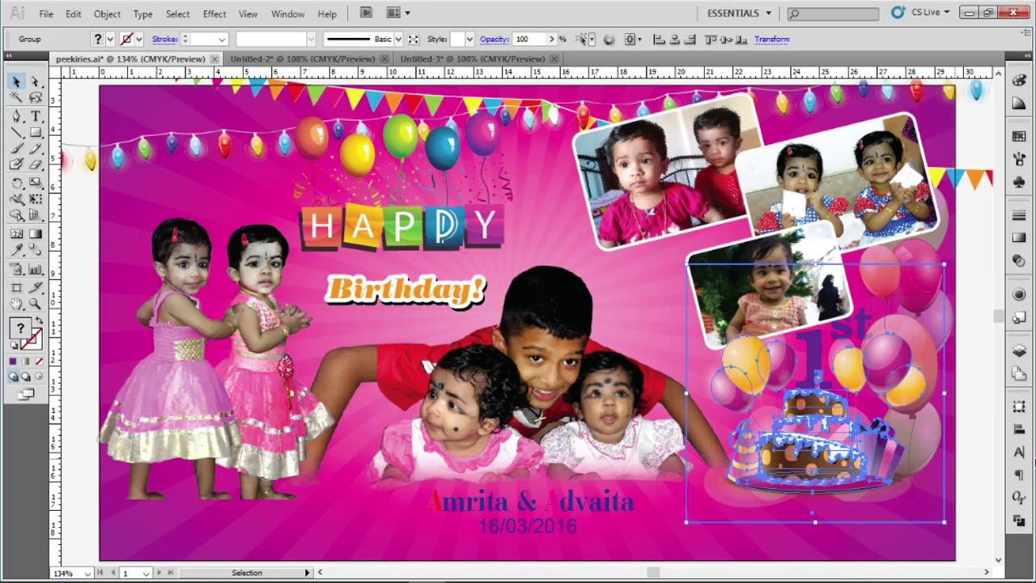
key("Down")
key("Down")
key("Down")
key("Down")
key("Down")
key("Down")
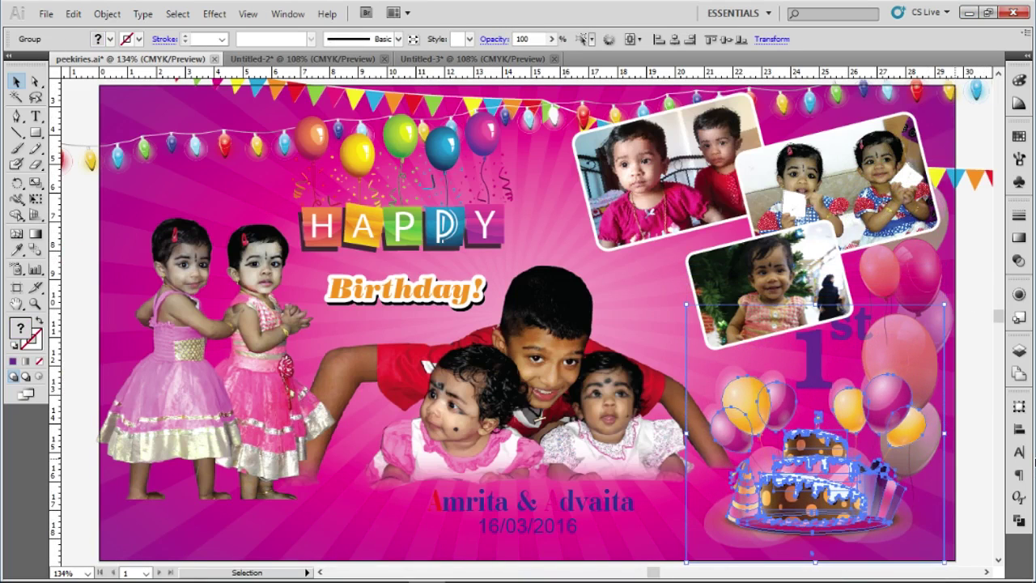
Lower the 1st lettering onto the cake and bring it in front of the balloons.
left_click(814, 360)
key("Down")
key("Down")
key("Down")
key("Down")
key("Down")
key("Down")
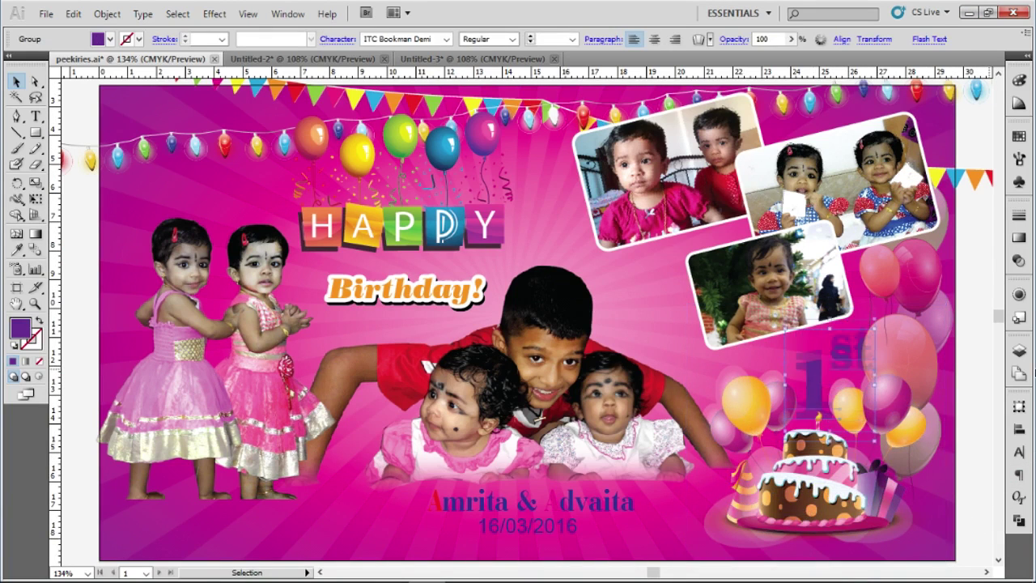
key("Down")
key("Down")
key("Down")
key("Down")
key("Down")
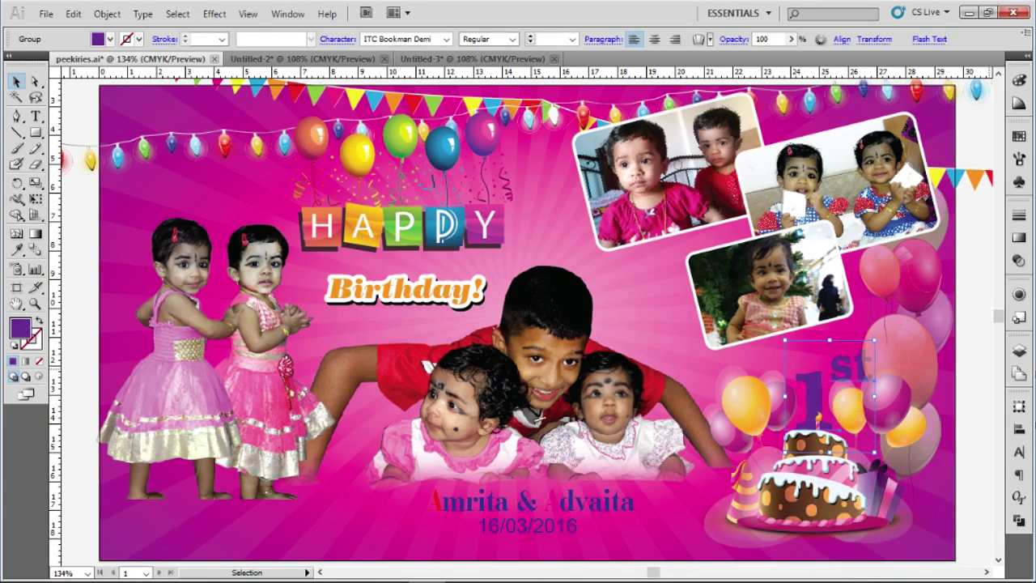
right_click(842, 361)
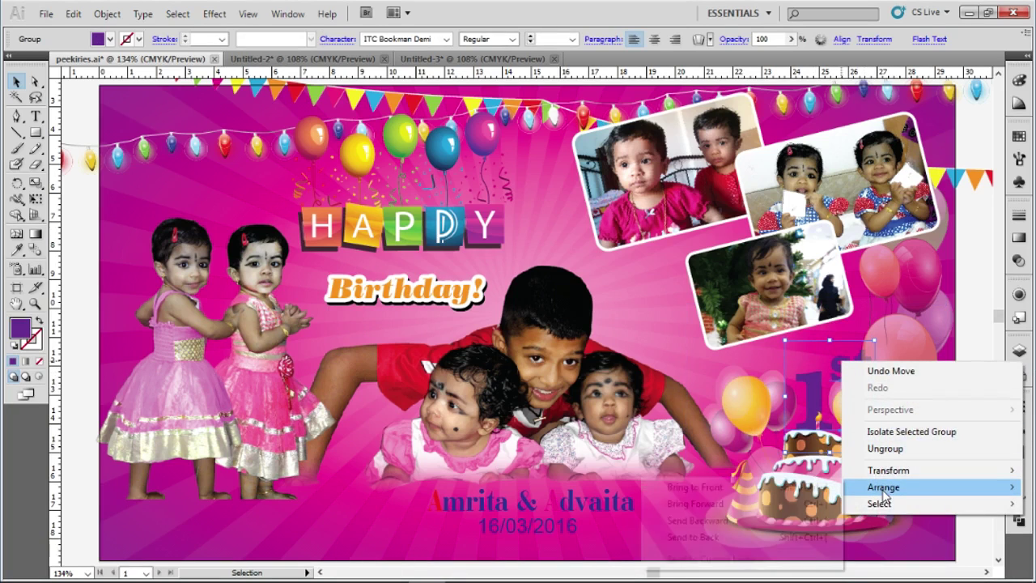
left_click(689, 488)
left_click(913, 412)
Widen the 1st lettering slightly, then switch to the Untitled-2 confetti document.
left_click(845, 370)
left_click_drag(874, 395, 878, 396)
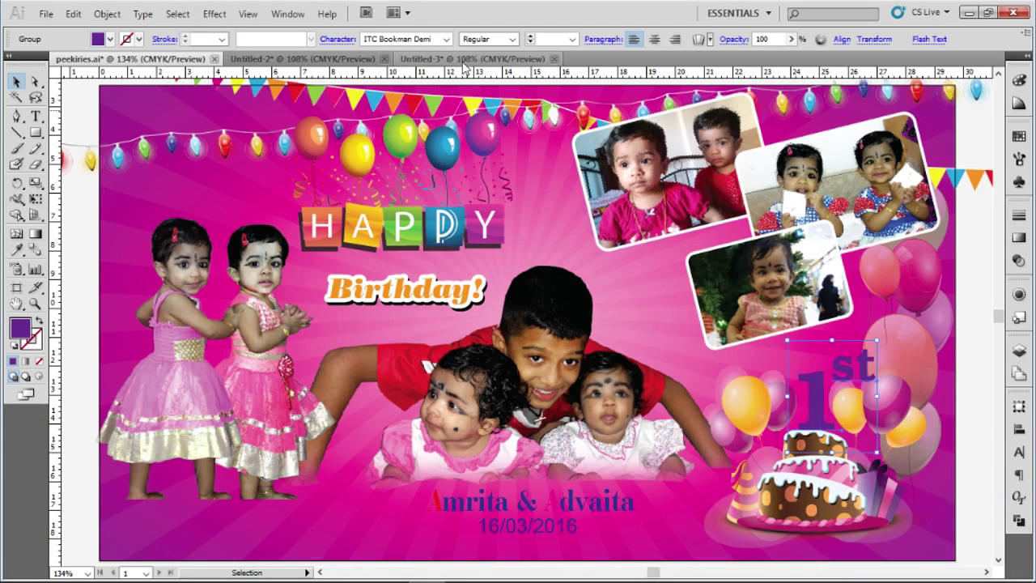
left_click(462, 59)
left_click(348, 60)
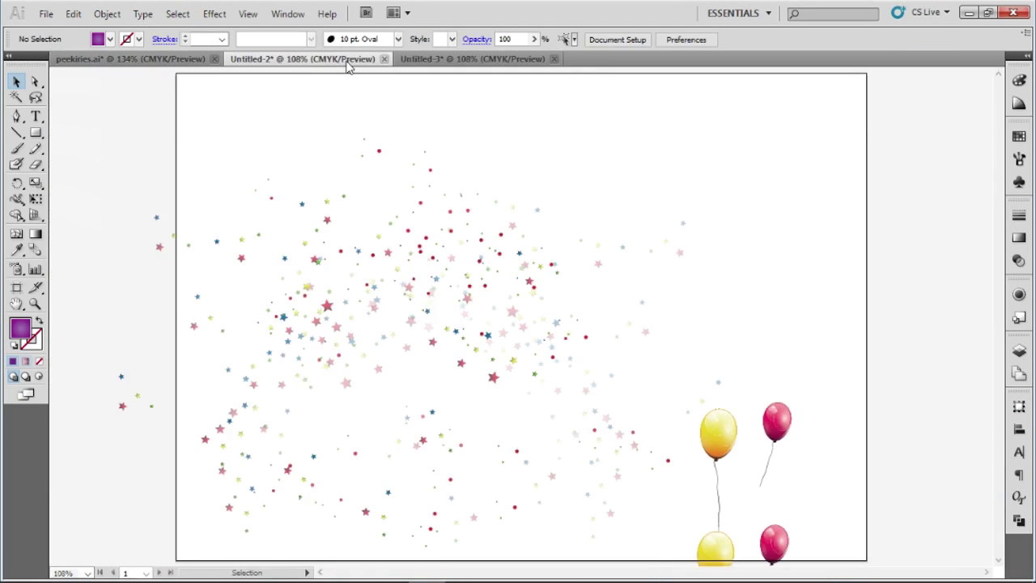
Move the star confetti from Untitled-2 onto the banner, shifted up and left.
left_click(450, 261)
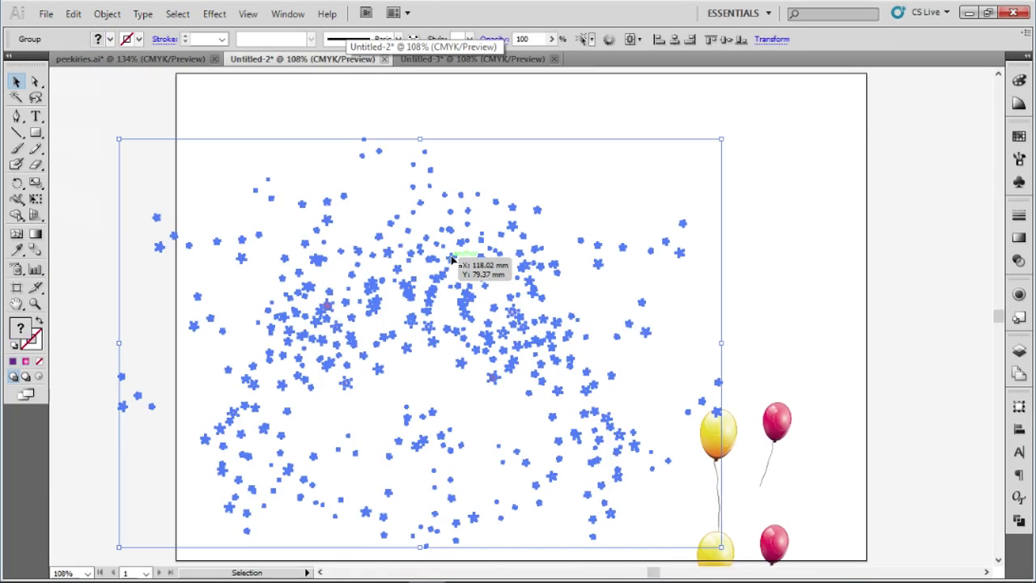
key("ctrl+x")
left_click(129, 59)
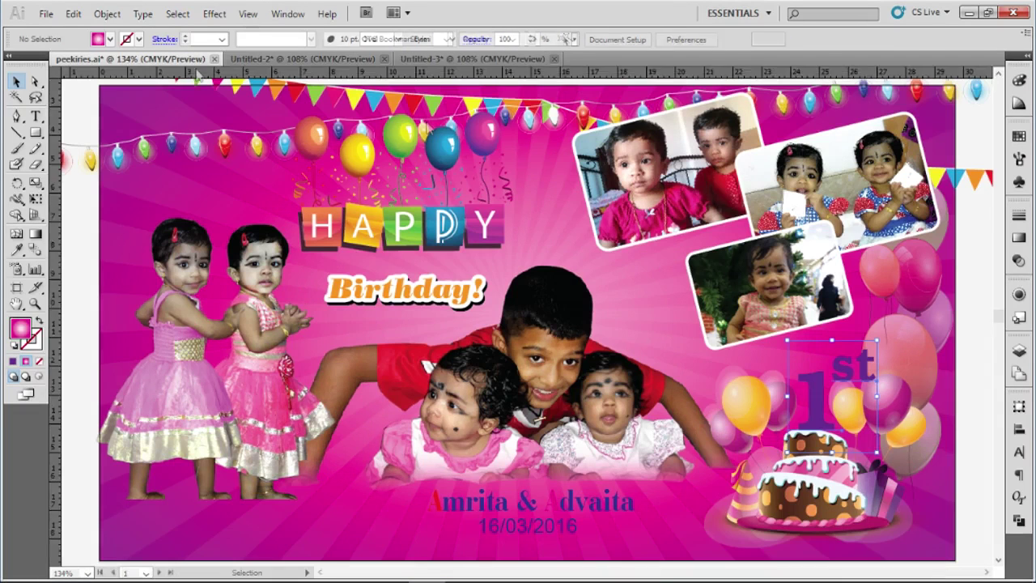
key("ctrl+v")
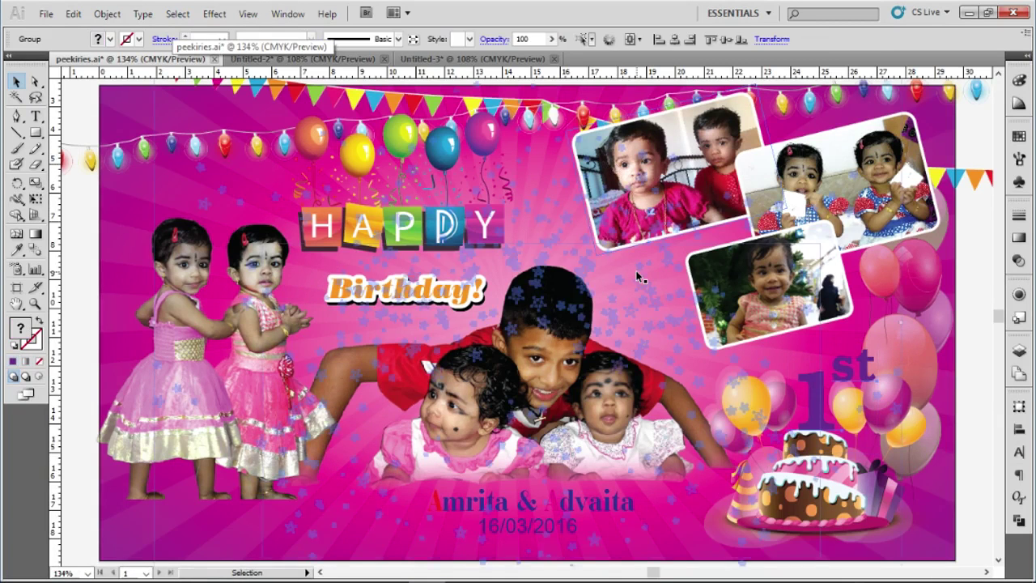
left_click(975, 273)
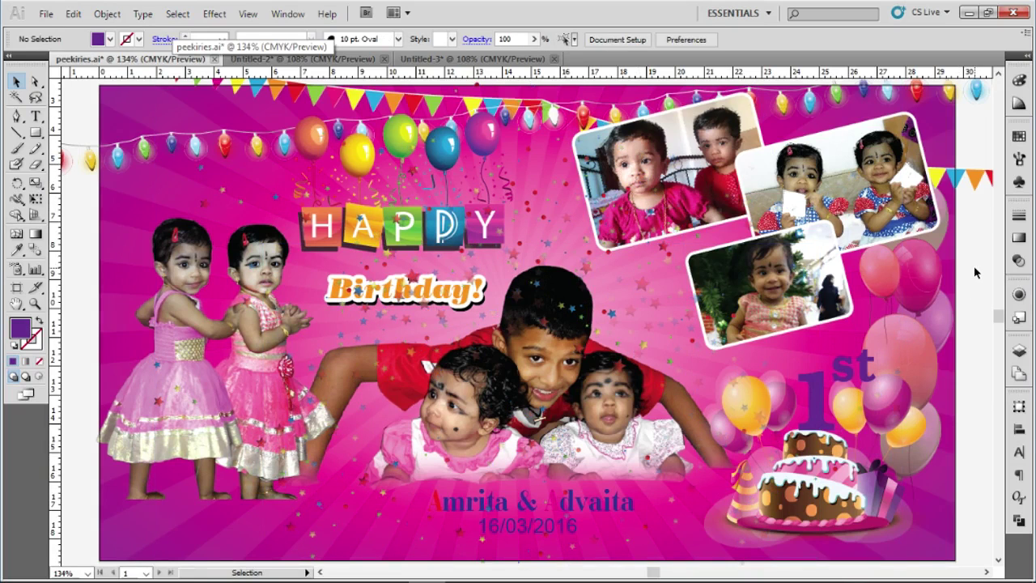
left_click(406, 322)
left_click_drag(406, 323, 322, 269)
key("Delete")
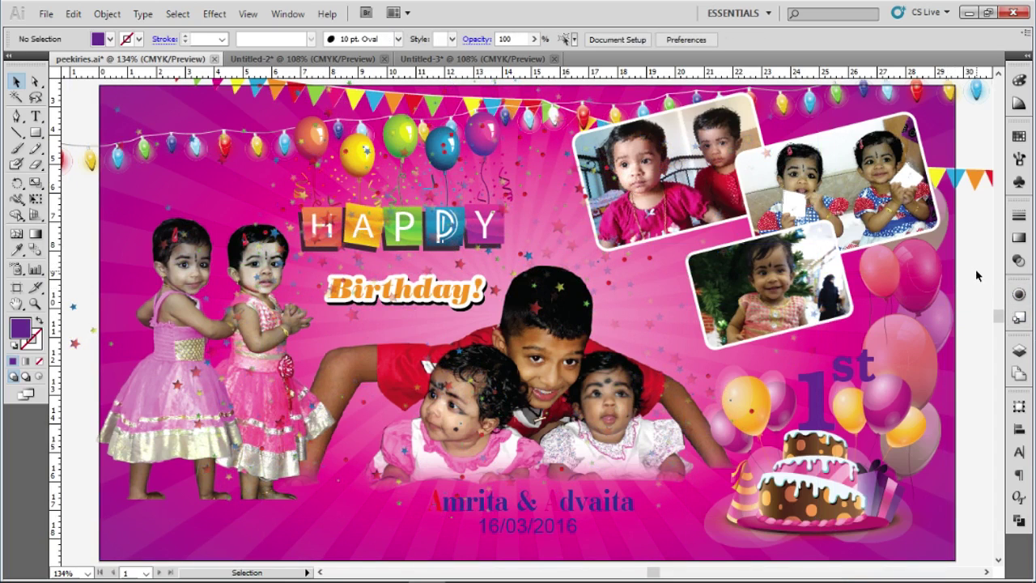
Bring the twin girls and centre children cut-outs in front of the confetti.
left_click(181, 445)
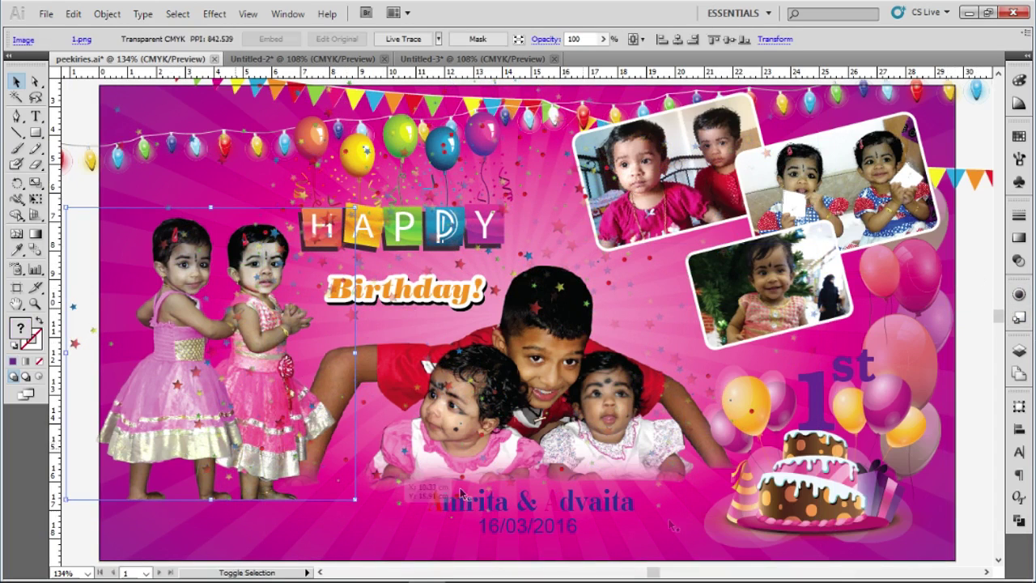
left_click(657, 438, "shift")
right_click(608, 363)
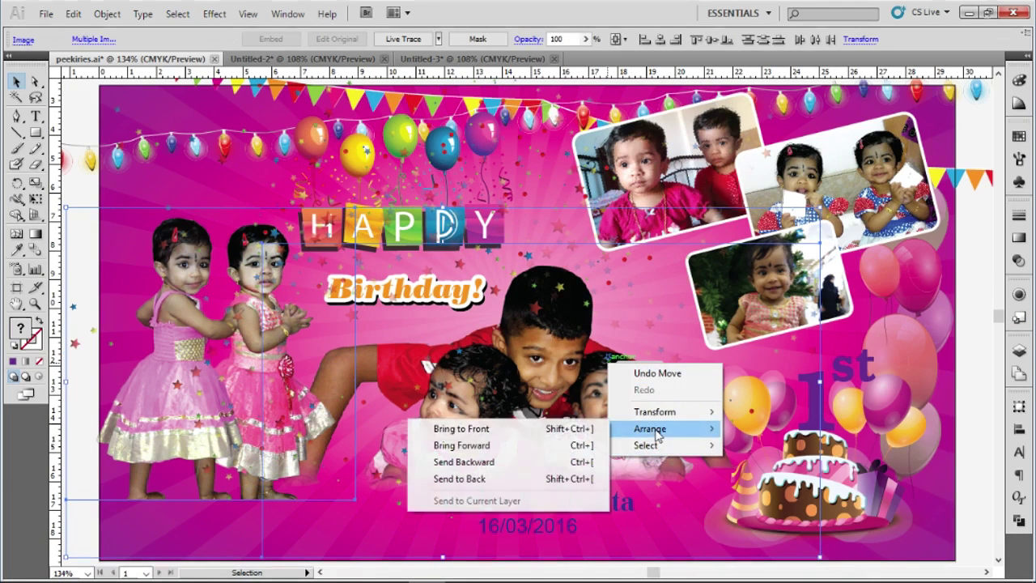
left_click(526, 430)
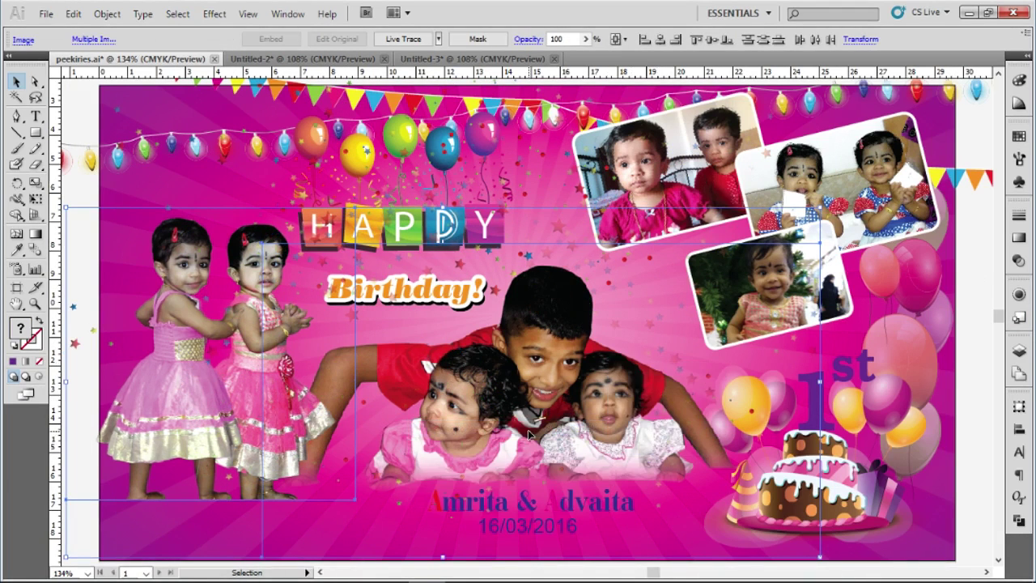
left_click(977, 368)
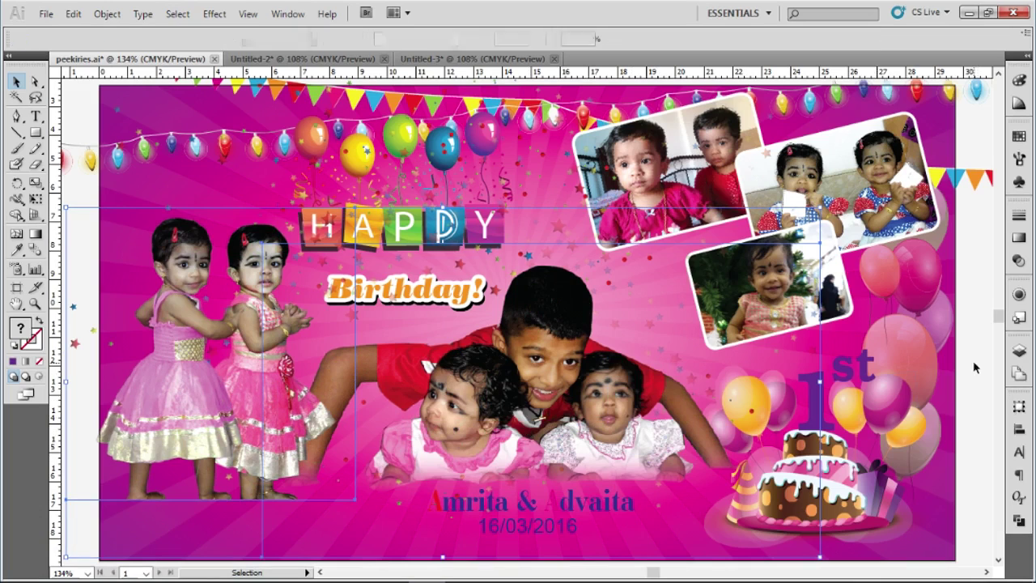
left_click(594, 504)
key("ctrl+shift+a")
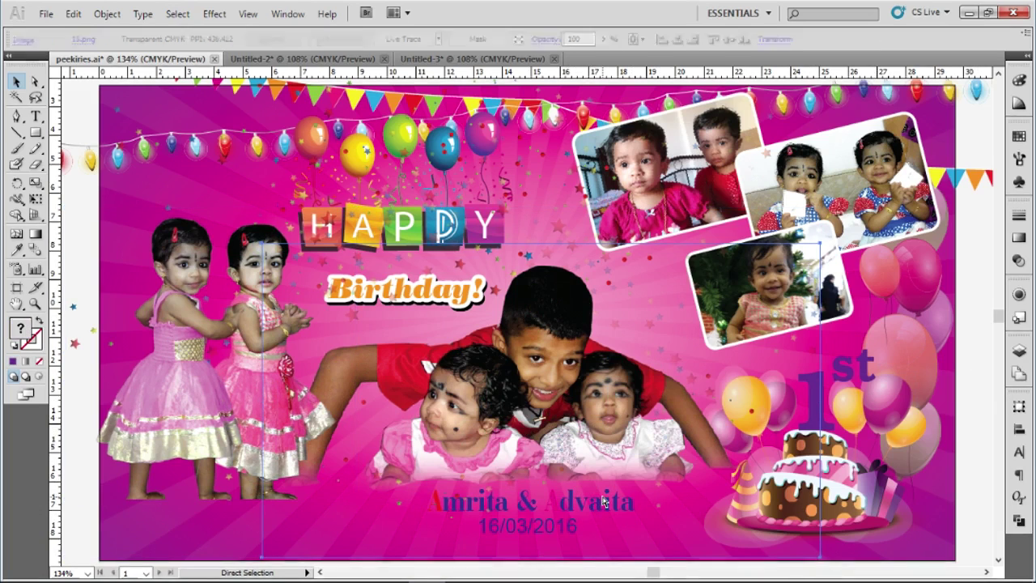
Bring the names-and-date text to the front over the kids' photo.
left_click(603, 501)
right_click(603, 503)
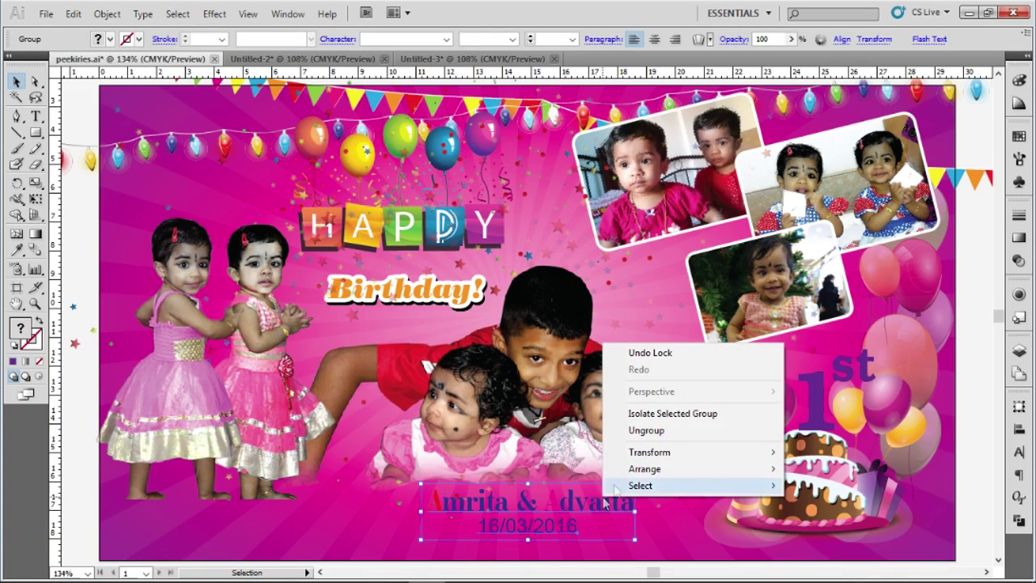
left_click(456, 469)
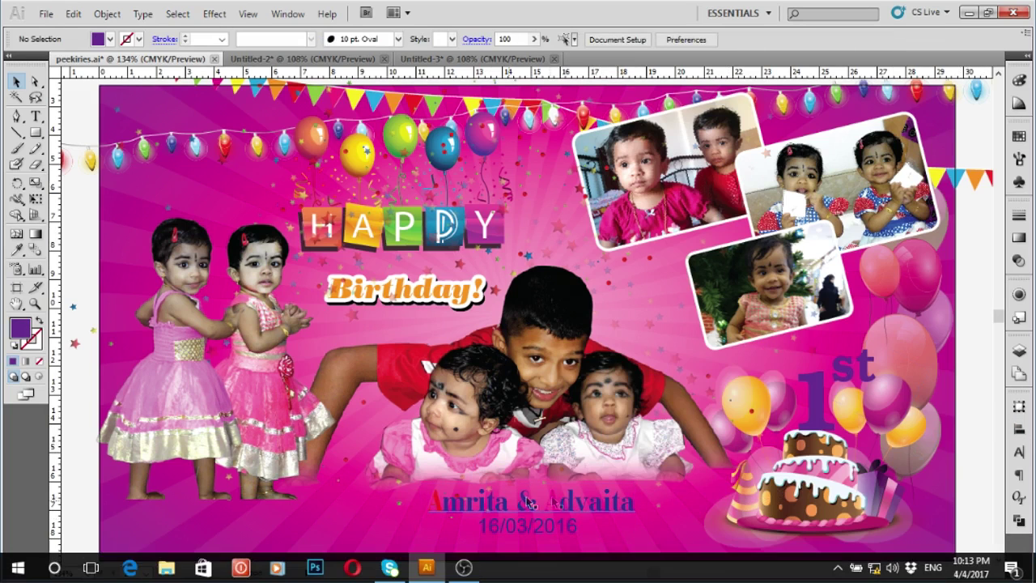
left_click(573, 414)
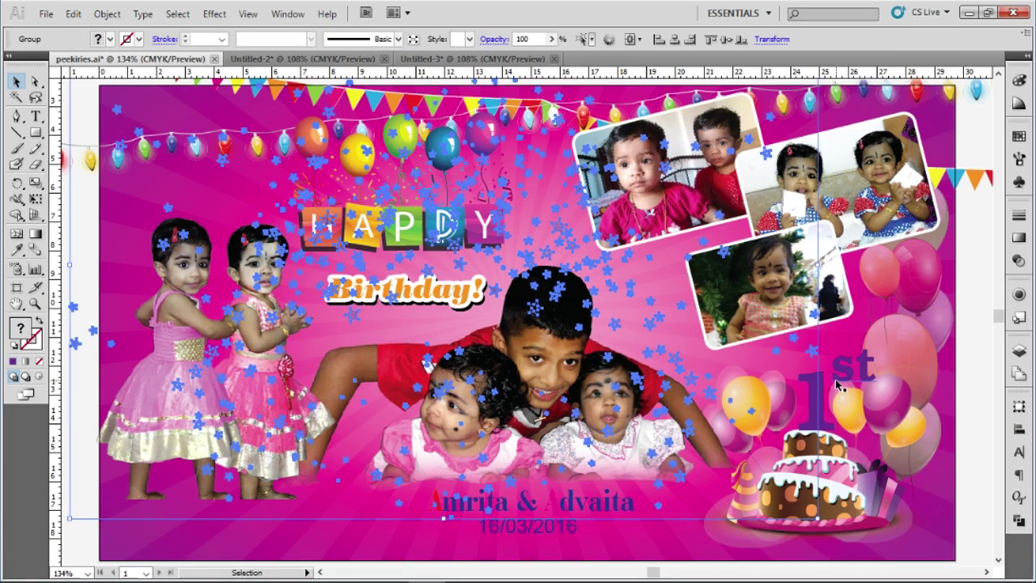
left_click(975, 258)
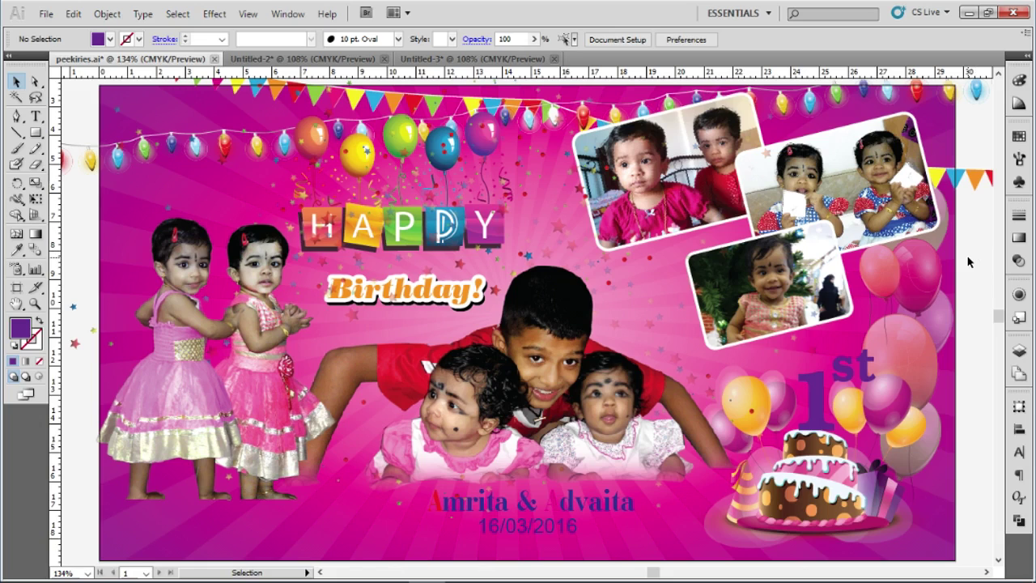
Select the names-and-date caption together with the 1st lettering for editing.
left_click(569, 512)
left_click(817, 408, "shift")
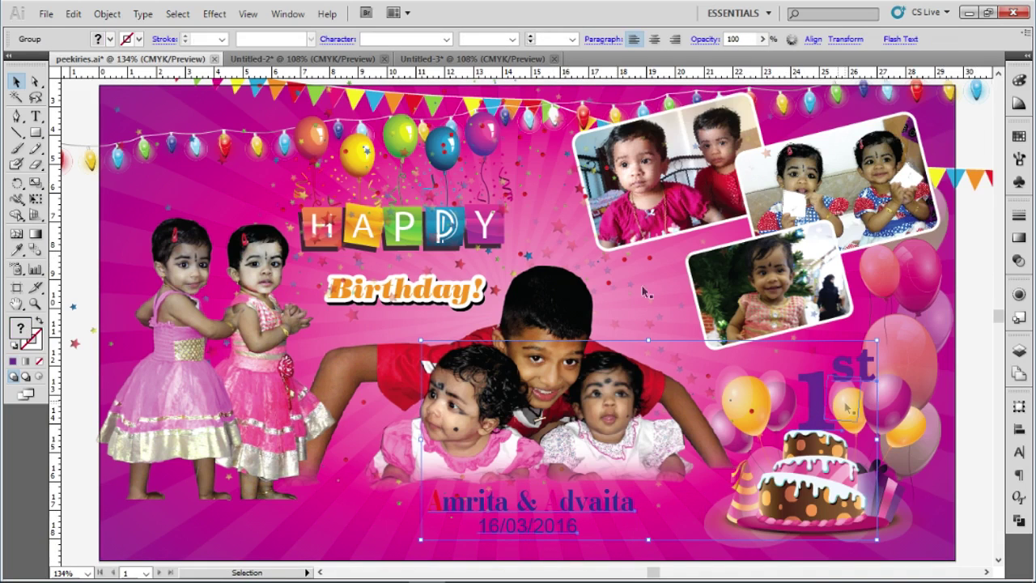
left_click(72, 13)
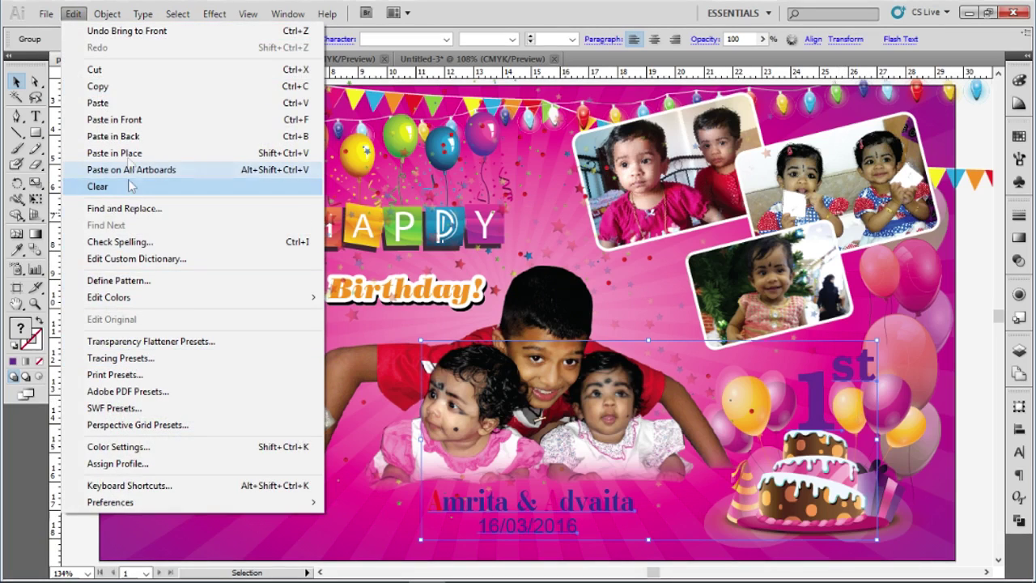
Duplicate the names, date and 1st text with Copy and Paste in Place.
left_click(98, 85)
left_click(73, 14)
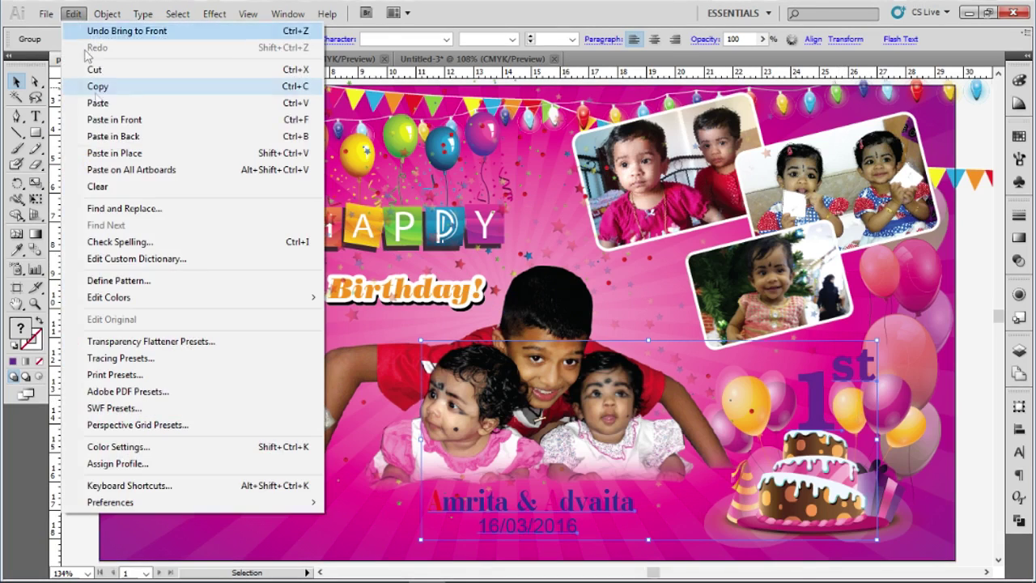
left_click(292, 157)
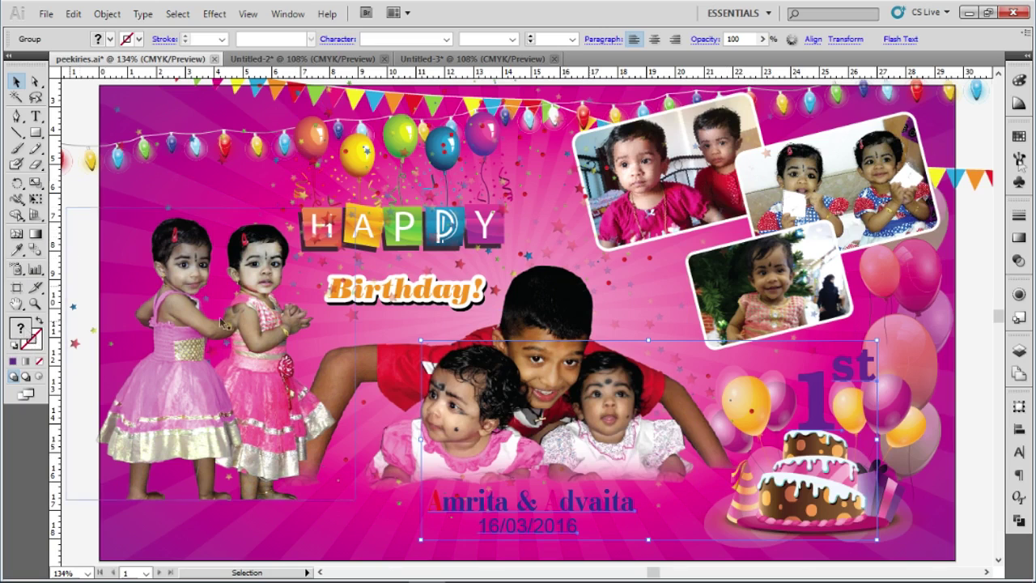
Give the text copy a white fill and a white 2 pt stroke with round joins.
left_click(1019, 135)
left_click(871, 148)
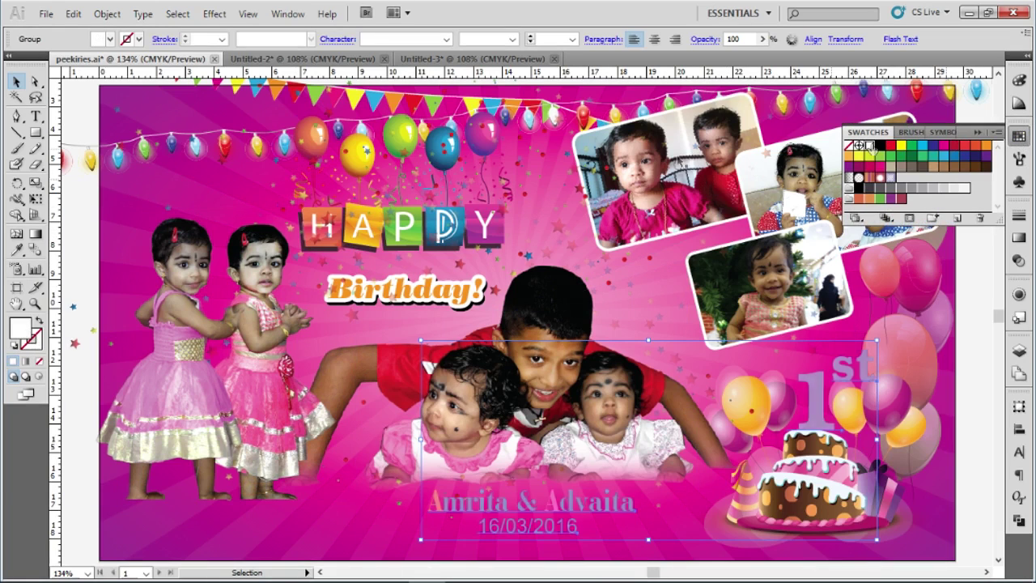
left_click_drag(20, 327, 30, 338)
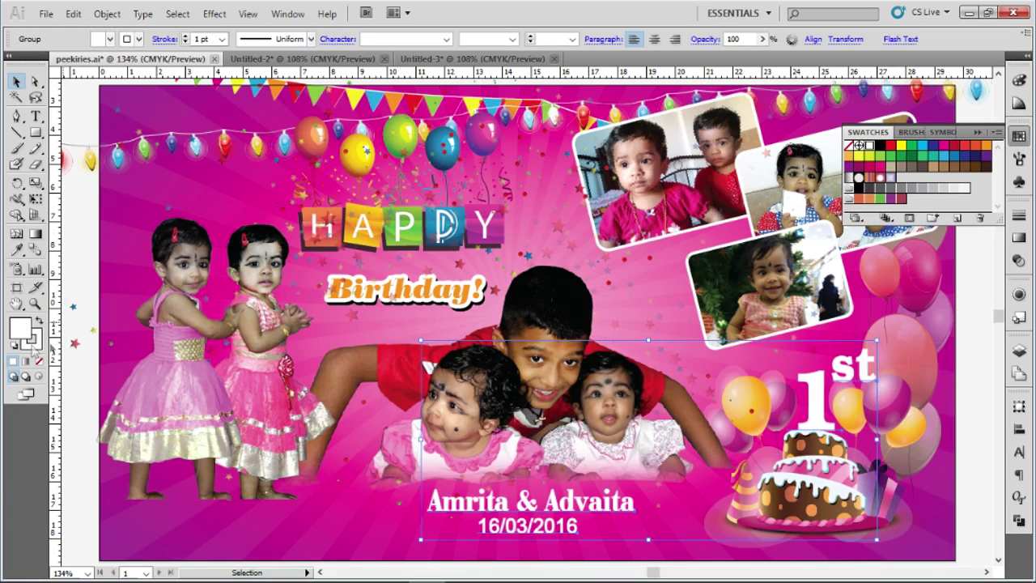
left_click(1019, 215)
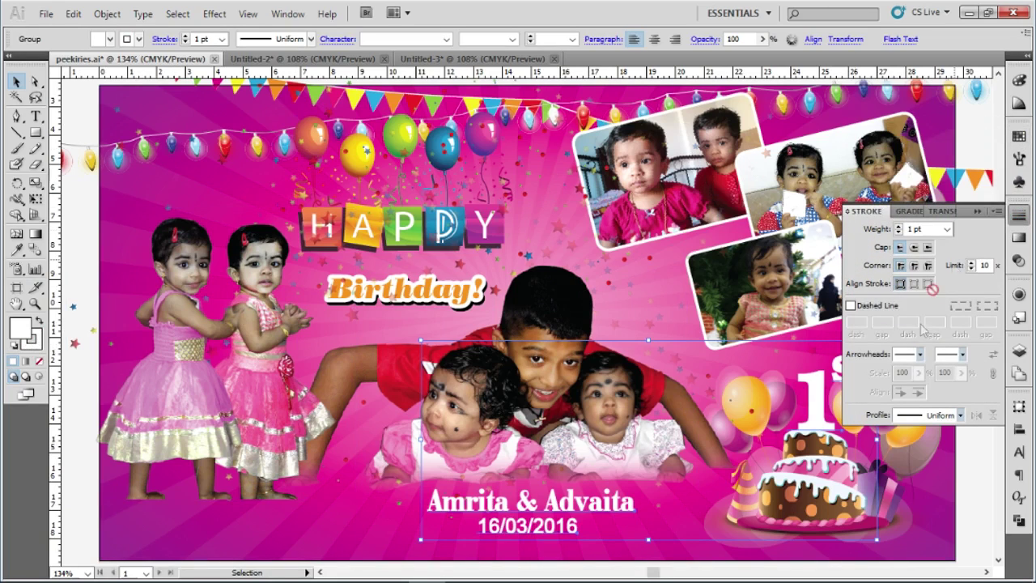
double_click(923, 229)
type("2")
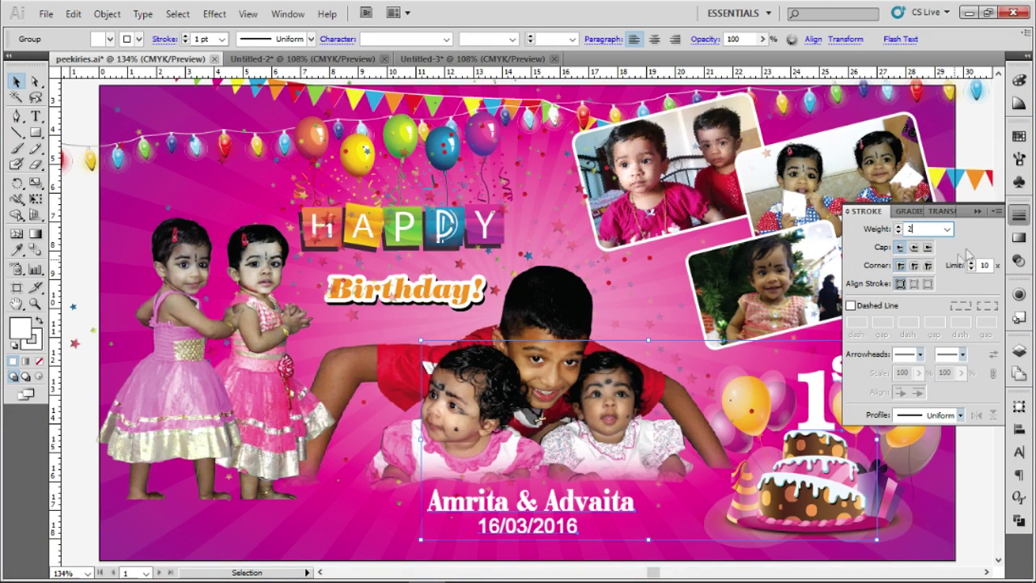
key("Return")
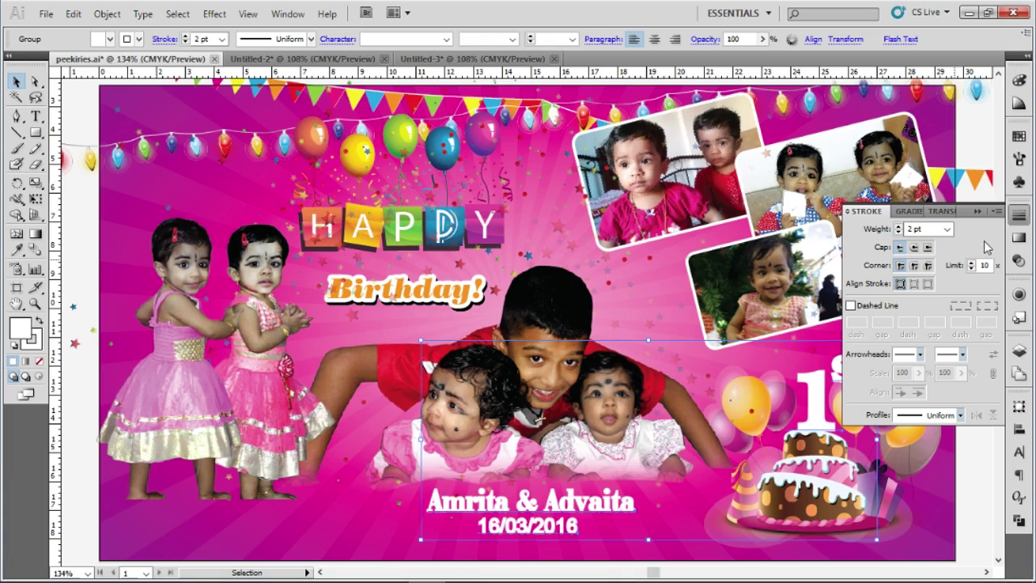
left_click(915, 266)
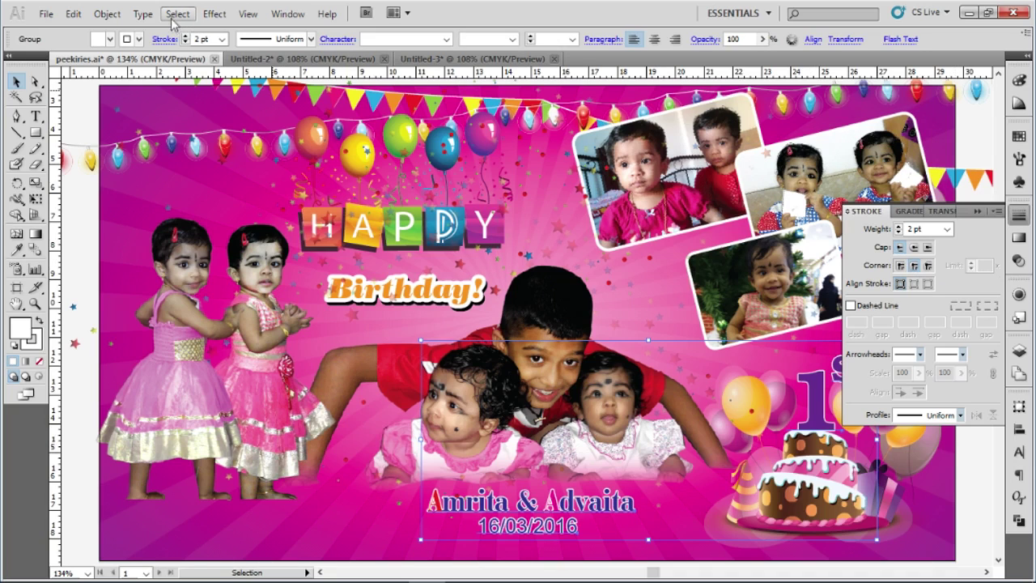
left_click(214, 15)
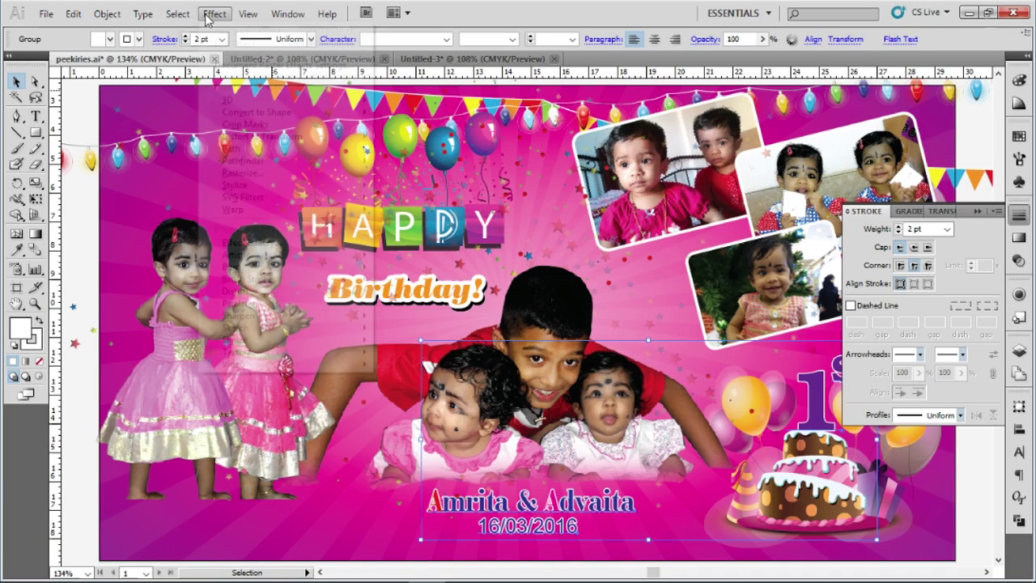
mouse_move(235, 186)
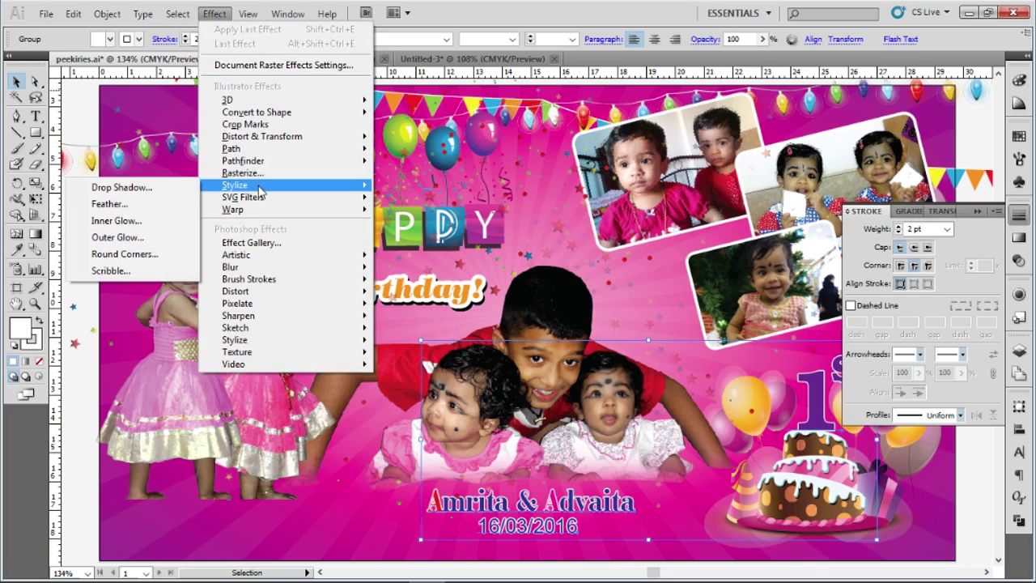
Apply a Drop Shadow with 1 mm X offset, 1 mm Y offset and 1 mm blur.
left_click(158, 191)
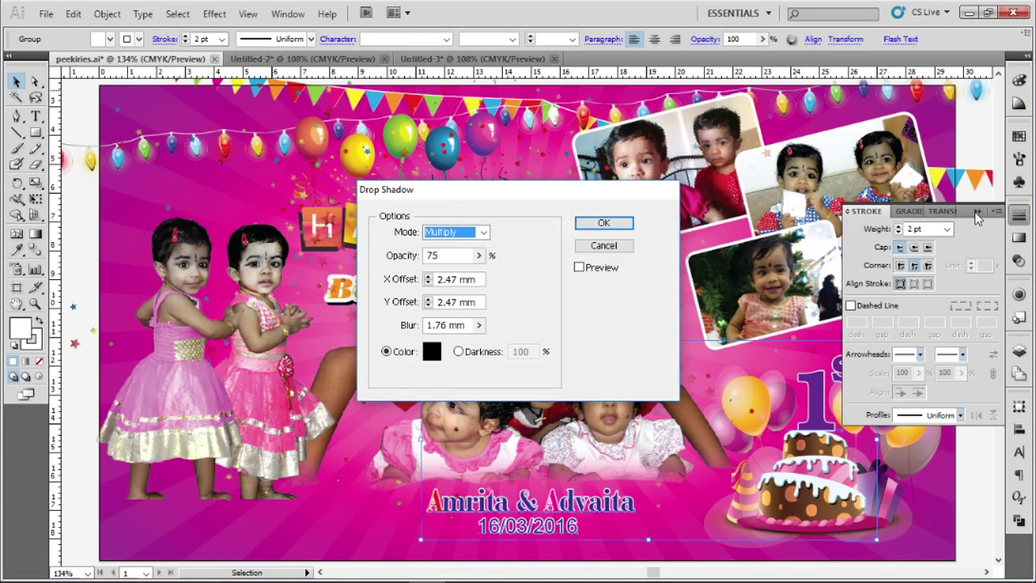
mouse_move(609, 193)
left_mouse_down()
mouse_move(499, 173)
mouse_move(484, 151)
left_mouse_up()
left_click(455, 225)
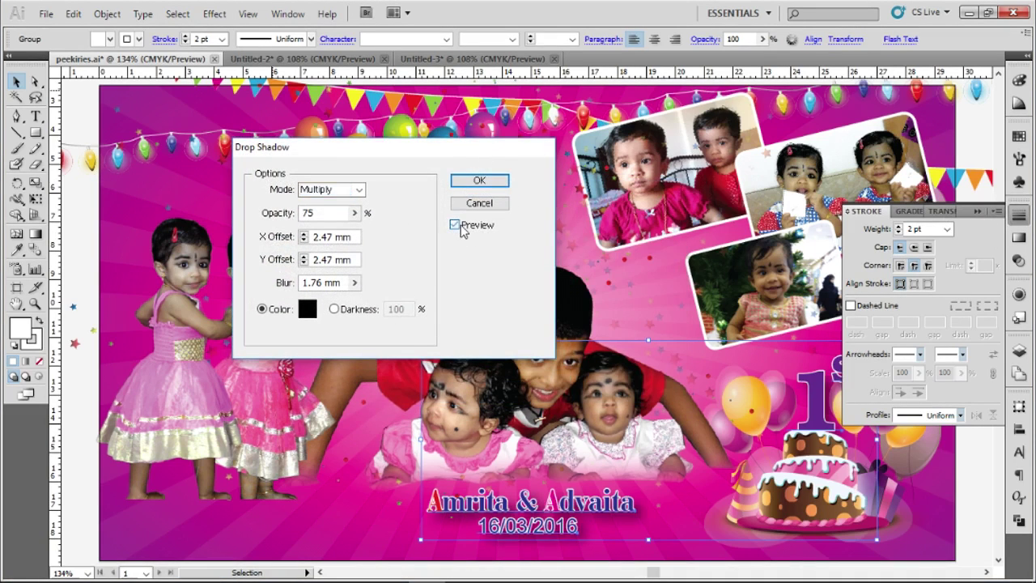
left_click(358, 236)
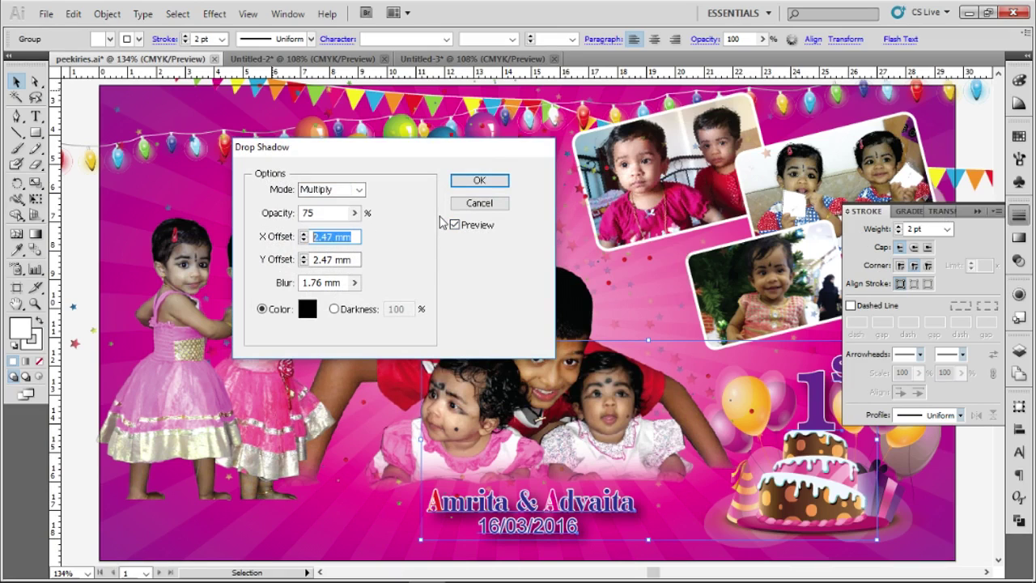
type("1")
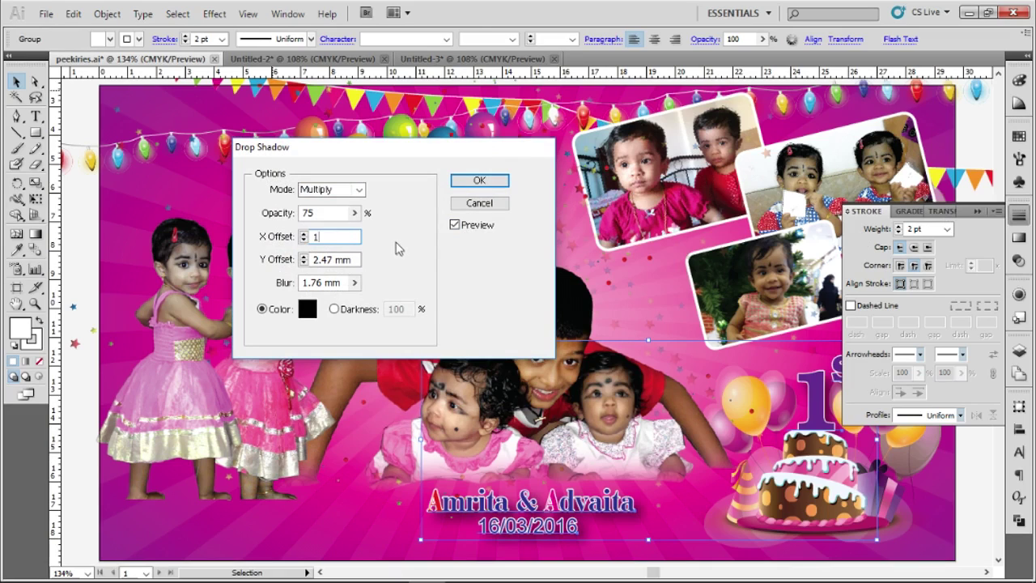
left_click_drag(356, 259, 317, 260)
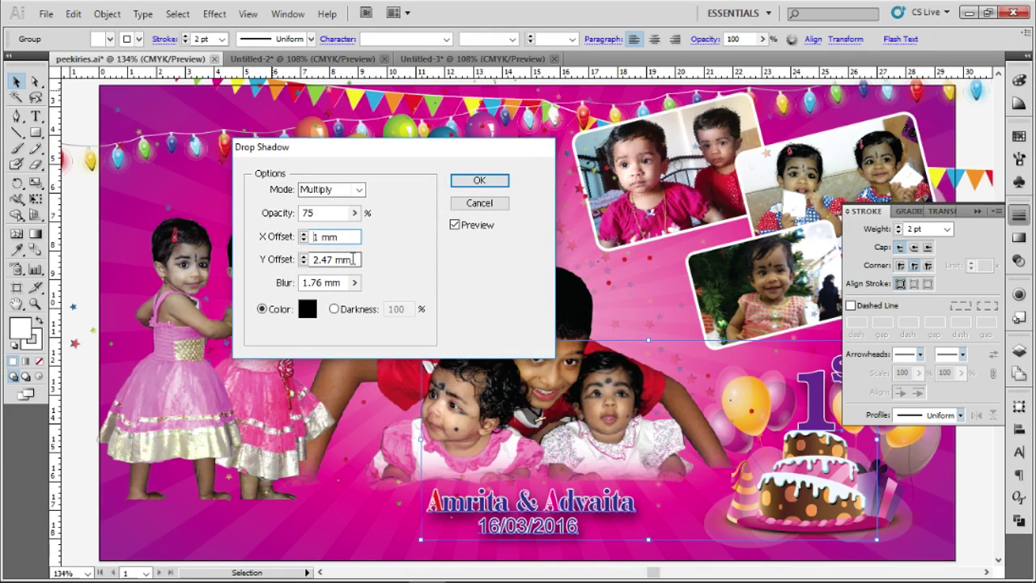
key("BackSpace")
key("BackSpace")
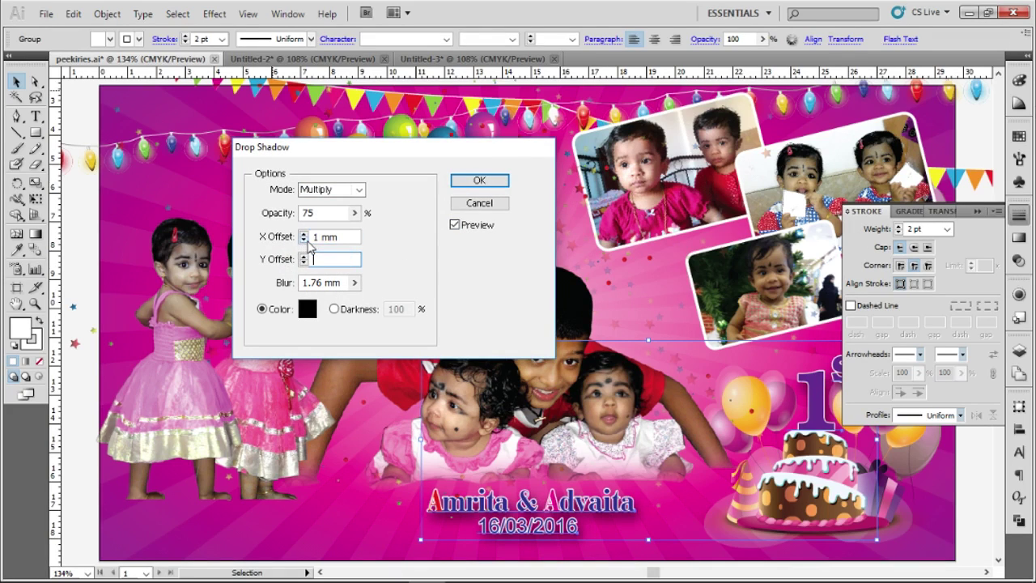
left_click(335, 259)
type("1")
key("shift+Tab")
left_click(315, 259)
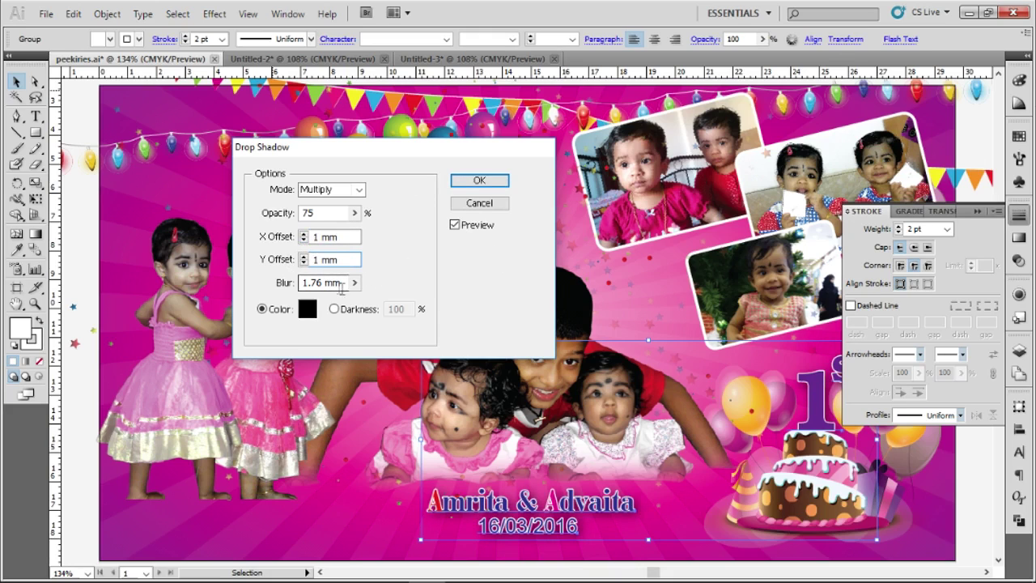
key("Tab")
type("1")
key("Tab")
left_click(454, 225)
left_click(478, 181)
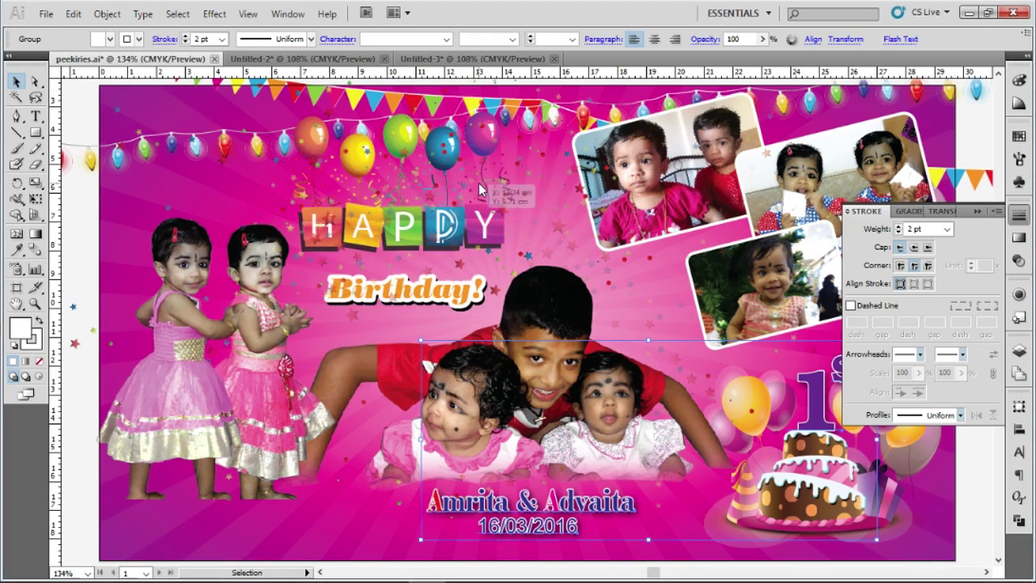
Close the Stroke panel and deselect everything to view the finished banner.
left_click(979, 211)
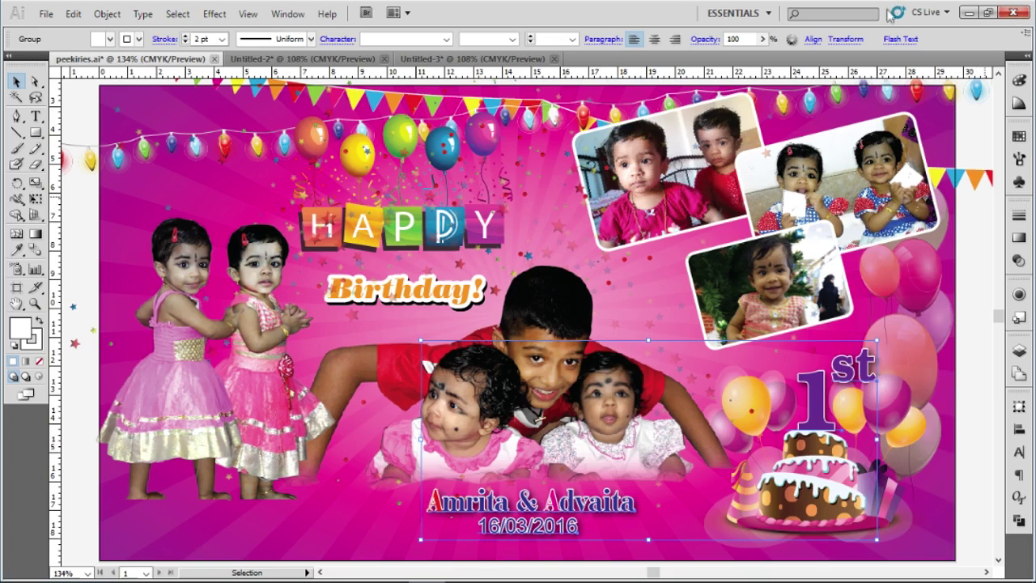
left_click(974, 386)
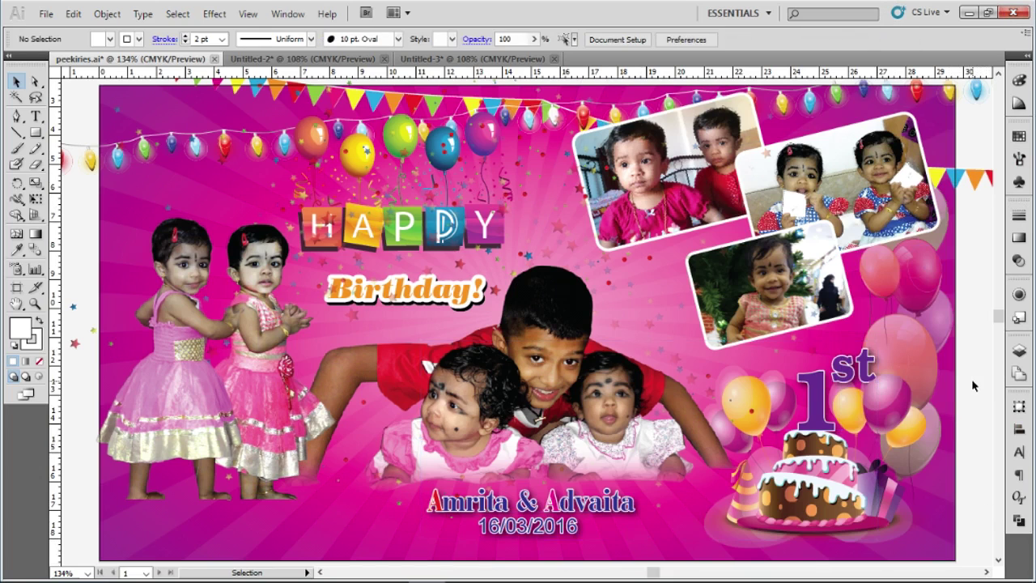
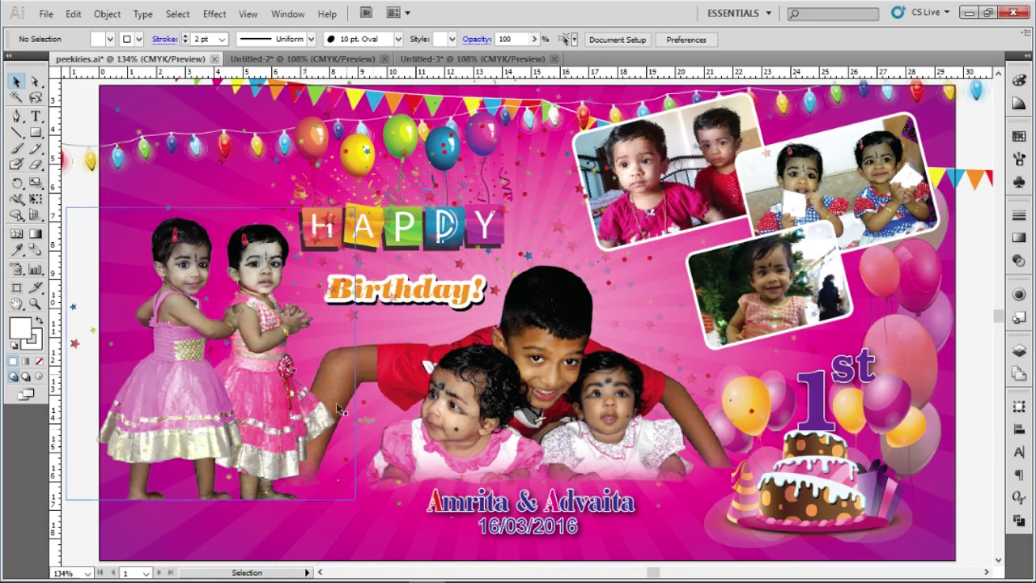
Move the twins cutout photo (1.png) about 2 cm lower, toward the banner's bottom-left.
left_click(260, 349)
left_click_drag(260, 330, 264, 385)
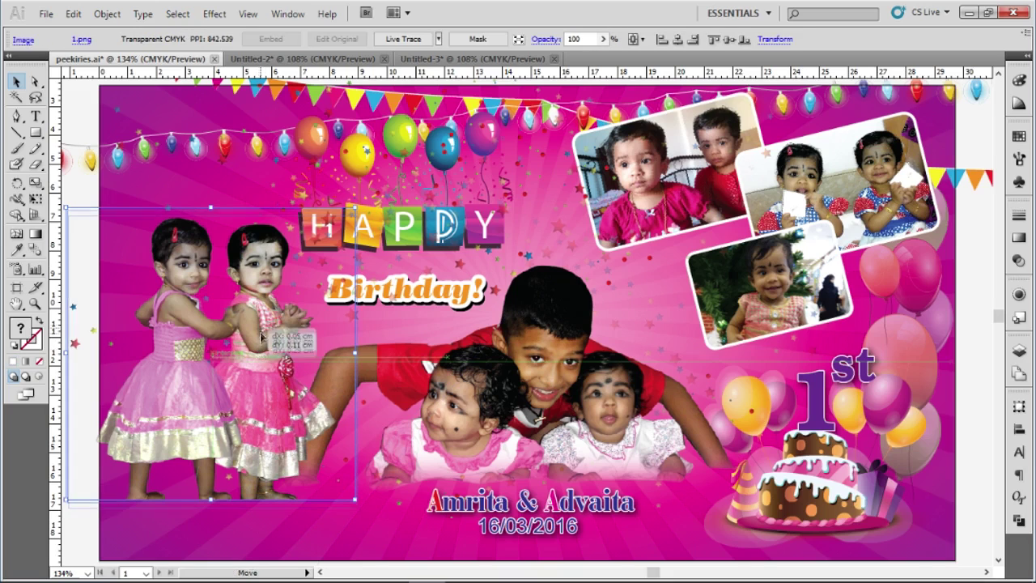
left_click_drag(265, 385, 264, 389)
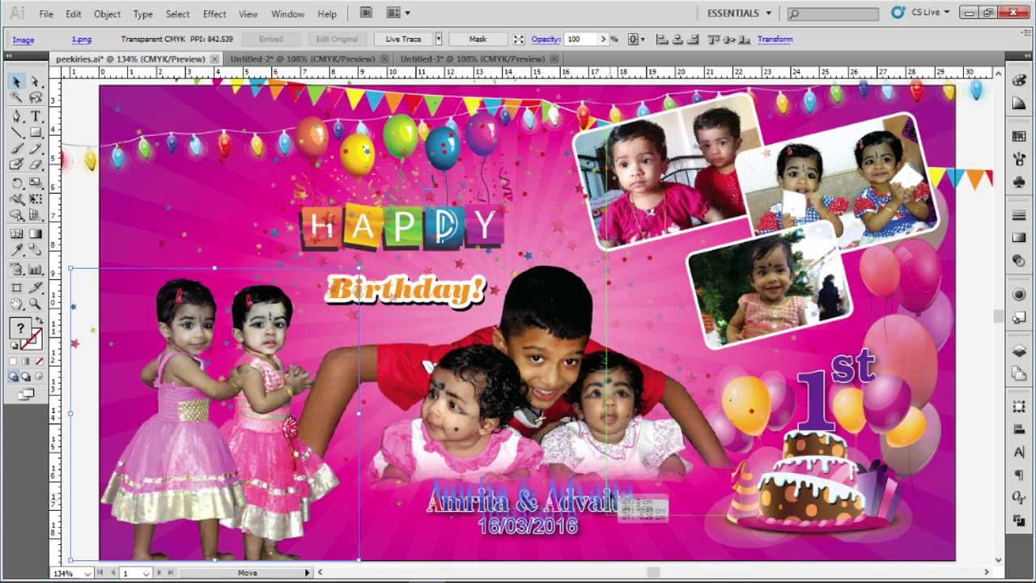
left_click_drag(612, 508, 611, 491)
left_click_drag(620, 407, 635, 365)
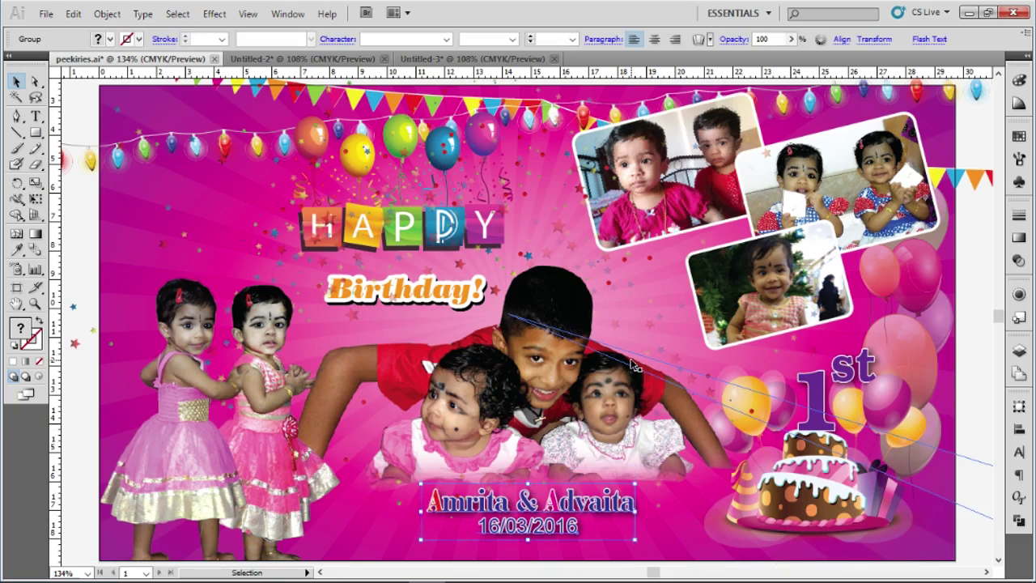
Nudge the Amrita & Advaita names and date text up to sit just beneath the babies.
scroll(639, 405, "down", 3)
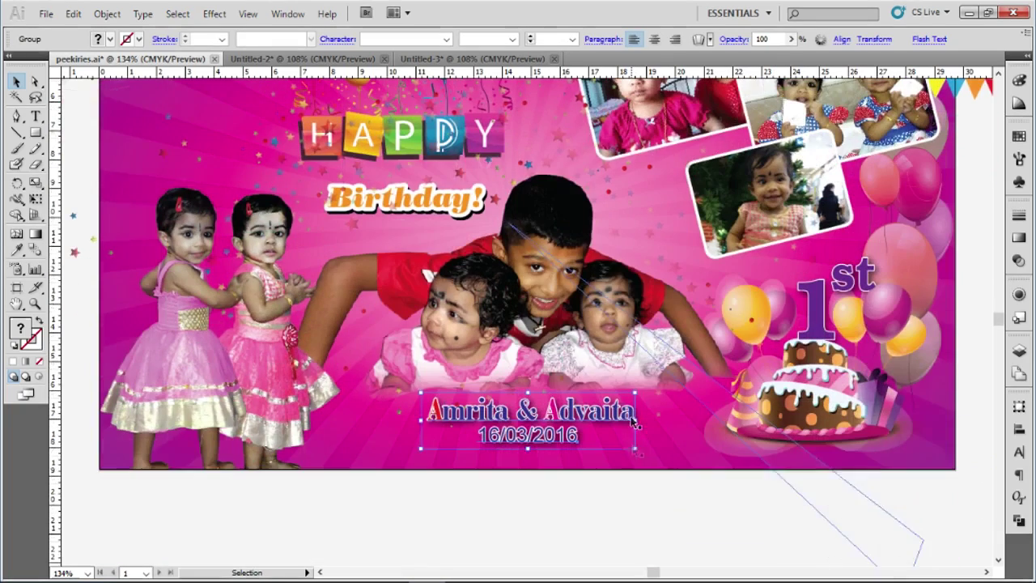
left_click(697, 522)
left_click_drag(714, 532, 645, 463)
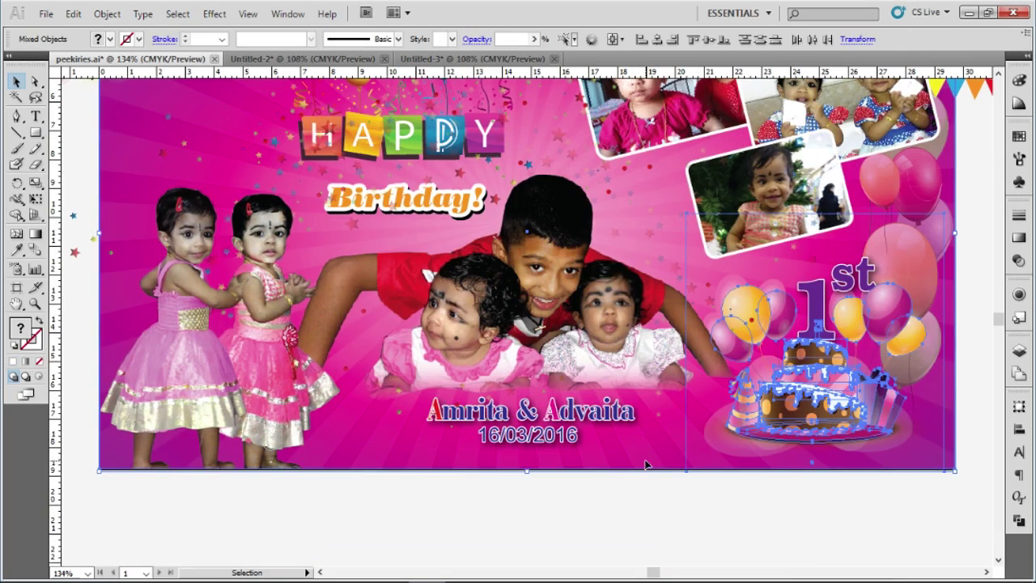
left_click_drag(578, 515, 521, 440)
key("Up")
key("Up")
key("Up")
key("Up")
key("Up")
key("Up")
key("Up")
key("Up")
key("Up")
key("Up")
key("Up")
key("Up")
key("Up")
key("Up")
key("Up")
left_click(645, 536)
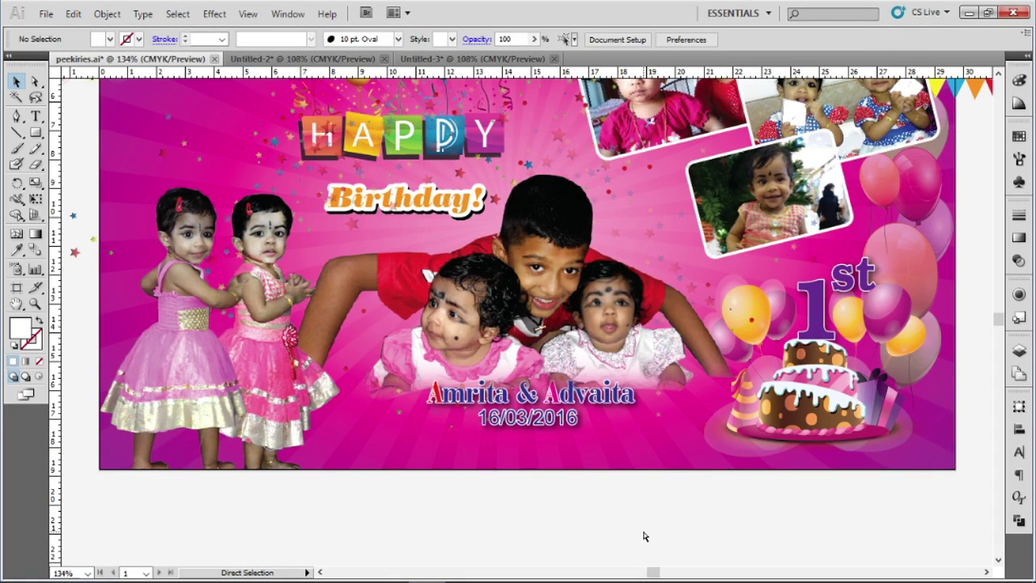
key("ctrl")
scroll(642, 506, "up", 3)
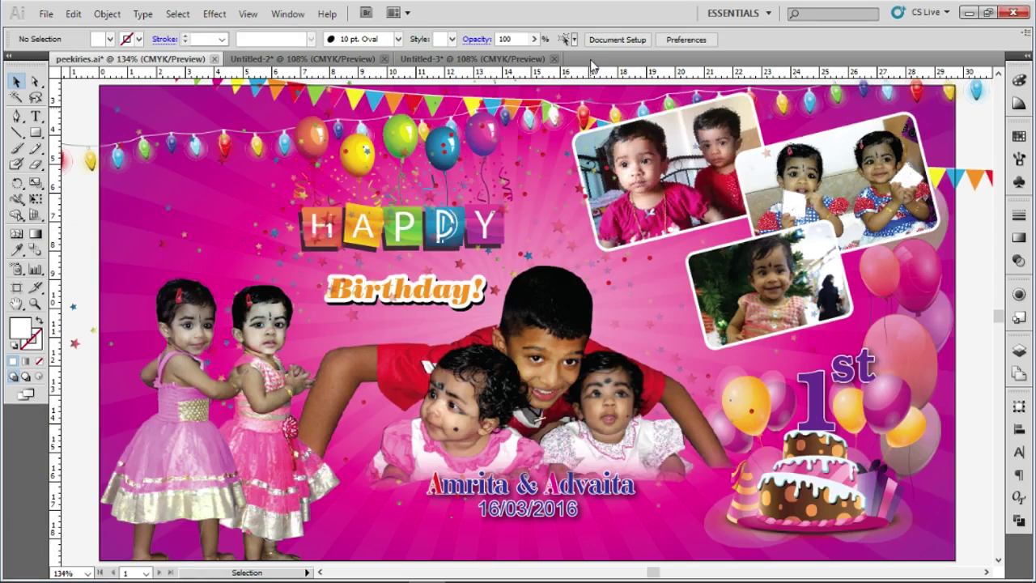
Cut the four-balloon group from Untitled-2 and paste it over the twins in peekiries.ai.
left_click(333, 65)
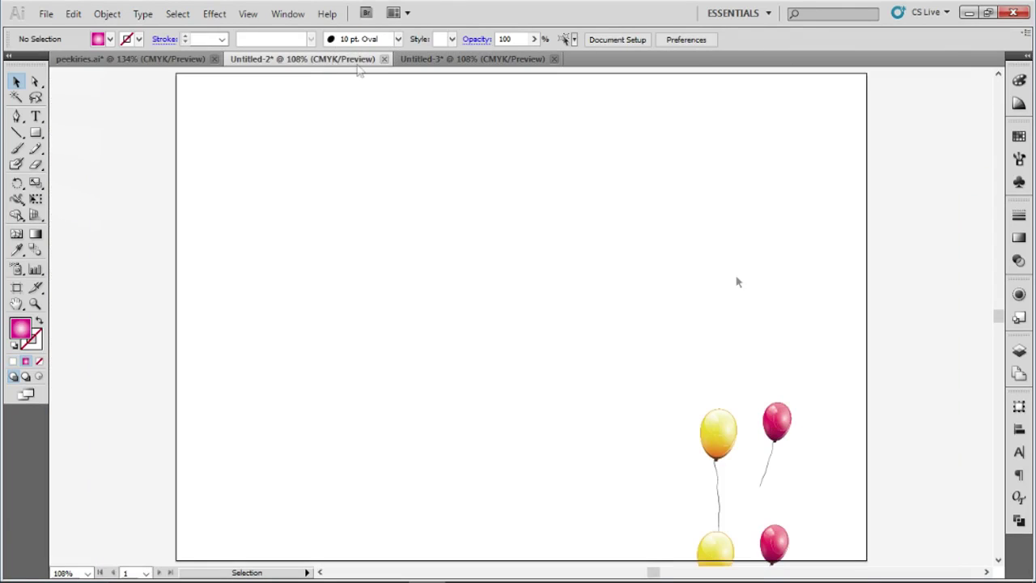
left_click(777, 424)
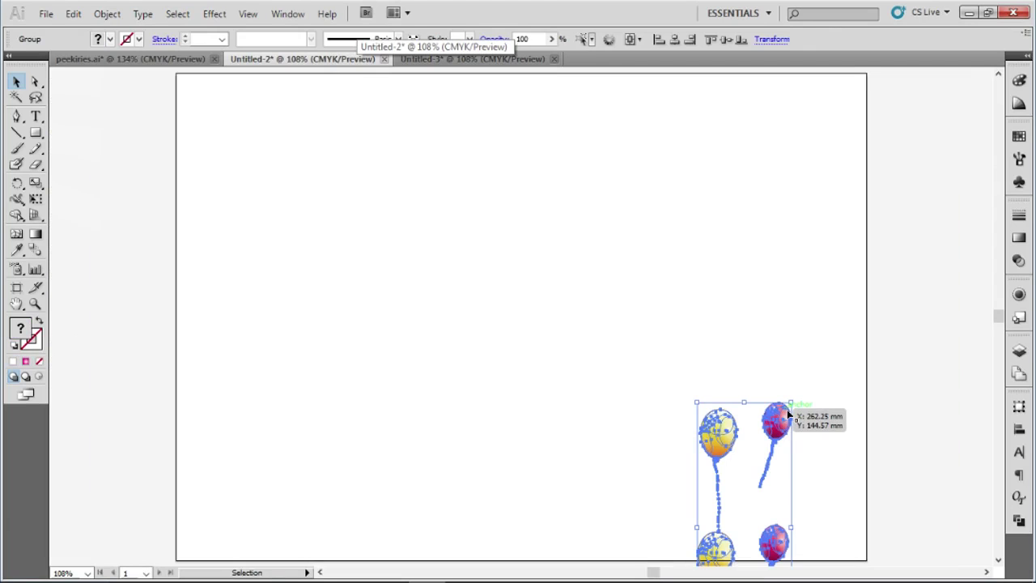
key("ctrl+x")
left_click(129, 59)
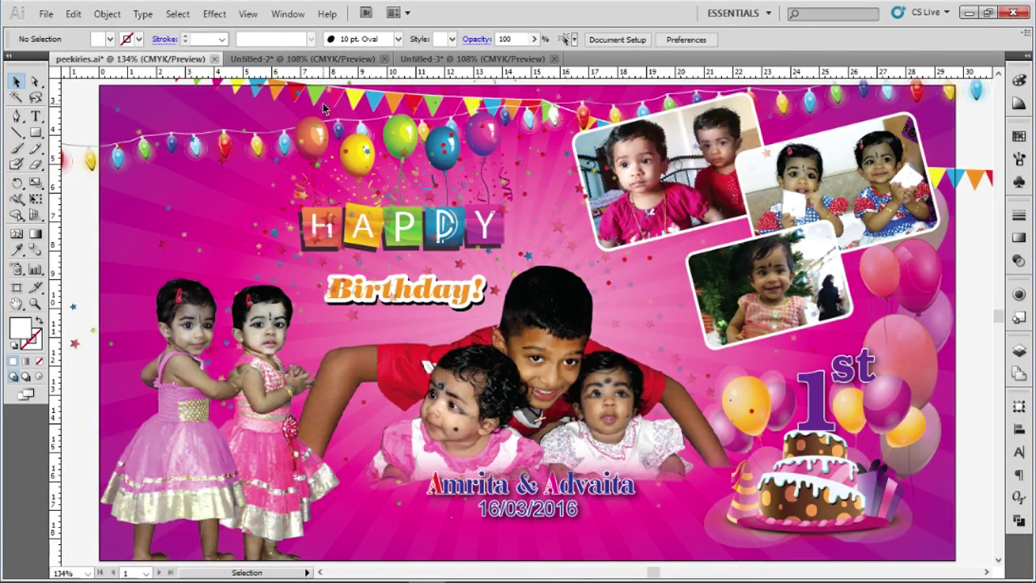
key("ctrl+v")
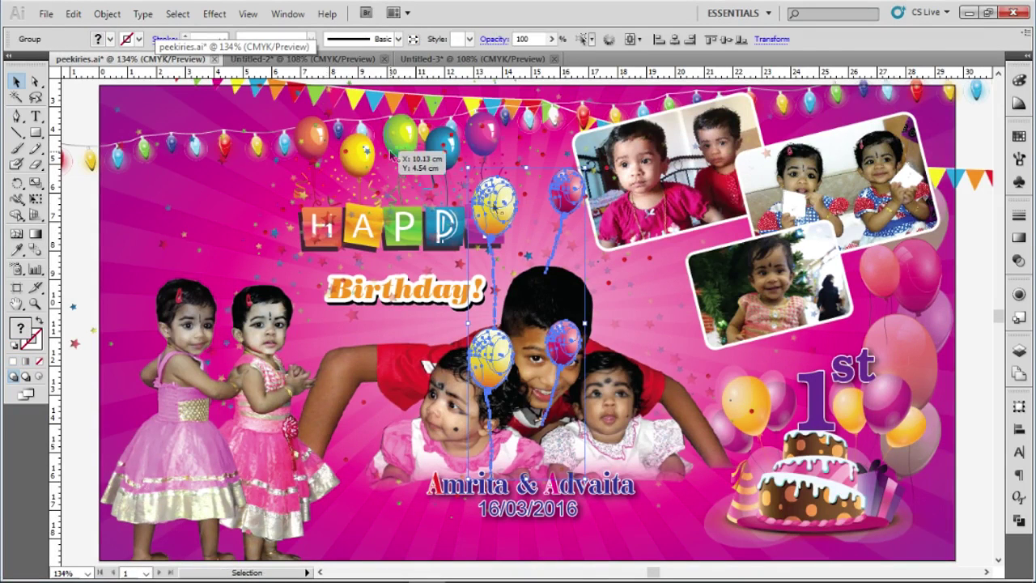
mouse_move(497, 208)
left_mouse_down()
mouse_move(165, 178)
mouse_move(147, 208)
mouse_move(142, 186)
left_mouse_up()
left_click(316, 362)
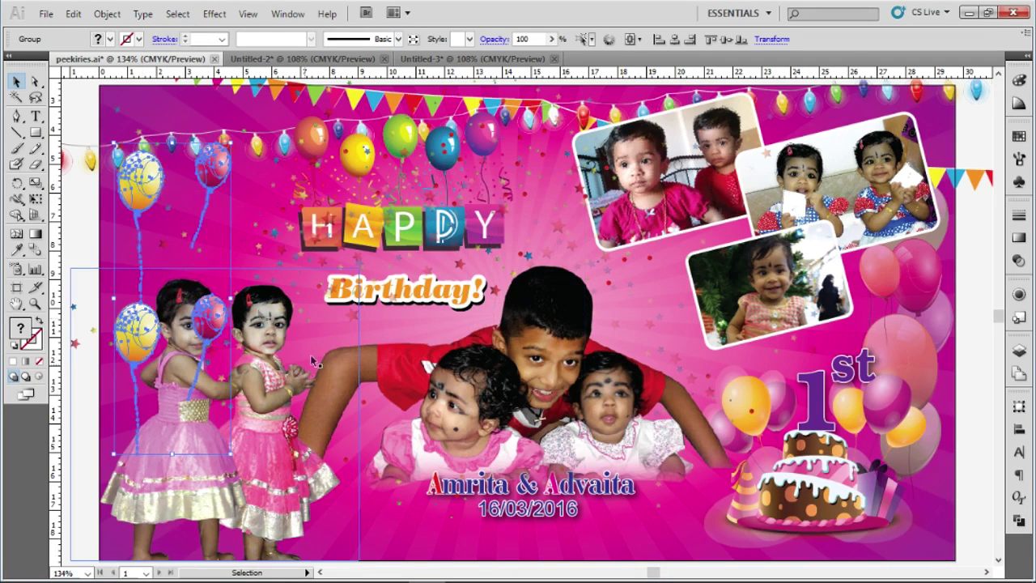
Bring the twins photo in front of the balloons and raise the balloon group higher.
right_click(264, 309)
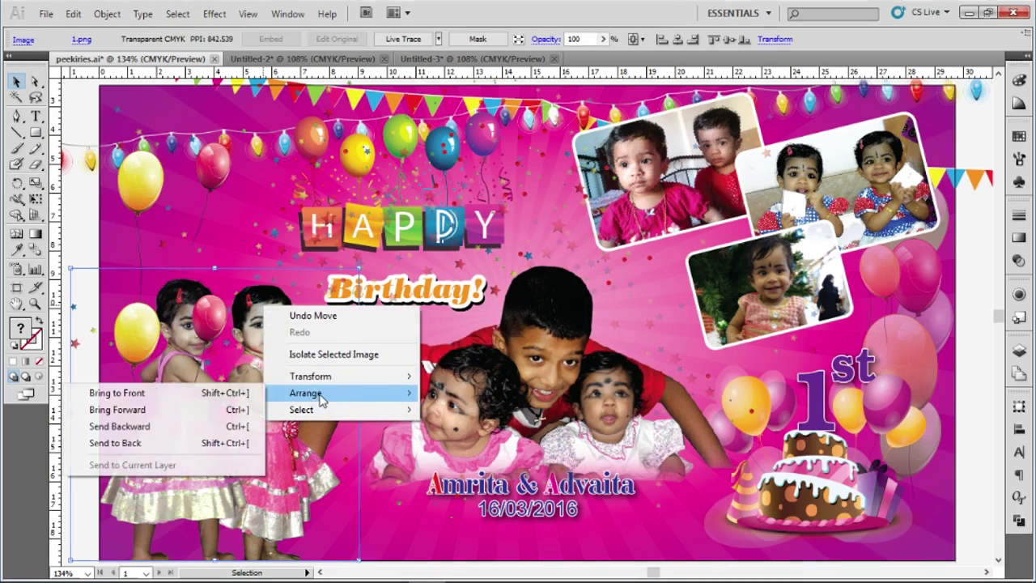
mouse_move(306, 392)
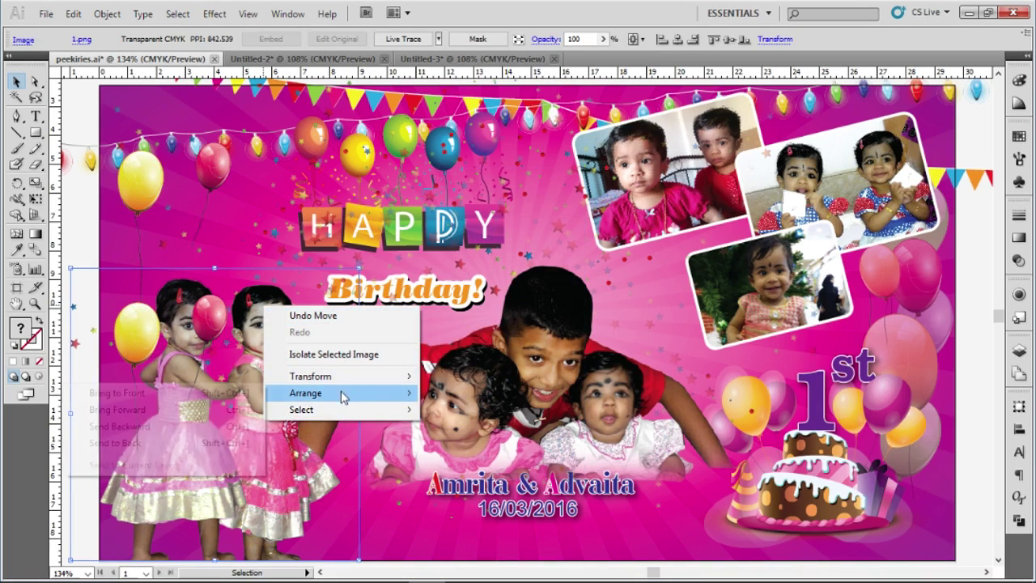
left_click(242, 392)
left_click(81, 211)
mouse_move(159, 187)
left_mouse_down()
mouse_move(159, 145)
mouse_move(173, 135)
left_mouse_up()
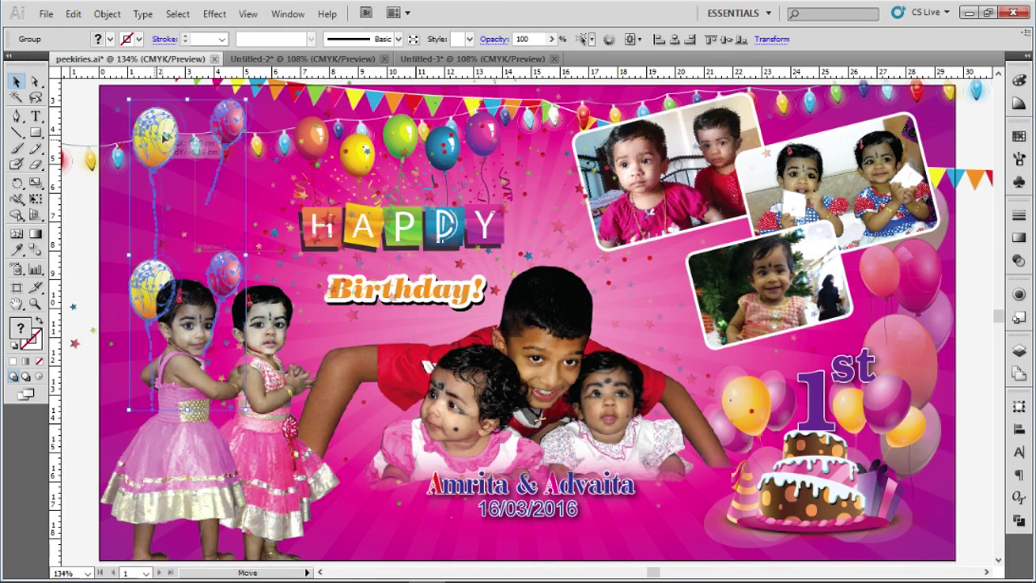
left_click(84, 205)
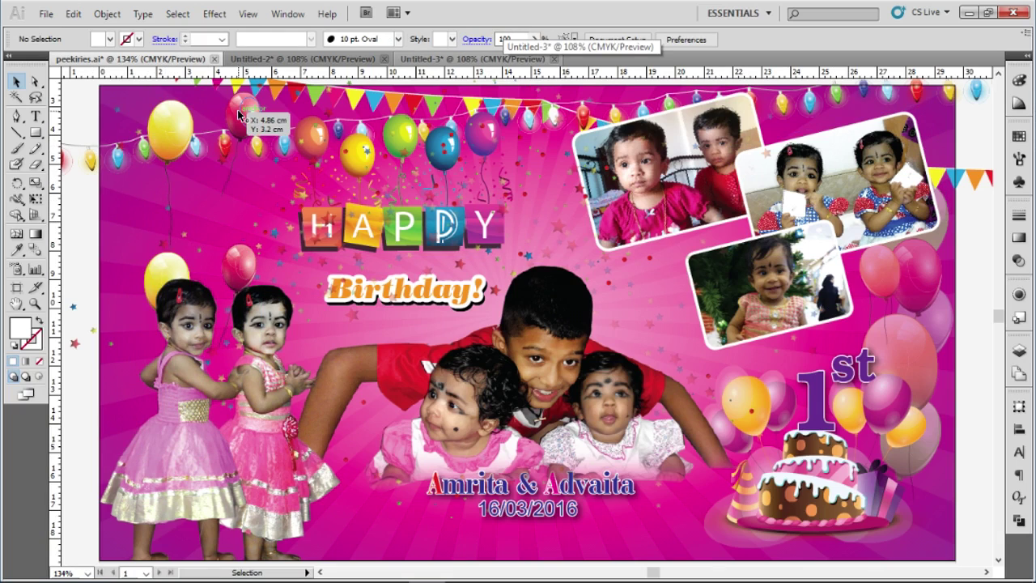
left_click(168, 132)
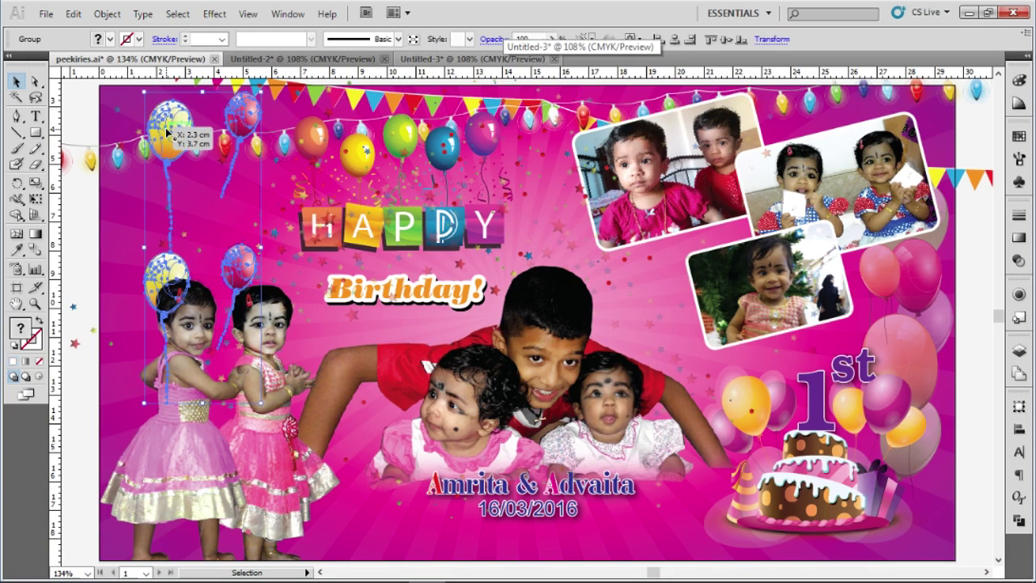
Paste a duplicate of the group's top yellow balloon and move it toward 'Birthday!'.
double_click(170, 134)
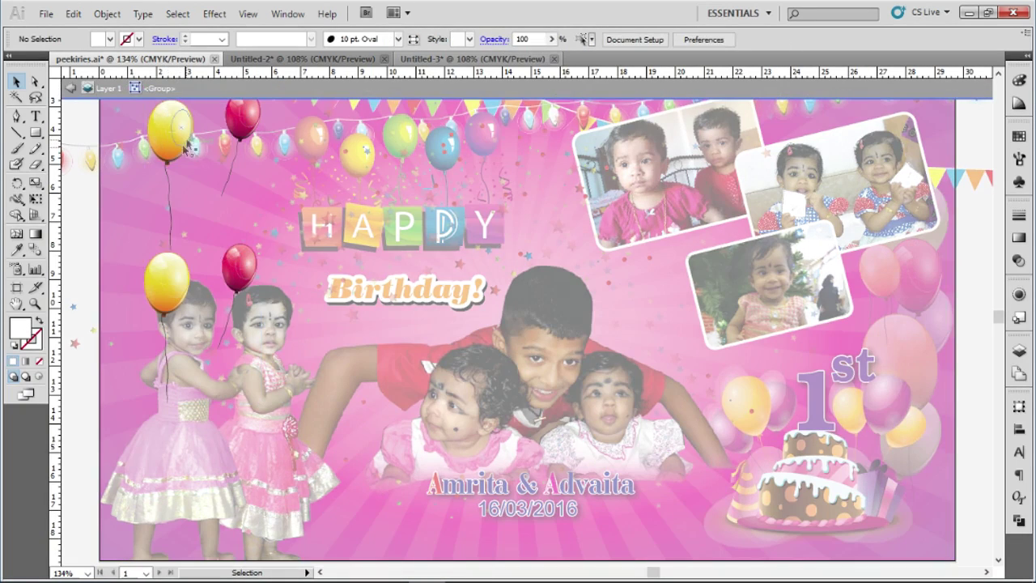
left_click(176, 132)
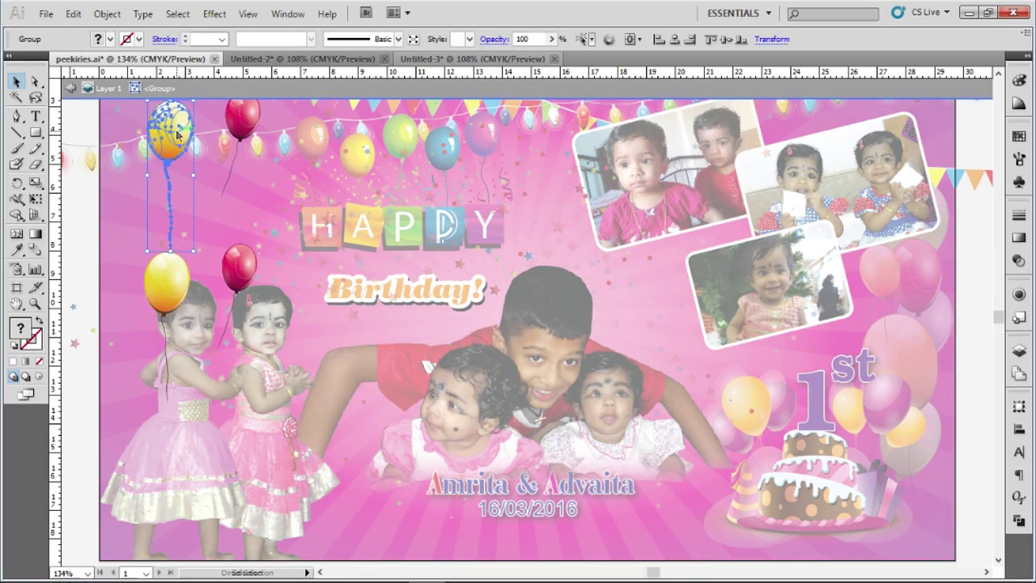
key("Delete")
key("ctrl+z")
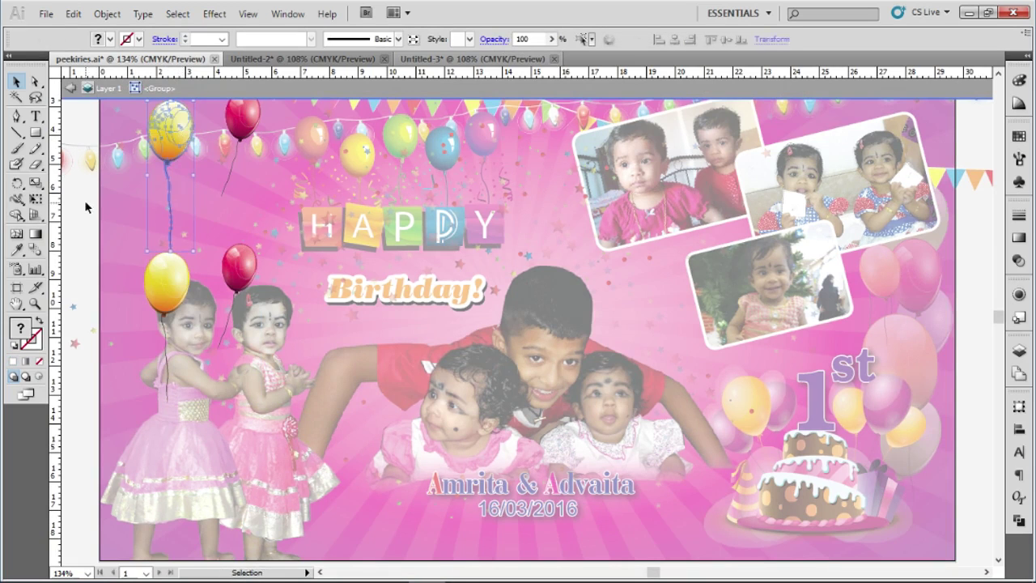
left_click(84, 200)
double_click(77, 196)
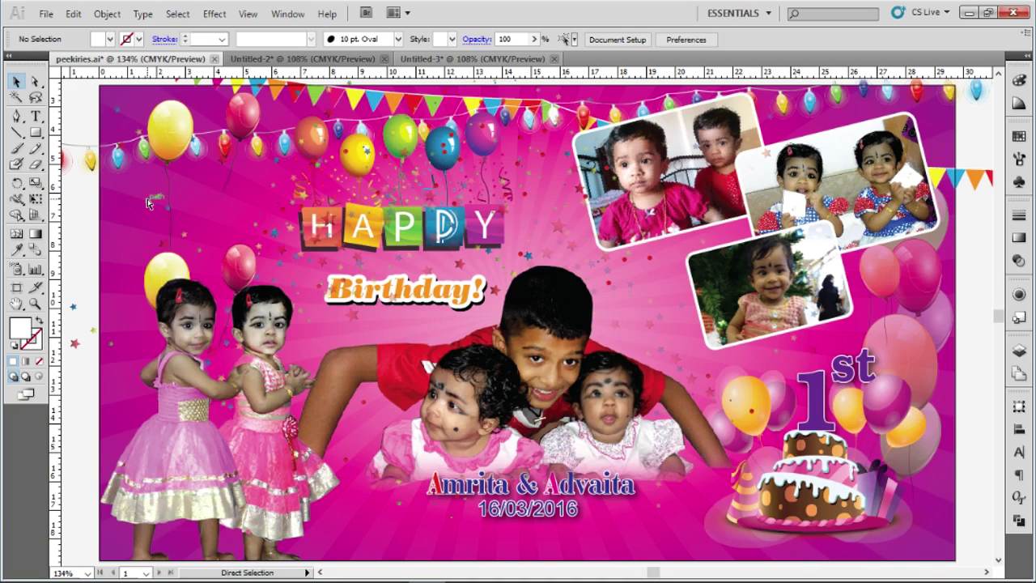
key("ctrl+v")
left_click_drag(534, 279, 316, 280)
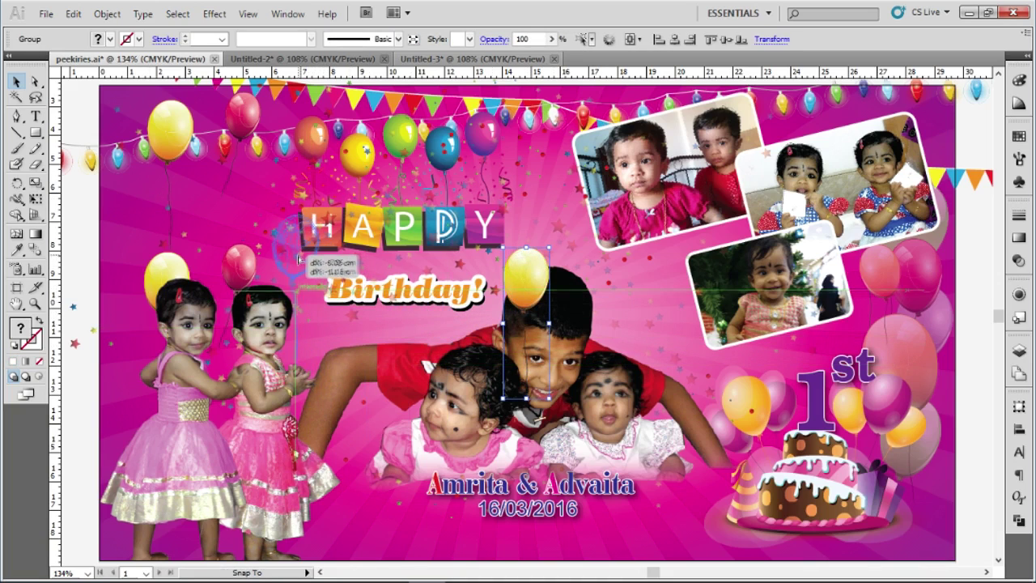
Place the extra yellow balloon left of 'Birthday!' and bring the HAPPY title group to front.
left_click_drag(316, 276, 301, 270)
left_click(82, 219)
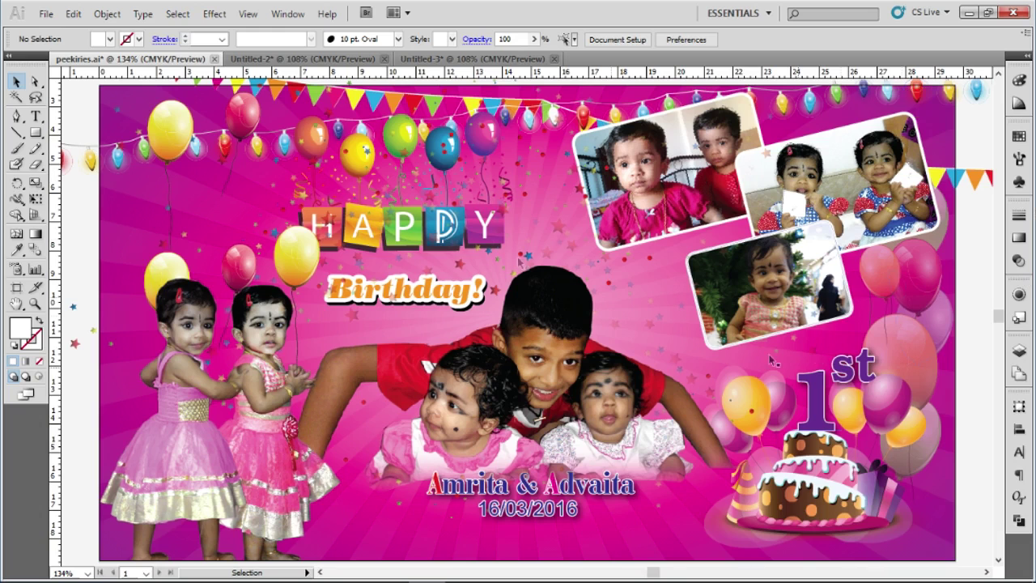
left_click(484, 229)
right_click(483, 228)
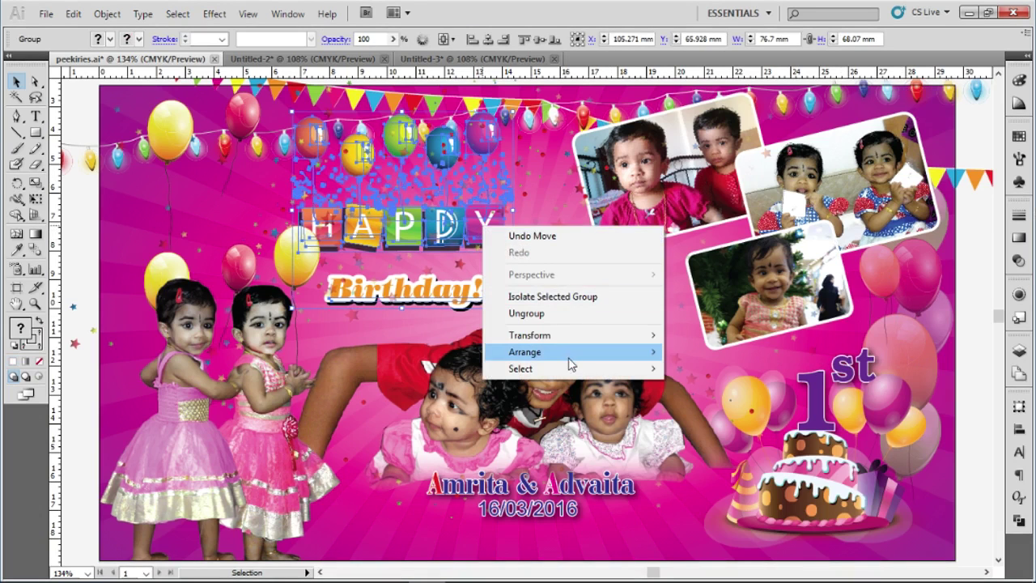
mouse_move(525, 352)
left_click(385, 352)
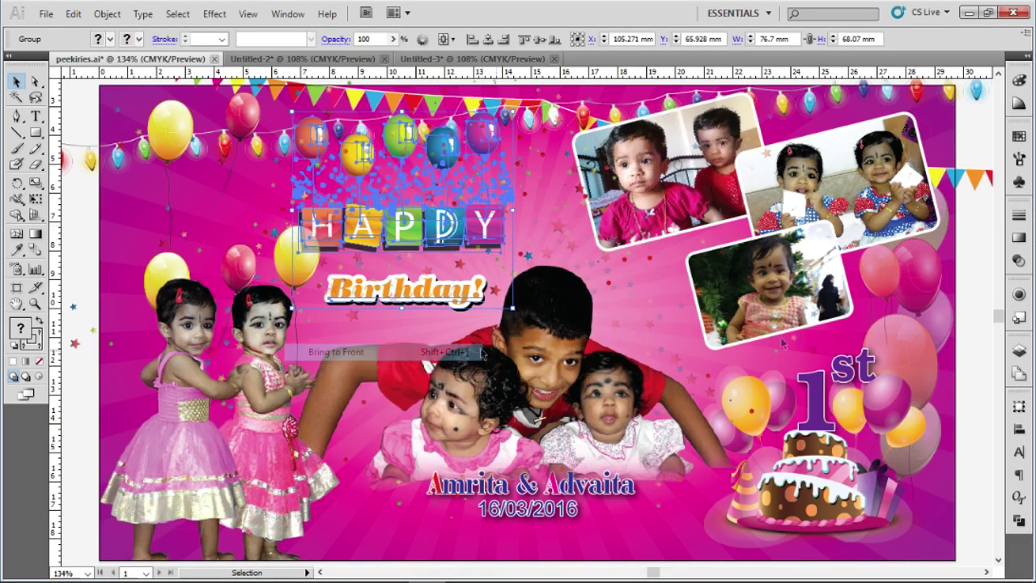
left_click(81, 224)
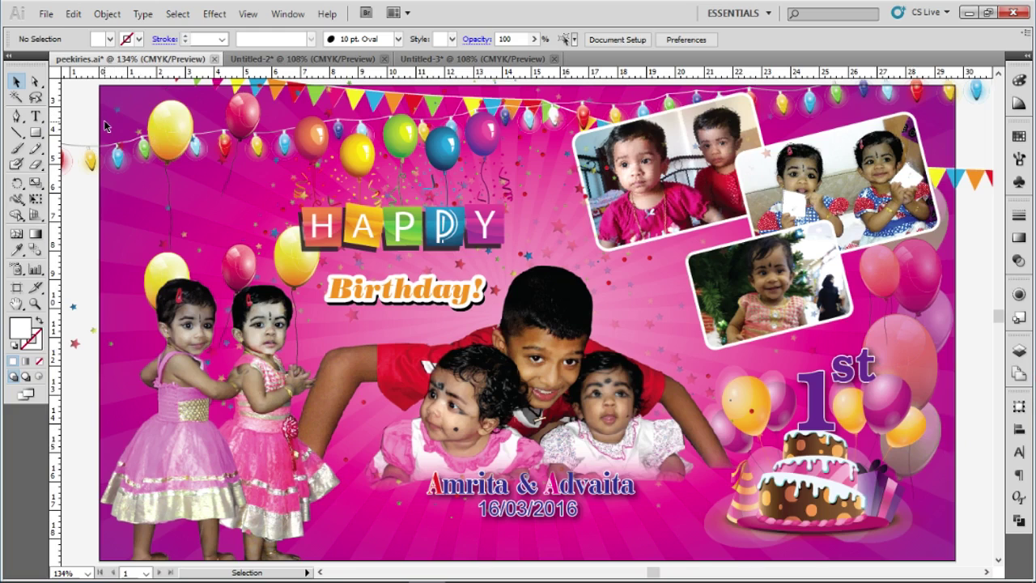
Select the pink background rectangle and bring it to the front with Ctrl+Shift+].
key("a")
key("ctrl+a")
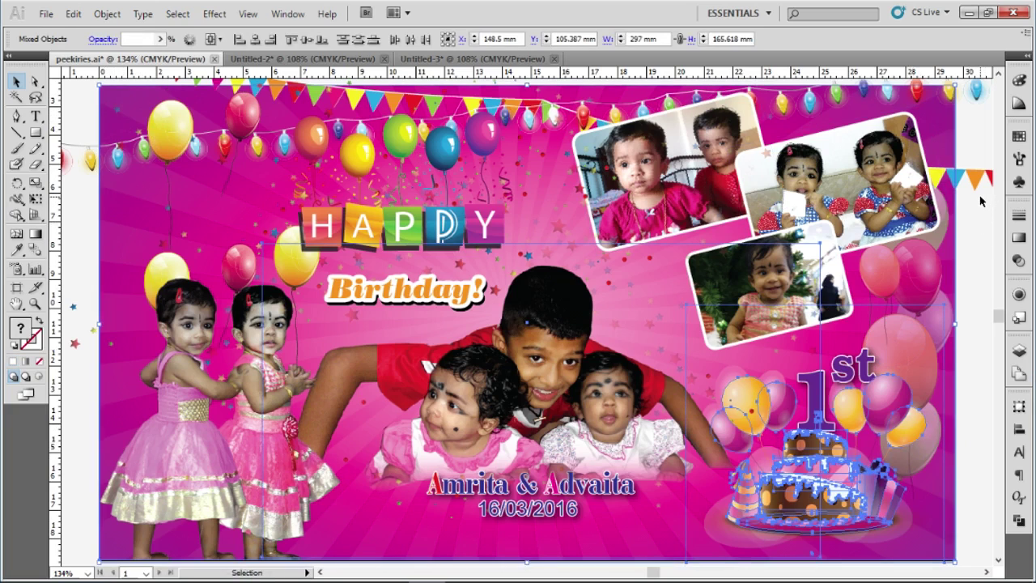
key("ctrl+1")
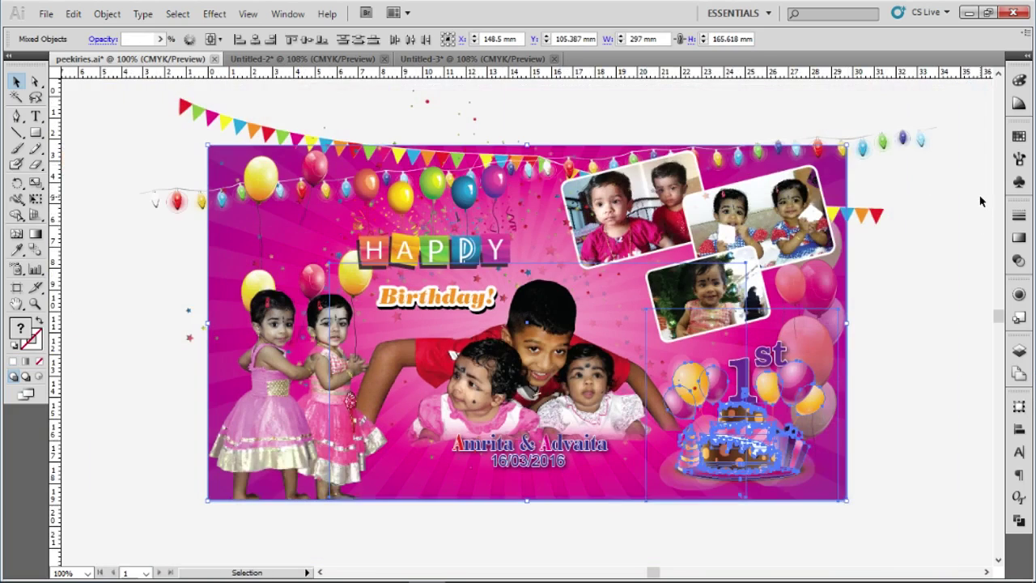
left_click(943, 223)
left_click(844, 172)
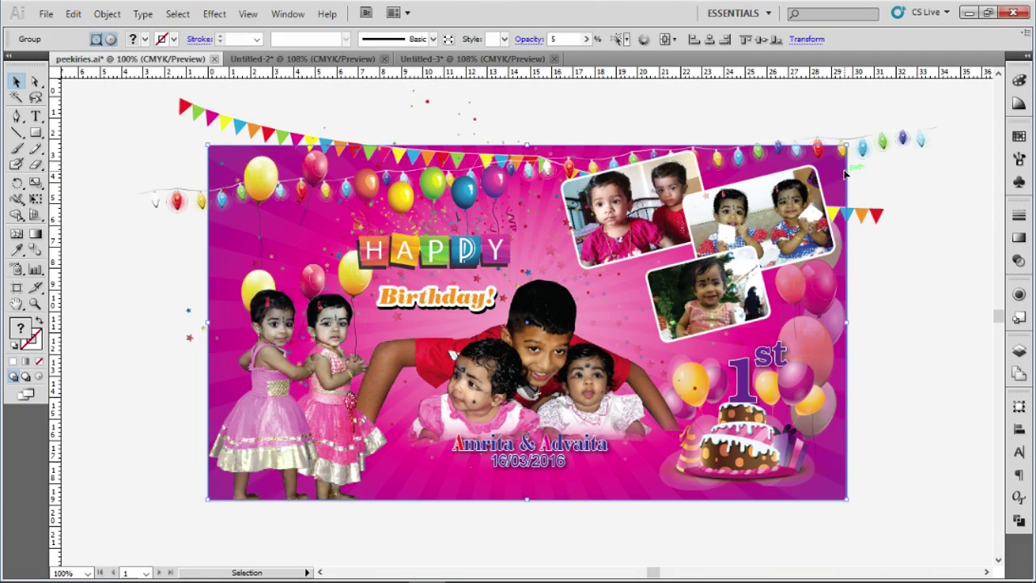
left_click(847, 177)
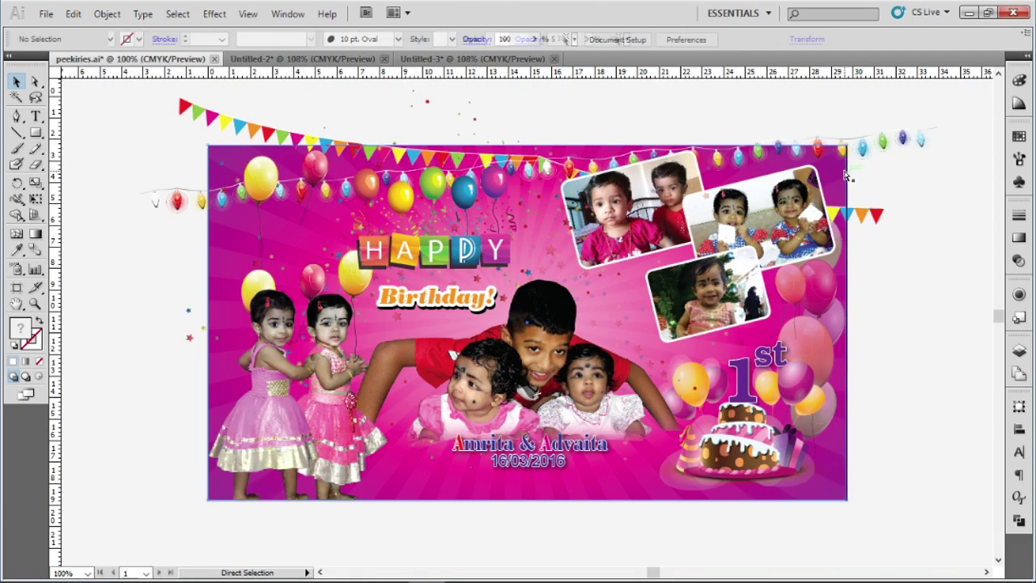
left_click(844, 172)
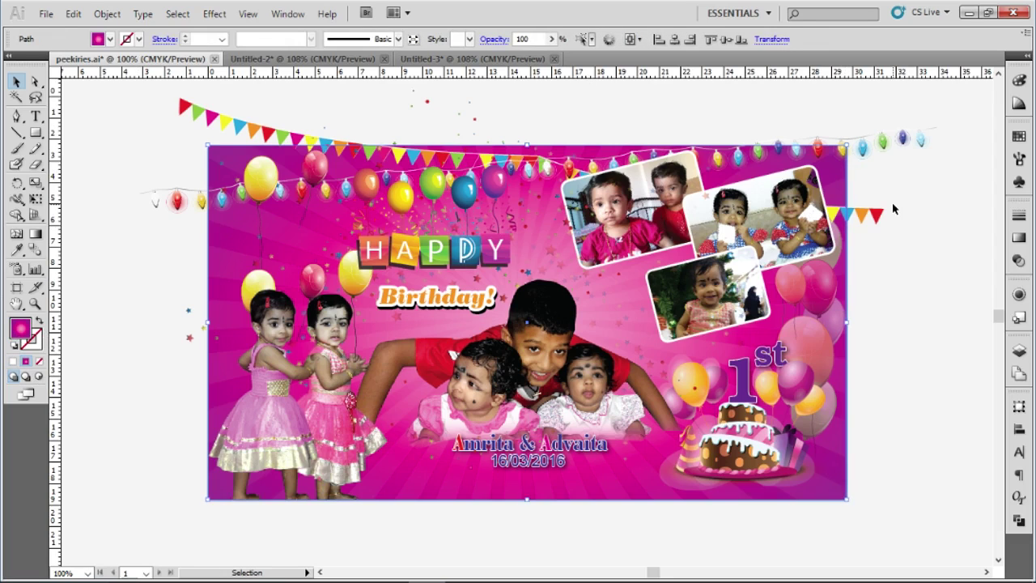
key("a")
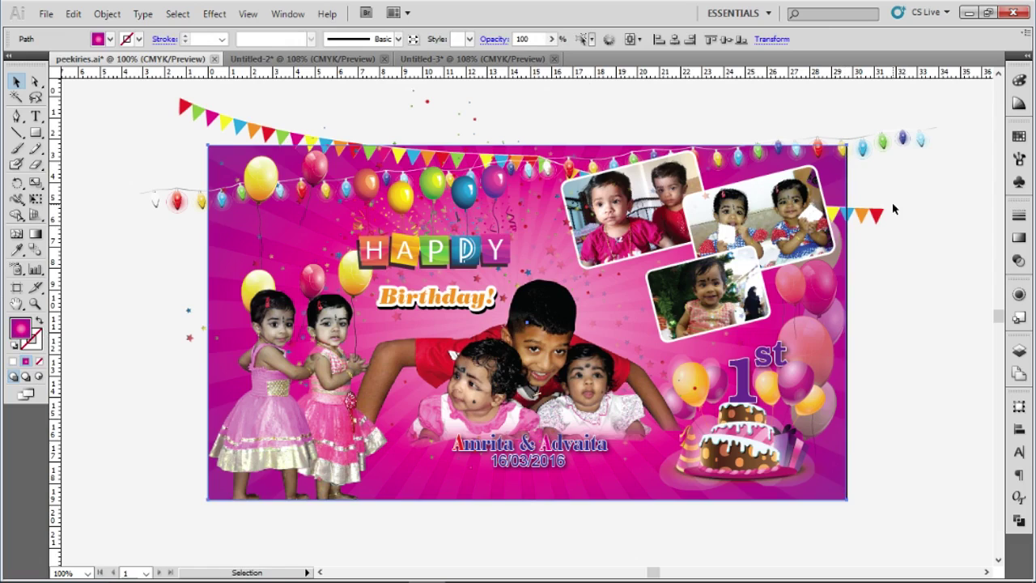
key("ctrl+shift+bracketright")
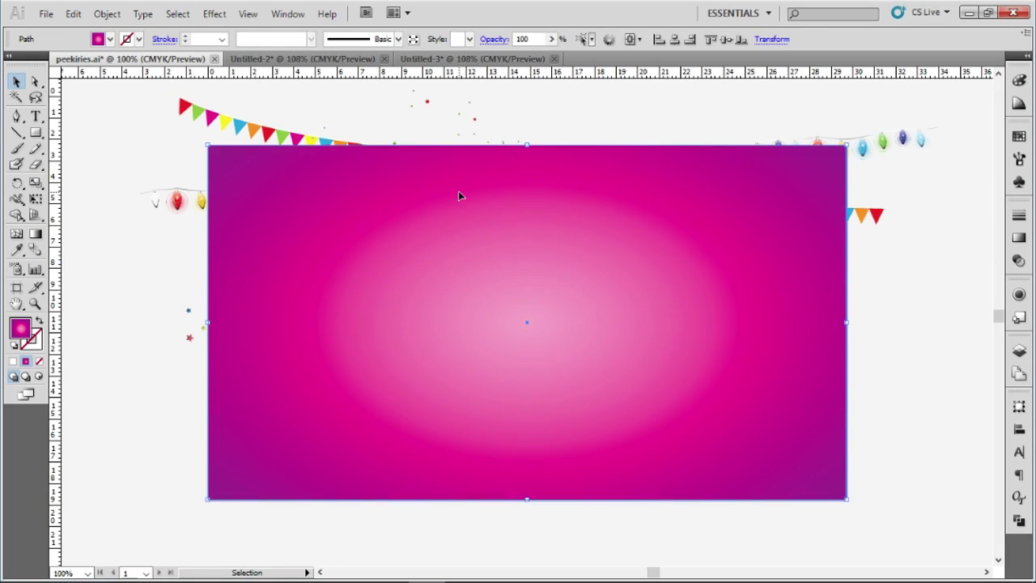
mouse_move(137, 95)
left_mouse_down()
mouse_move(641, 443)
mouse_move(936, 510)
left_mouse_up()
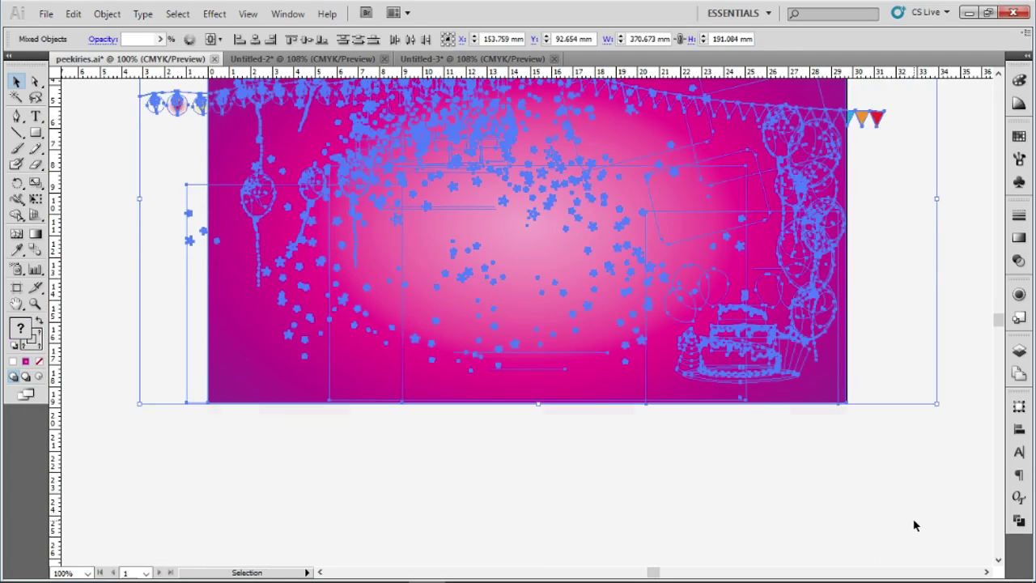
scroll(914, 519, "up", 2)
scroll(913, 519, "up", 2)
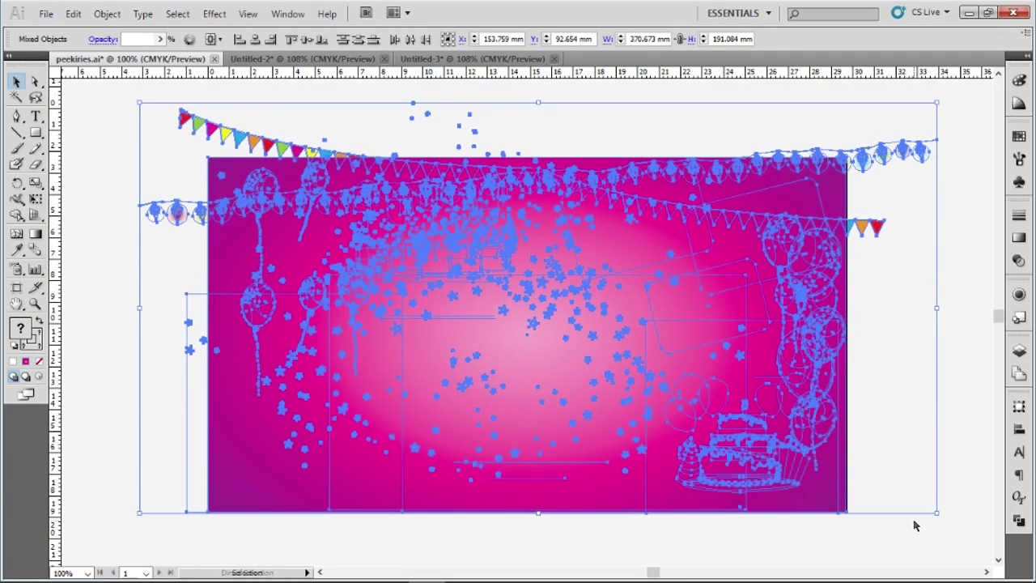
right_click(494, 197)
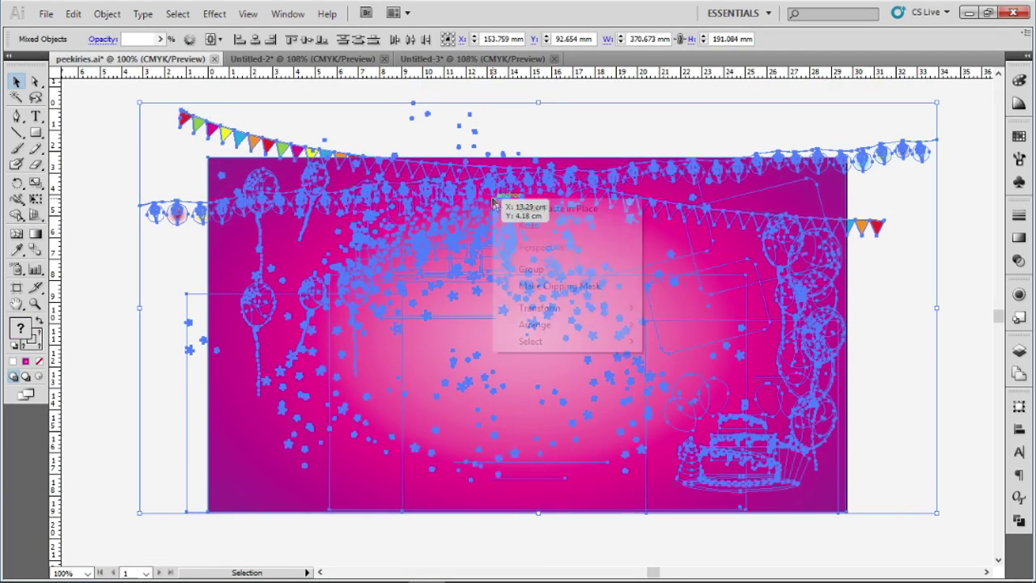
left_click(547, 271)
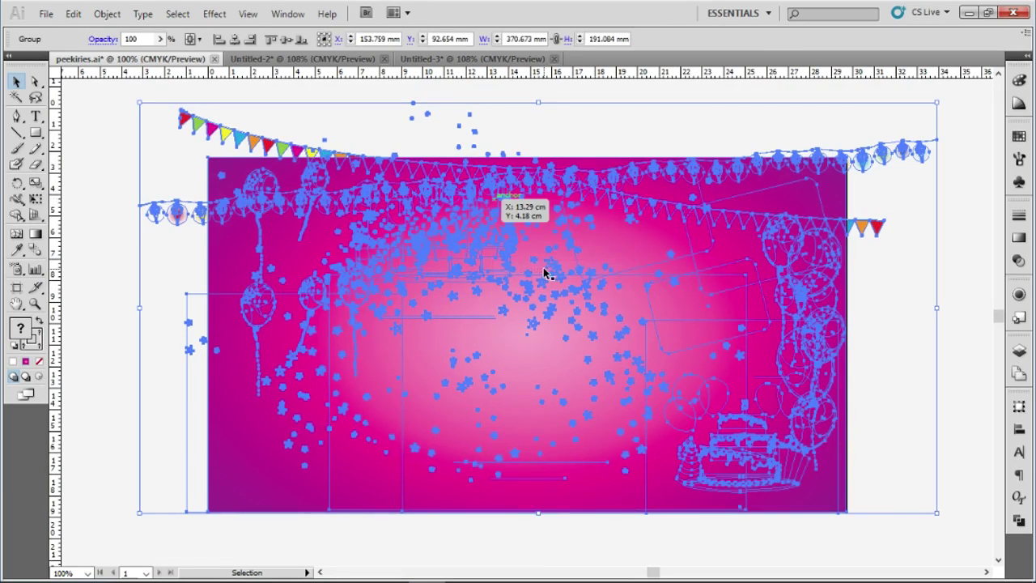
left_click(954, 273)
left_click_drag(948, 508, 684, 232)
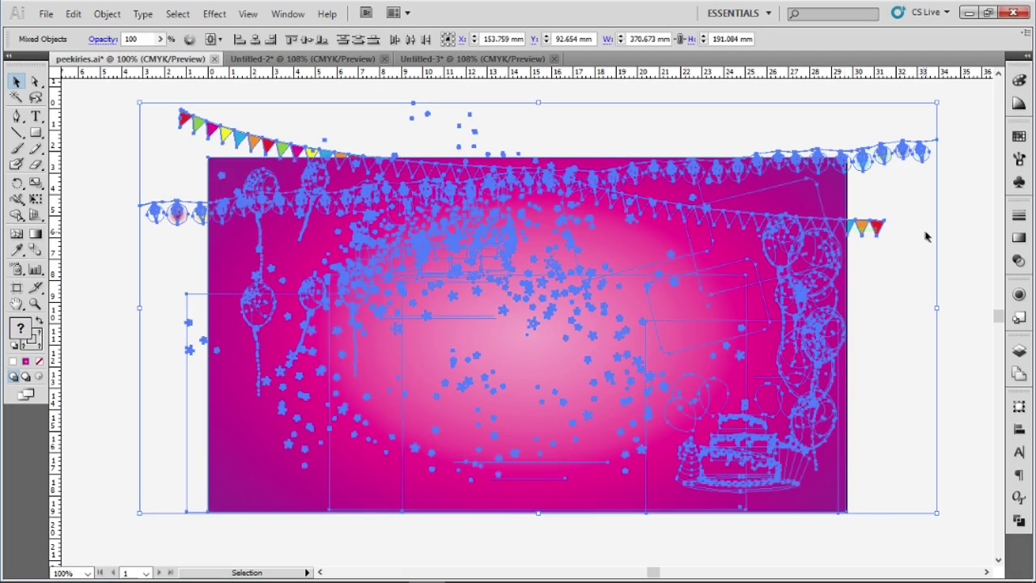
right_click(774, 234)
left_click(838, 322)
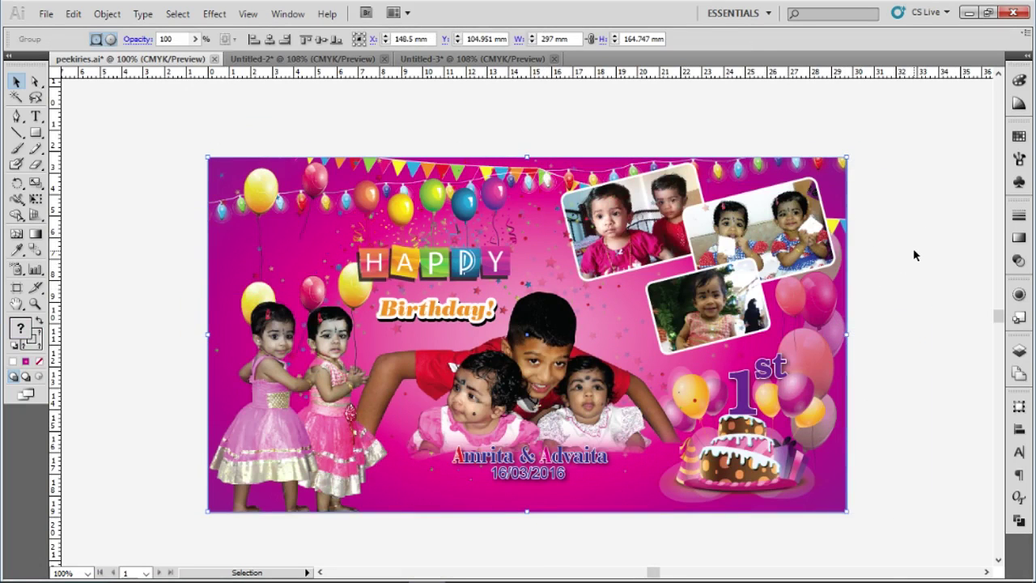
left_click(915, 255)
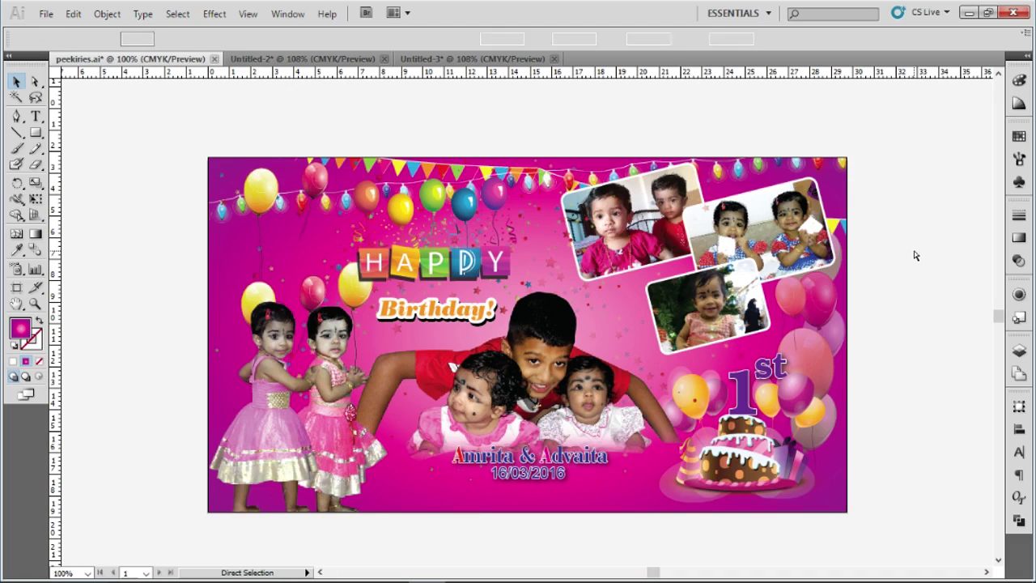
key("ctrl+z")
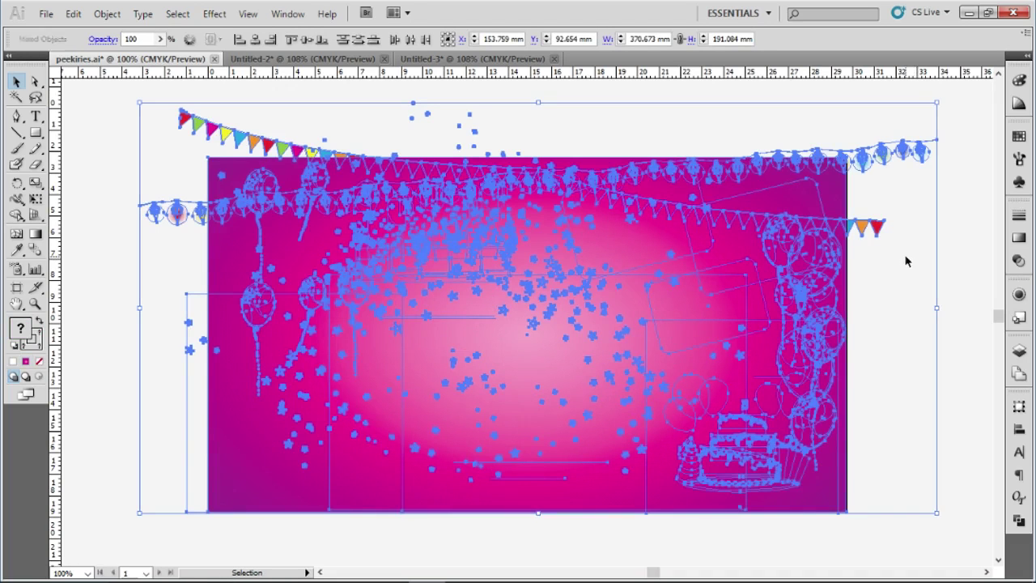
left_click(907, 259)
left_click(779, 268)
left_click_drag(746, 264, 753, 396)
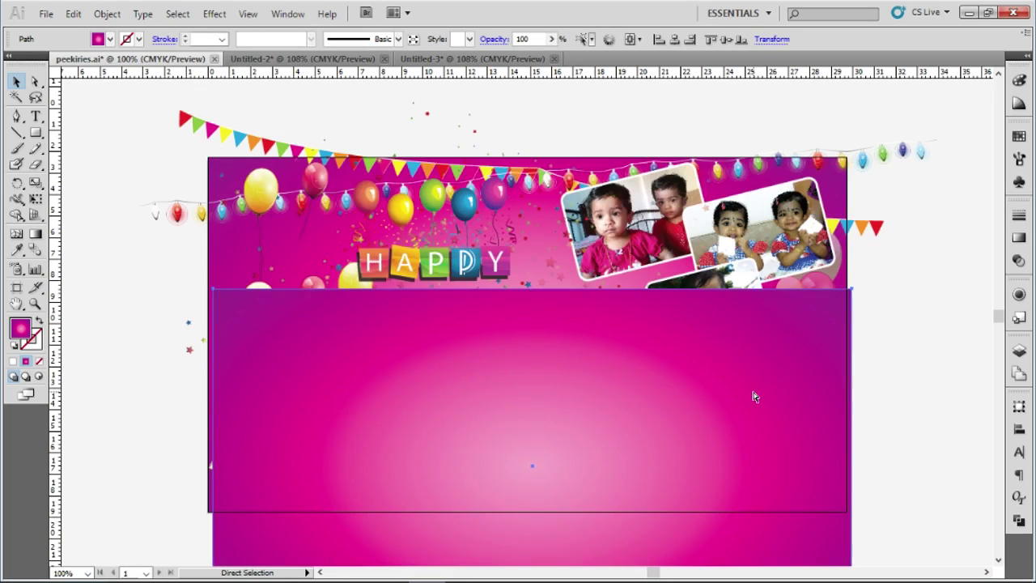
key("ctrl+z")
left_click(936, 333)
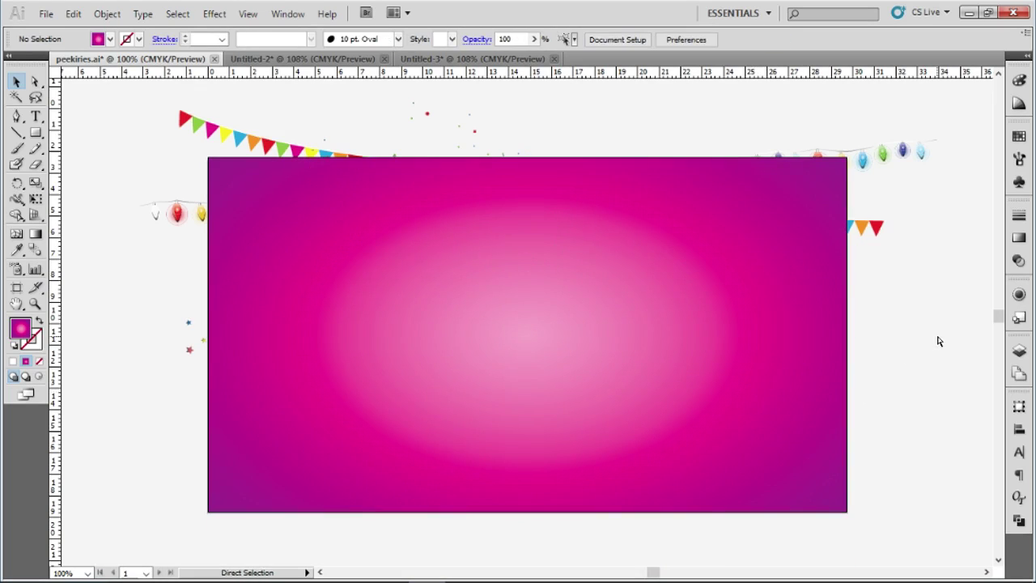
key("ctrl+a")
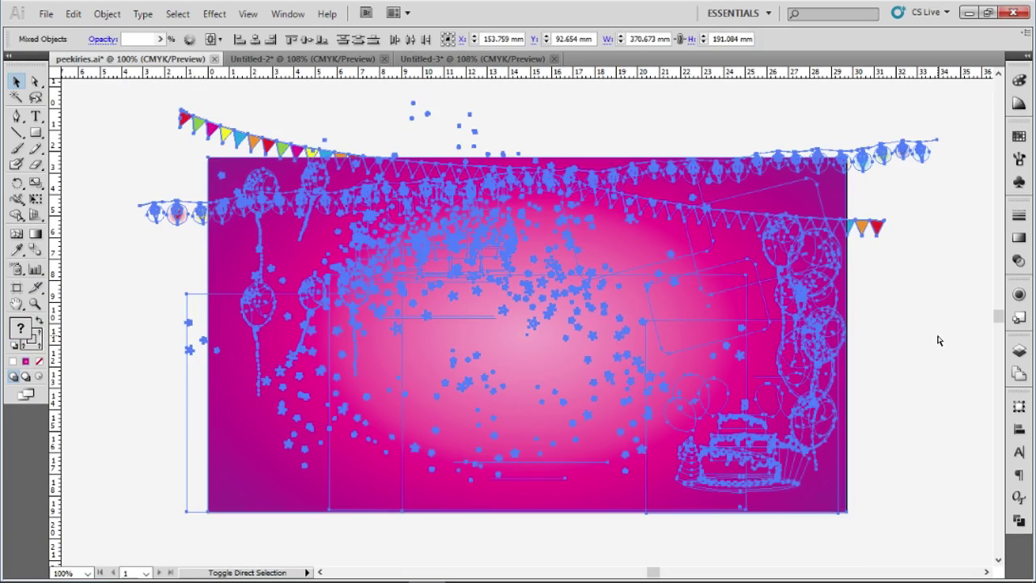
key("ctrl+z")
key("ctrl+z")
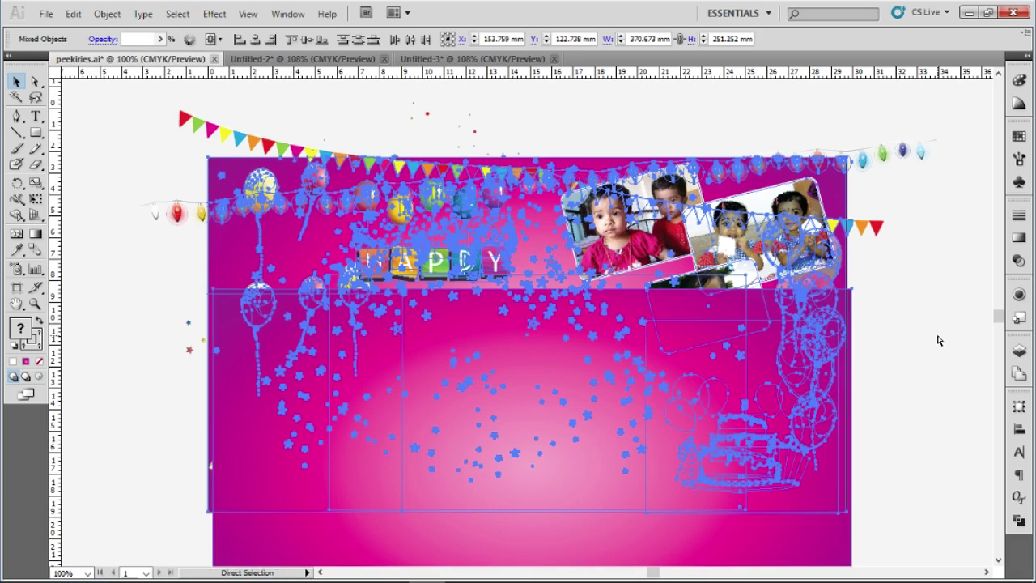
key("ctrl+a")
key("ctrl+shift+a")
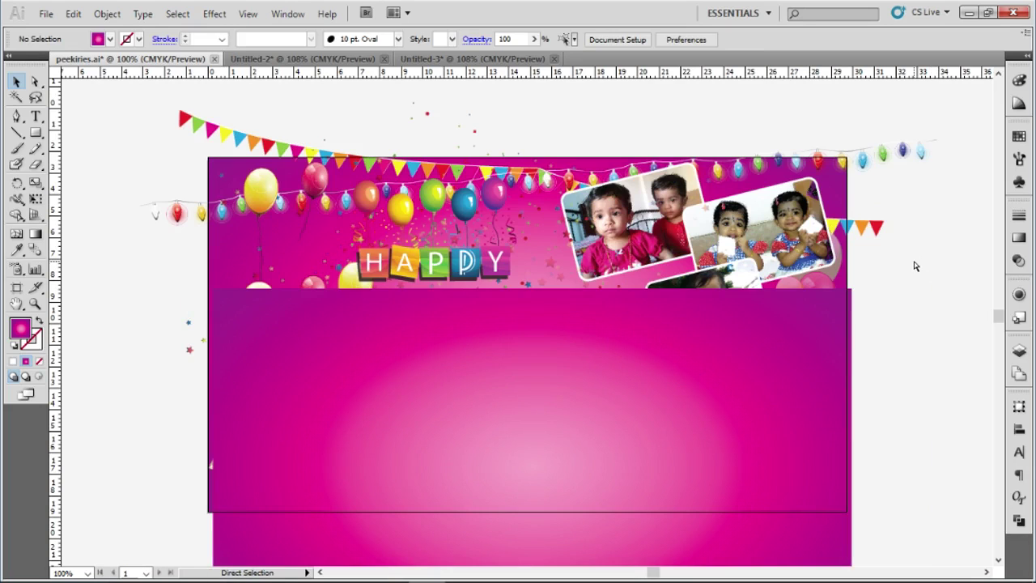
key("ctrl+z")
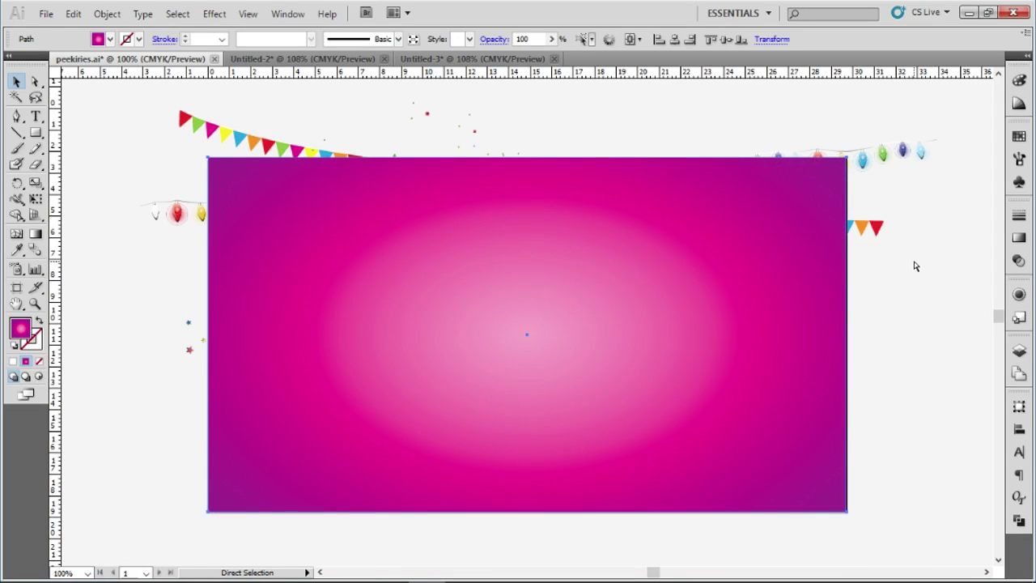
key("v")
left_click(914, 266, "ctrl")
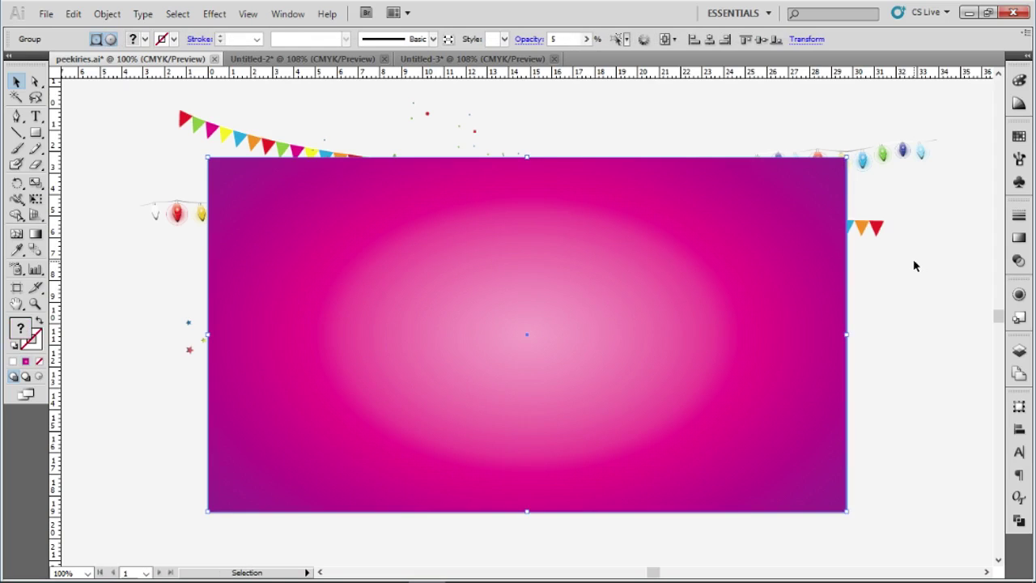
key("ctrl+minus")
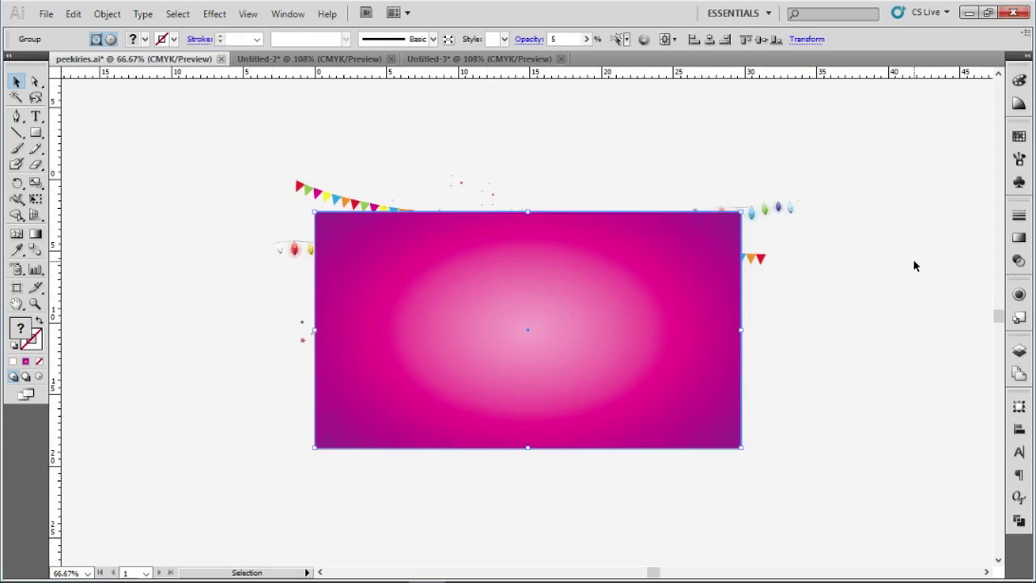
left_click_drag(192, 142, 823, 527)
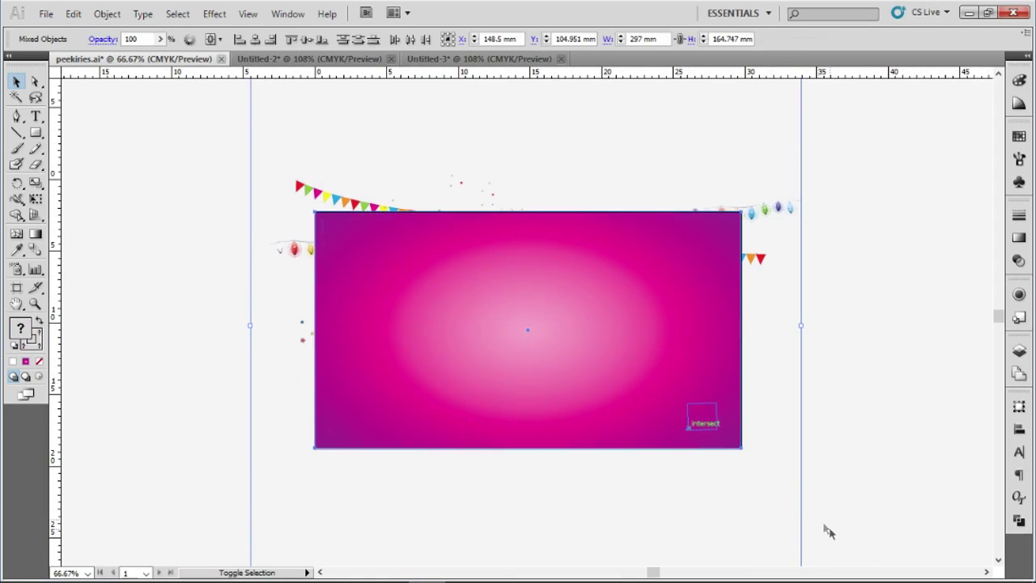
left_click(860, 481)
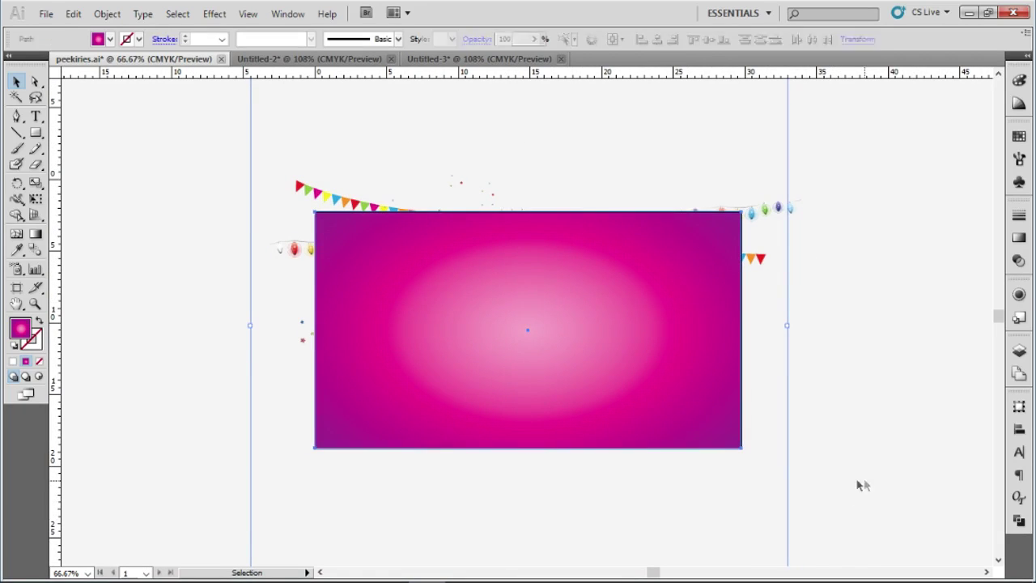
left_click_drag(861, 492, 498, 150)
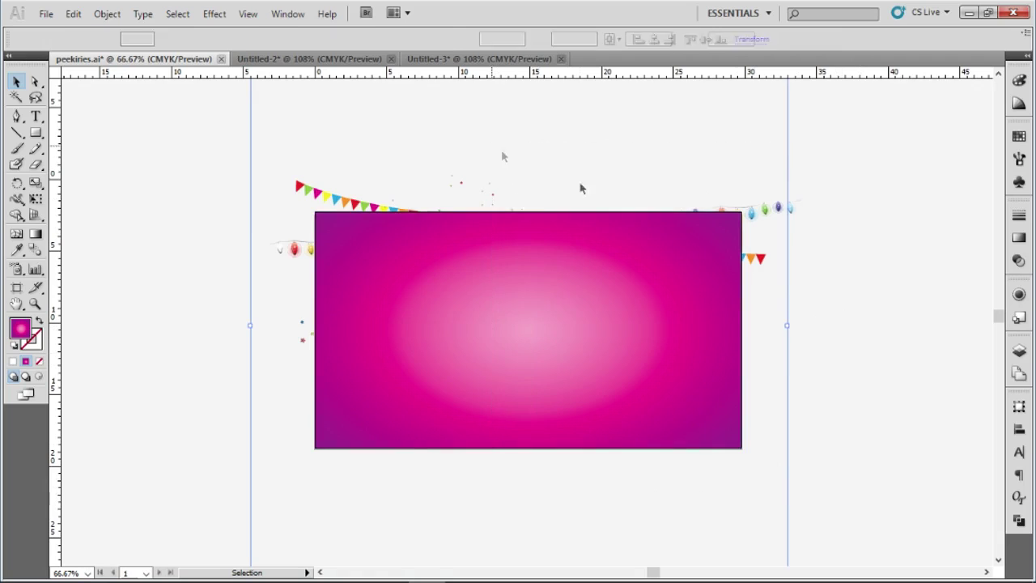
left_click(837, 340)
left_click(600, 293)
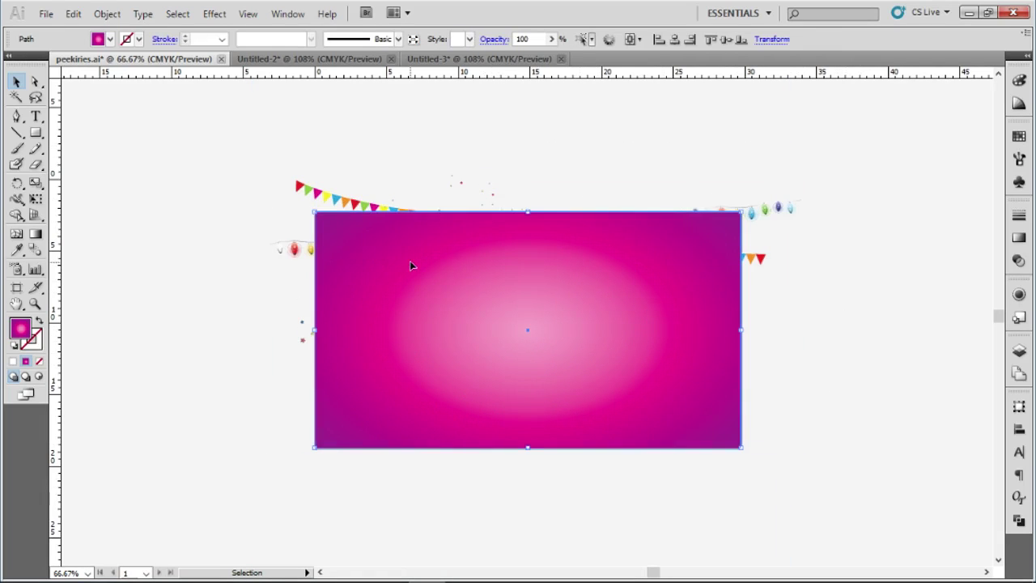
left_click_drag(221, 139, 857, 551)
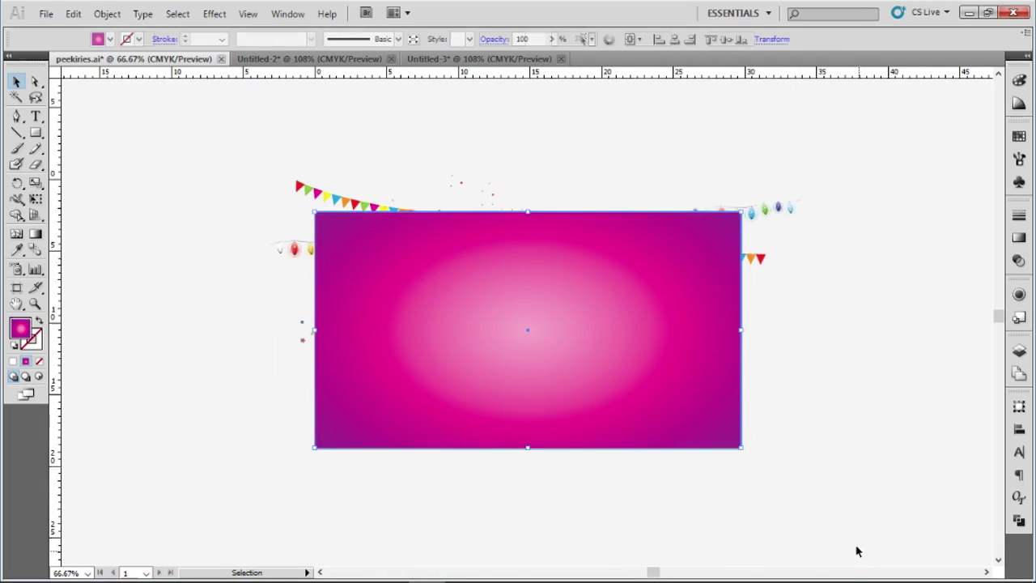
key("ctrl")
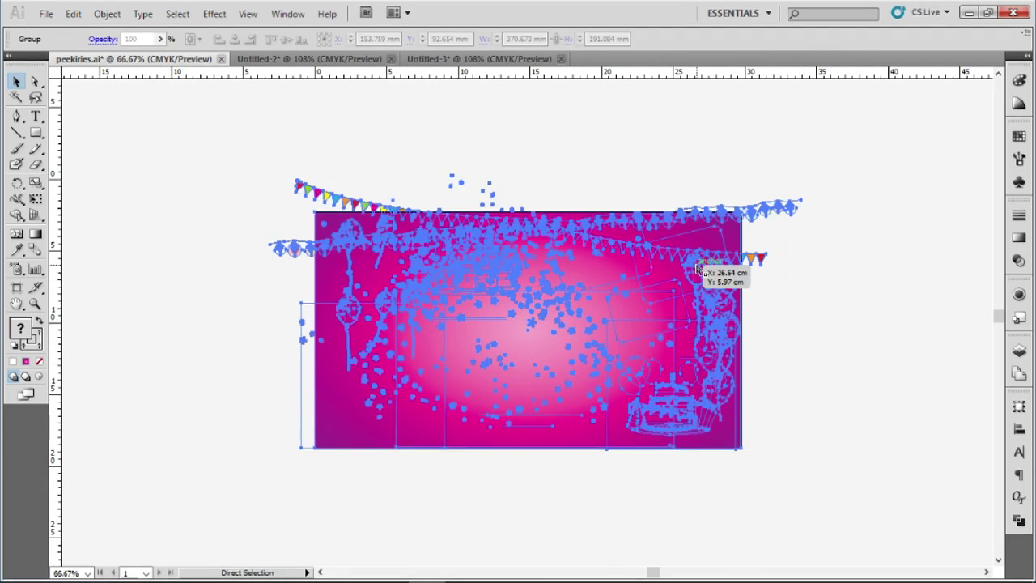
left_click_drag(822, 369, 747, 459)
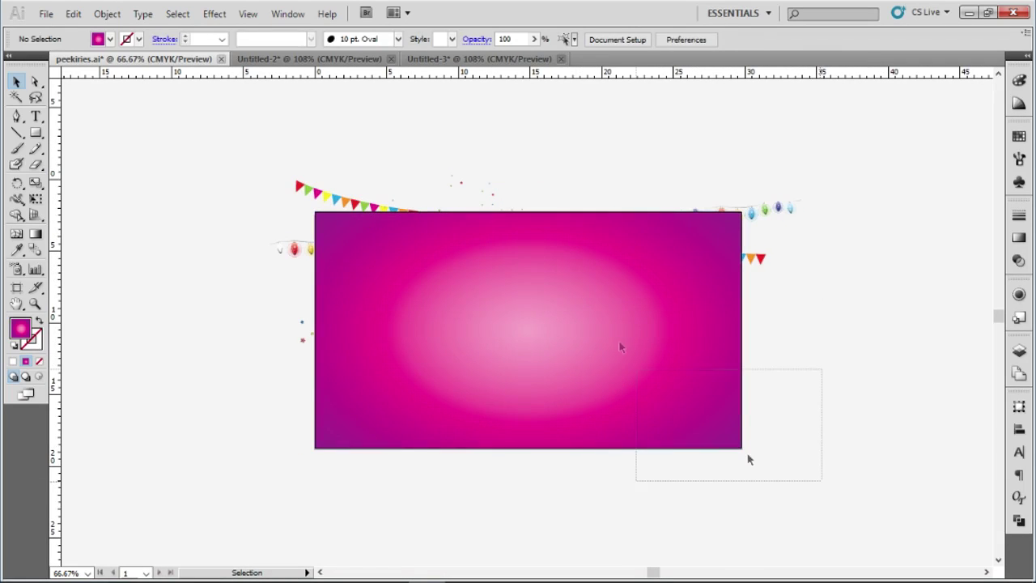
right_click(597, 259)
left_click(645, 344)
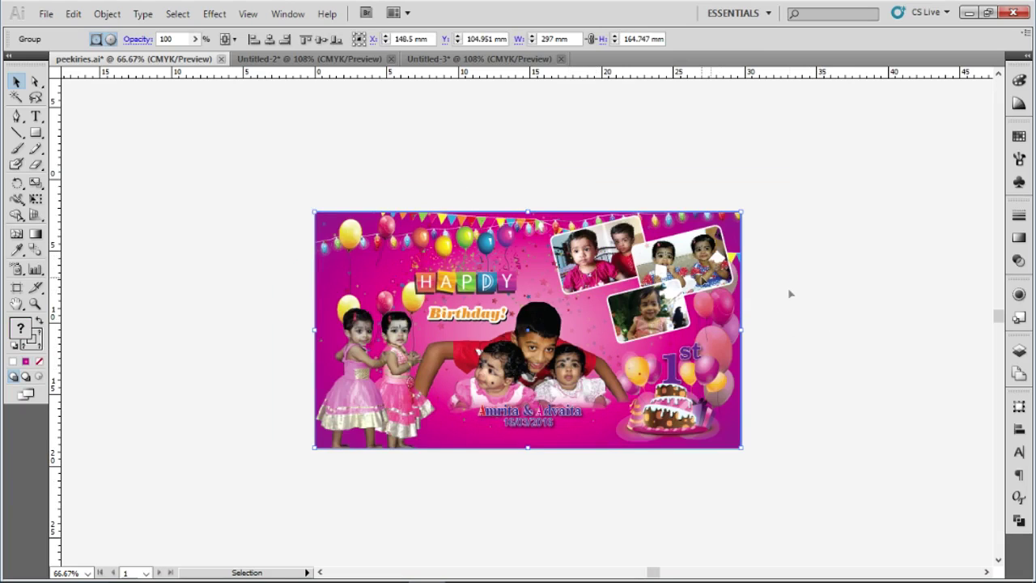
key("ctrl+z")
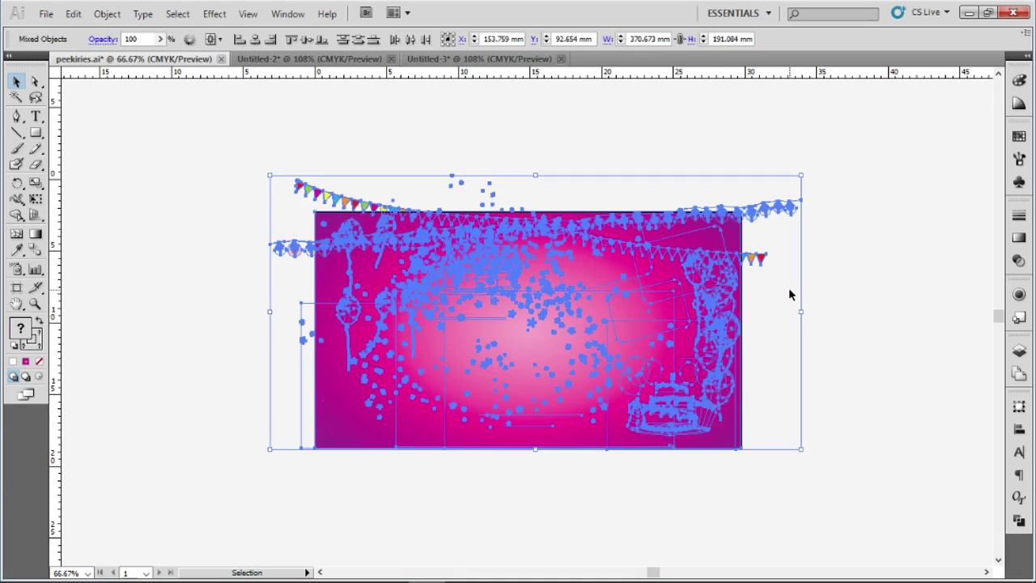
Send the pink gradient rectangle behind the artwork and try selecting the whole artwork.
left_click(822, 354)
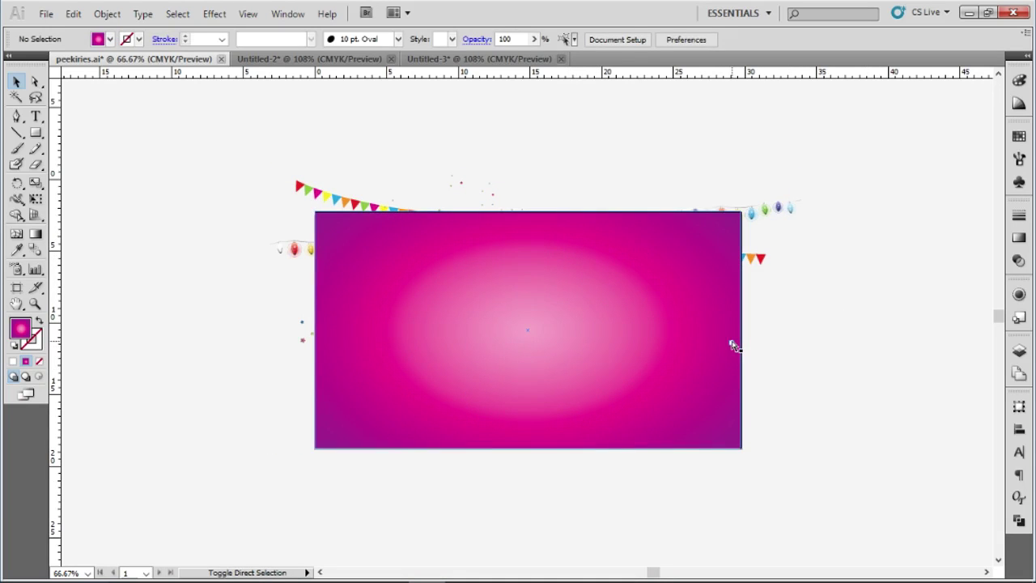
left_click(734, 346)
key("ctrl+shift+bracketleft")
left_click(861, 311)
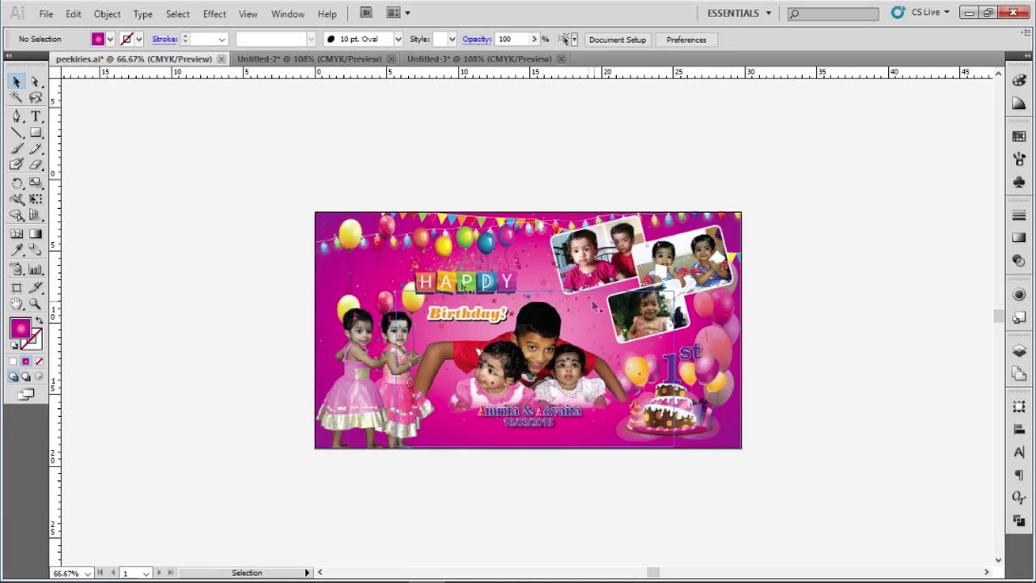
key("a")
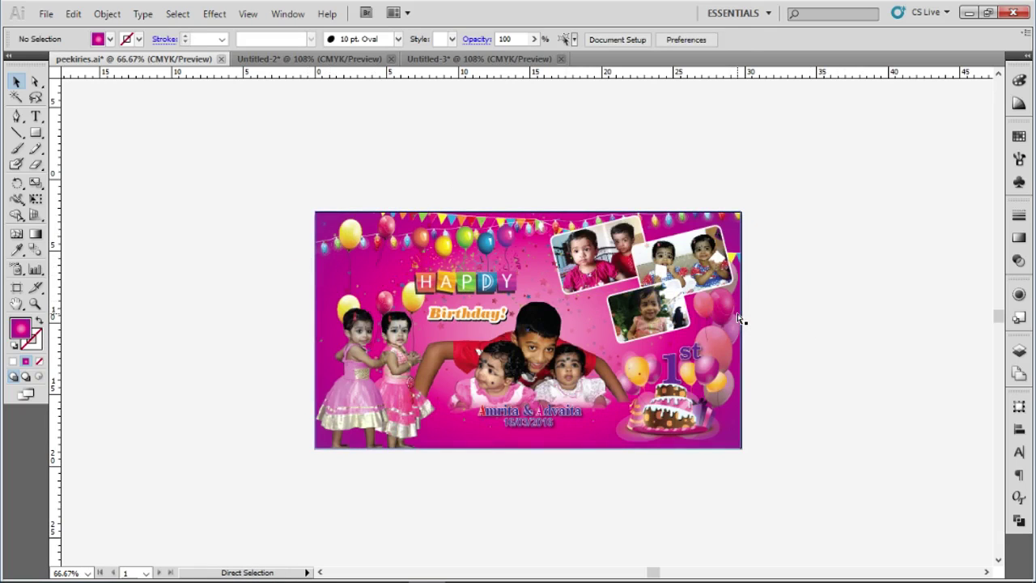
key("ctrl+a")
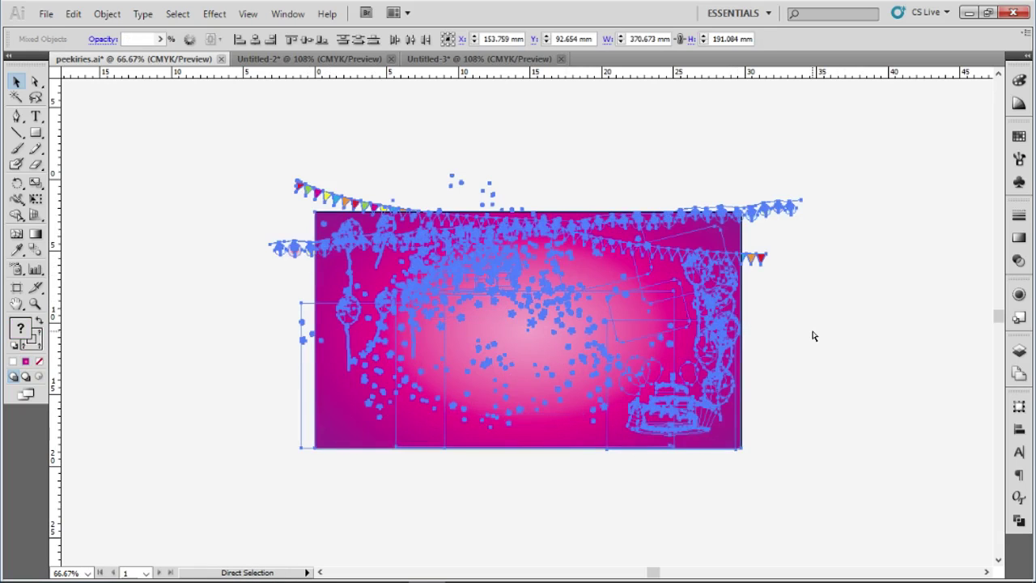
key("ctrl+shift+a")
key("ctrl+a")
key("v")
left_click(839, 335)
key("ctrl+a")
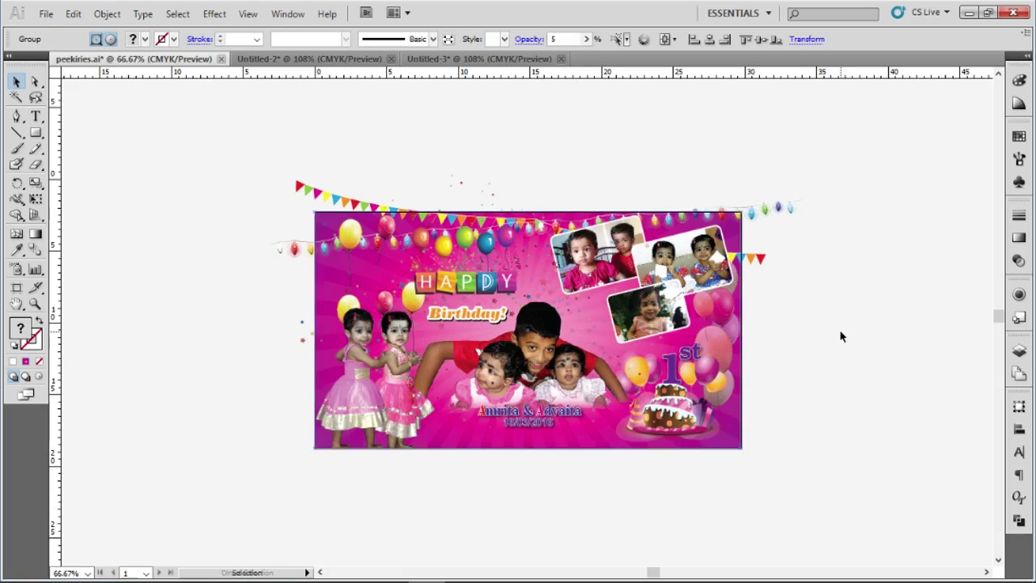
left_click(839, 335)
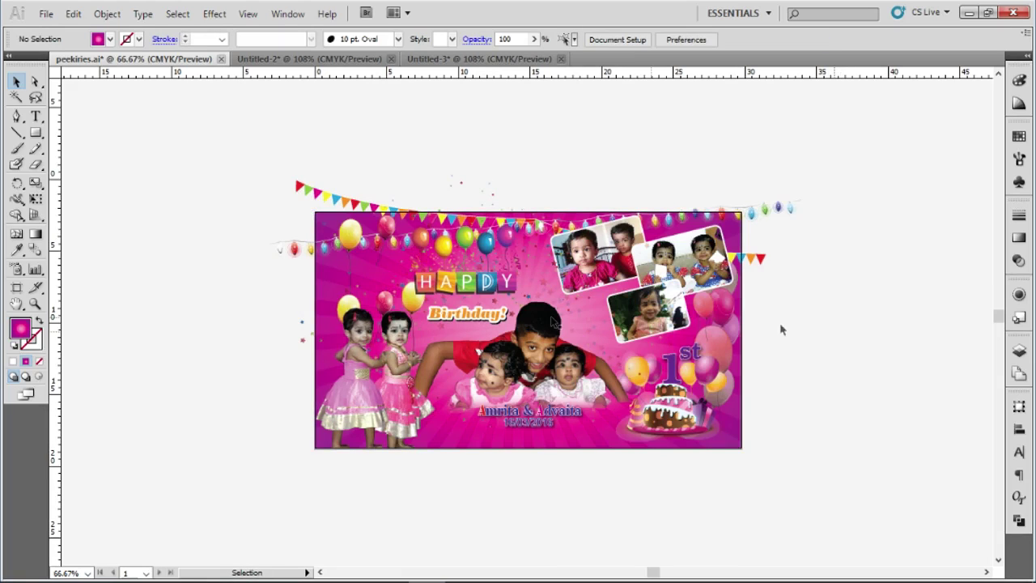
left_click(329, 291)
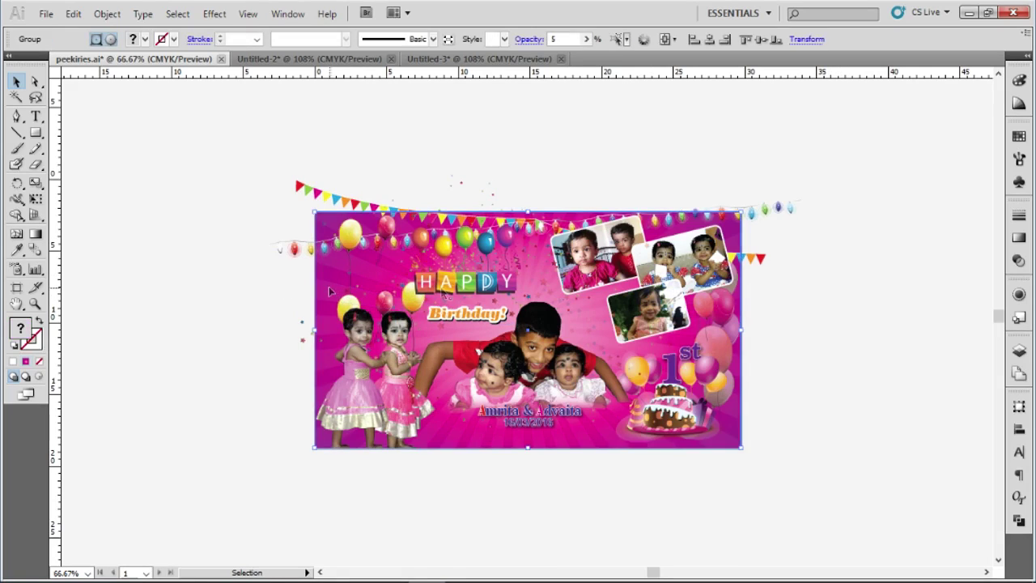
key("ctrl+shift+a")
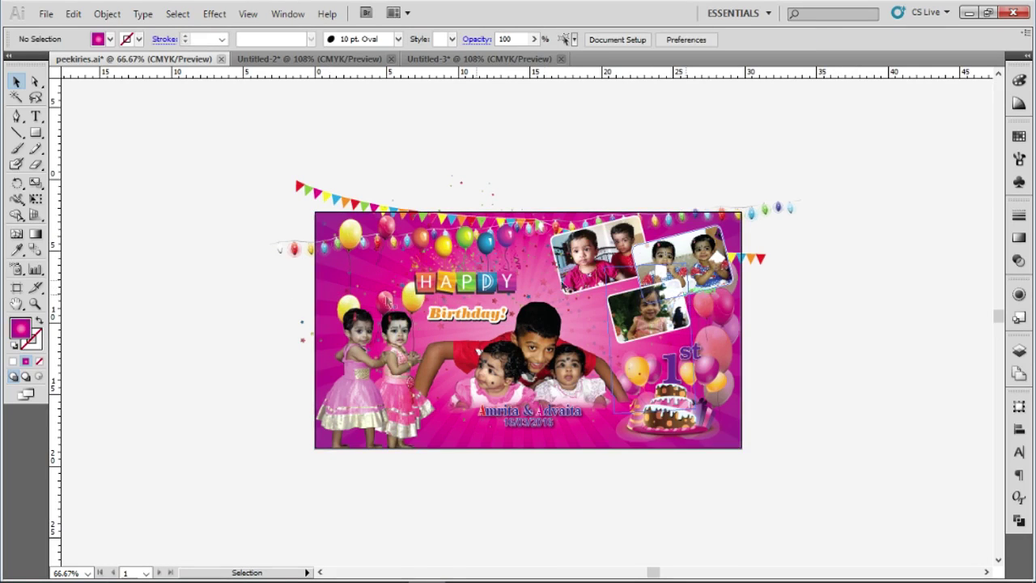
Select the pink background path and bring it in front of everything.
key("a")
left_click(332, 280)
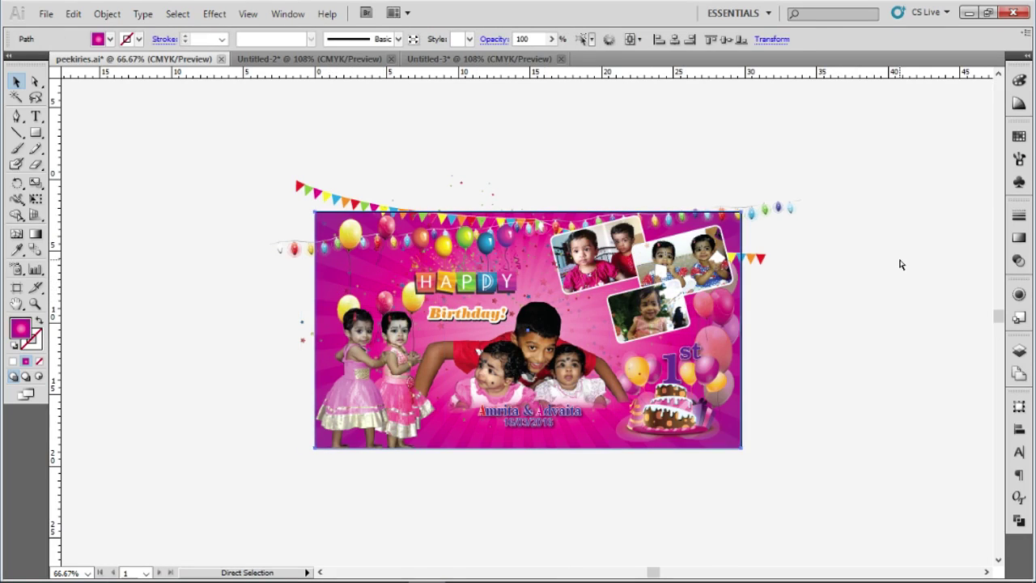
key("ctrl")
key("ctrl+shift+bracketright")
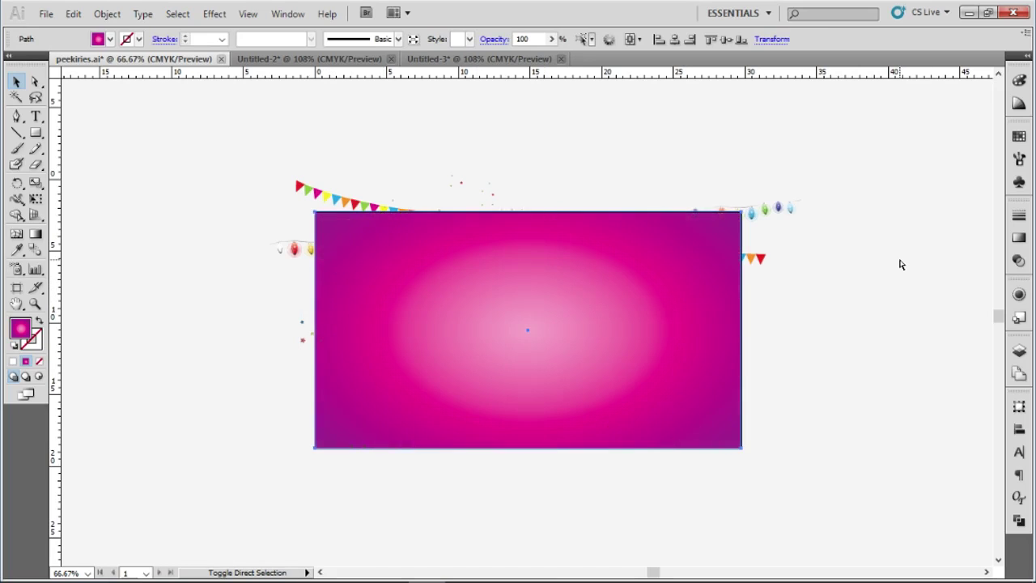
left_click(900, 264)
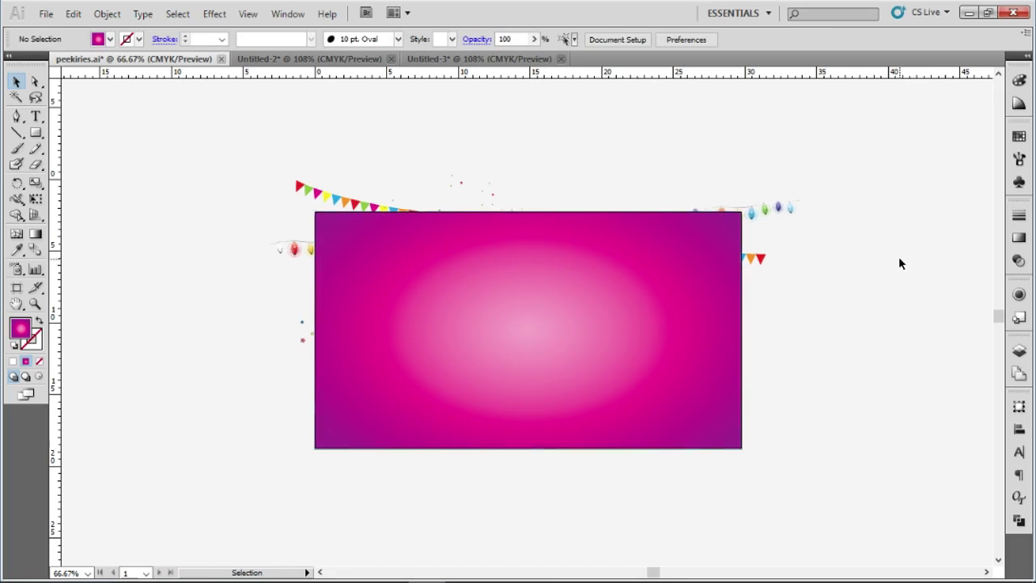
key("ctrl+a")
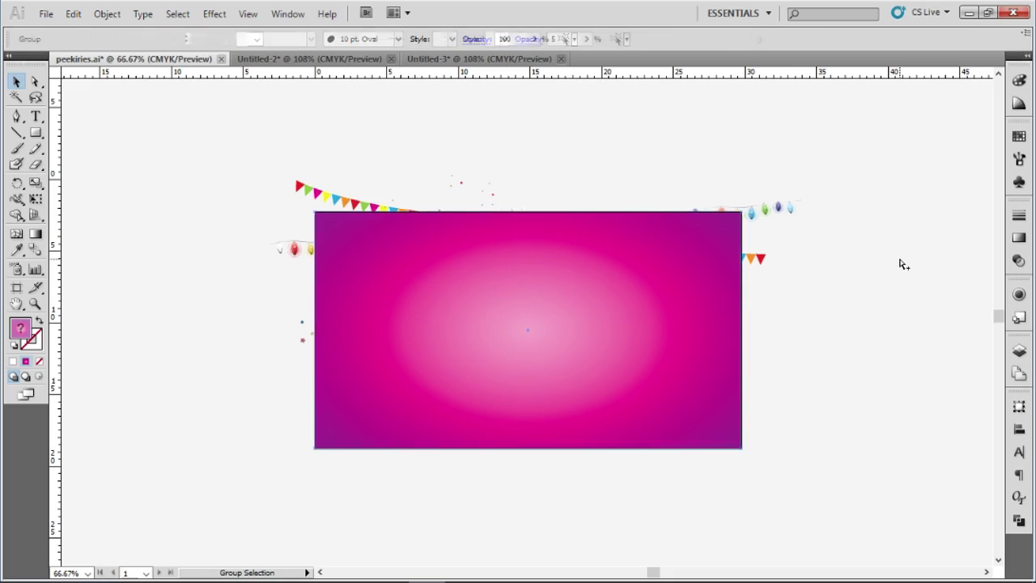
left_click(442, 174)
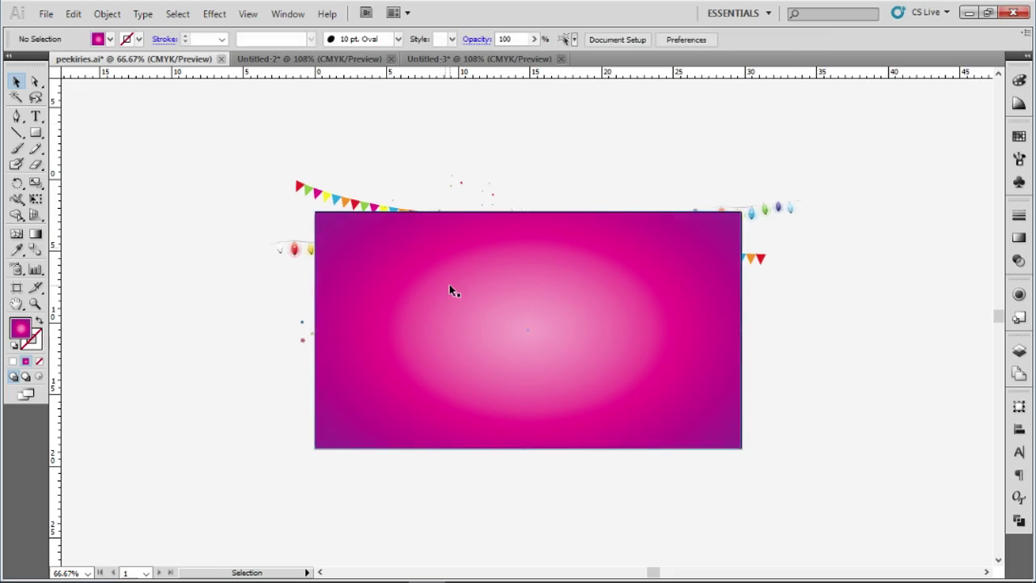
left_click(449, 284)
Group all banner objects, clip them to the pink rectangle, and fit the artboard with Ctrl+0.
left_click_drag(221, 118, 838, 511)
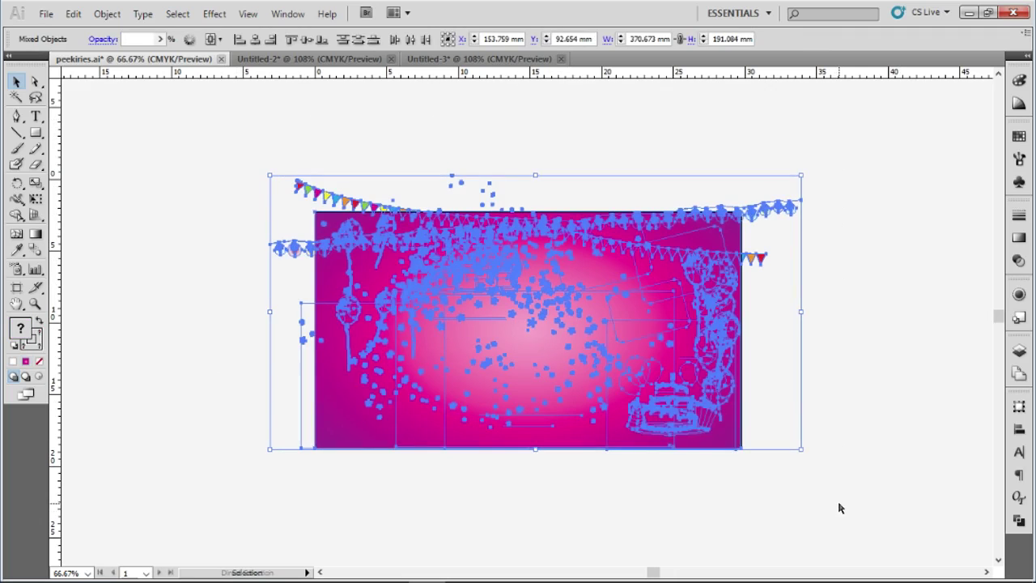
key("ctrl+g")
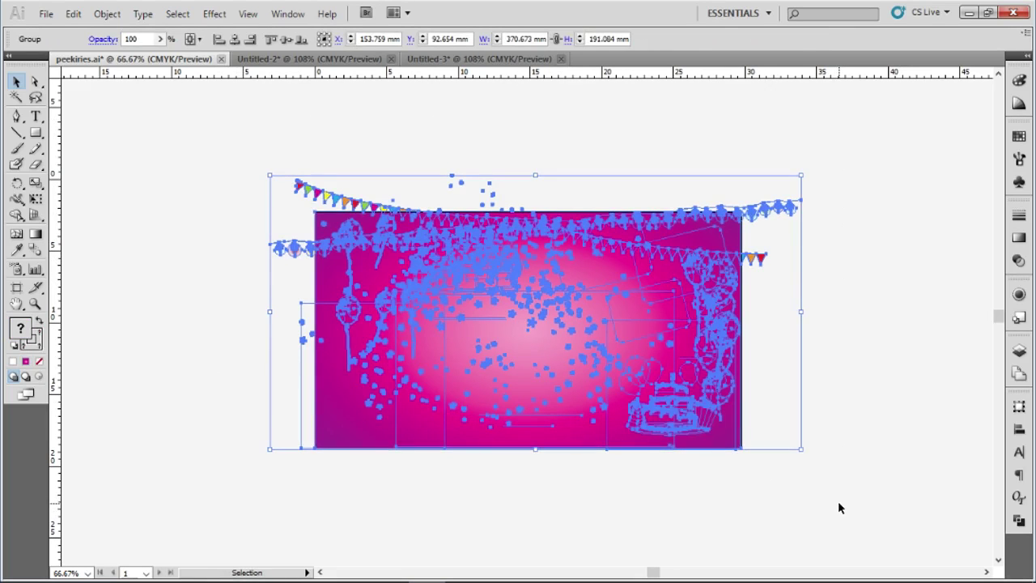
left_click_drag(850, 513, 526, 239)
right_click(552, 247)
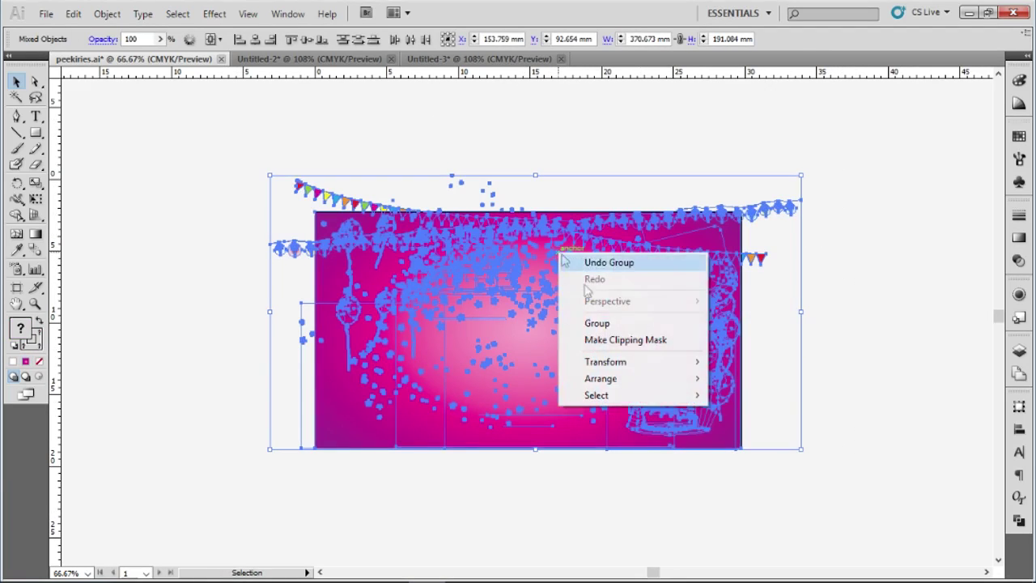
left_click(603, 338)
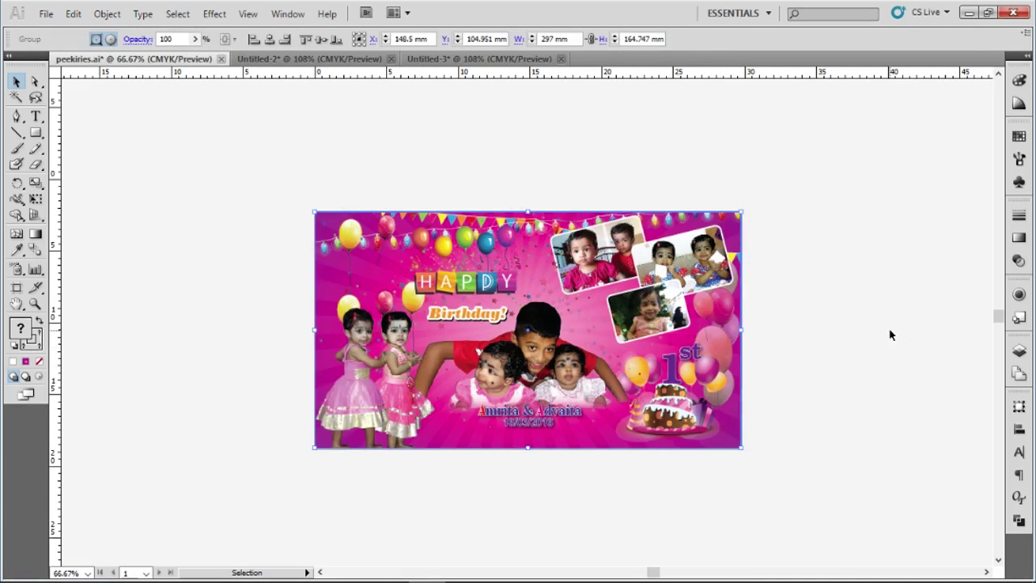
left_click(890, 334)
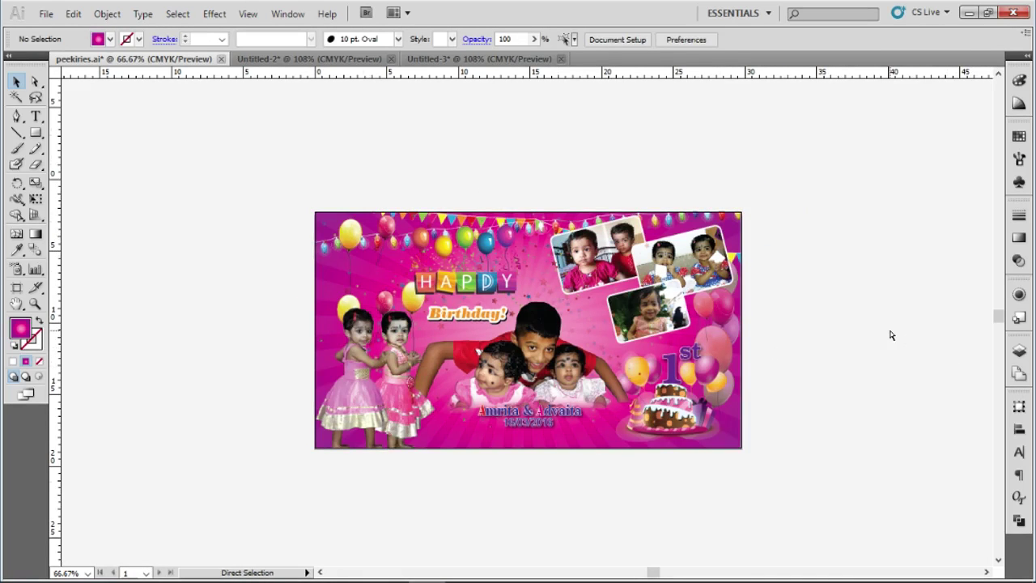
key("ctrl+0")
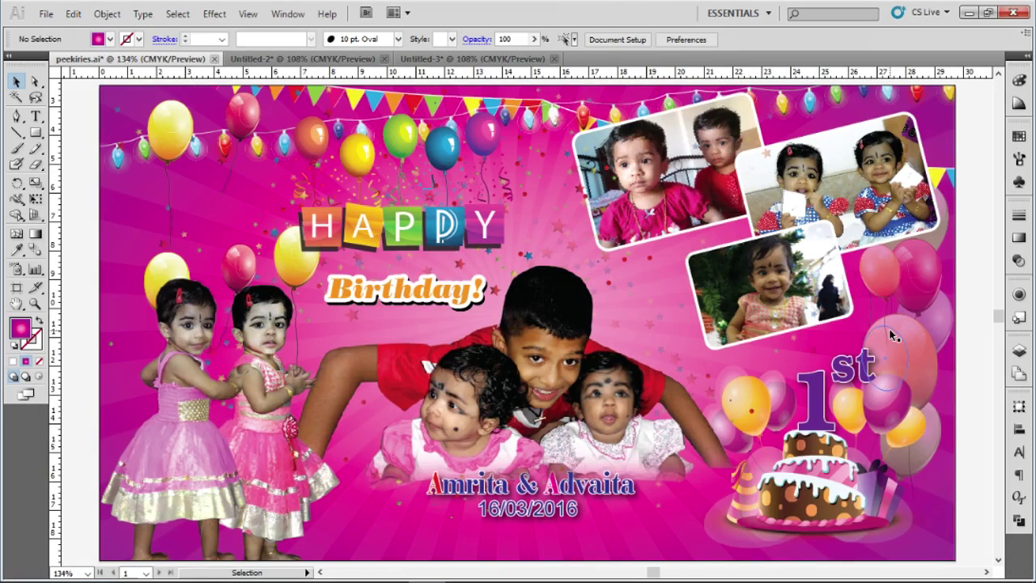